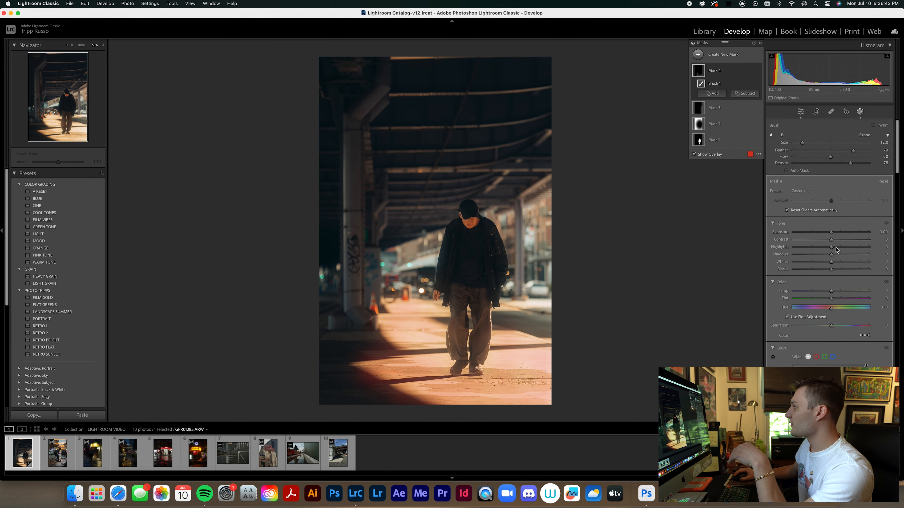
Raise the brush mask's exposure to 1.04 and increase its whites slightly on the photo of the walking man.
key("o")
left_click_drag(832, 233, 841, 233)
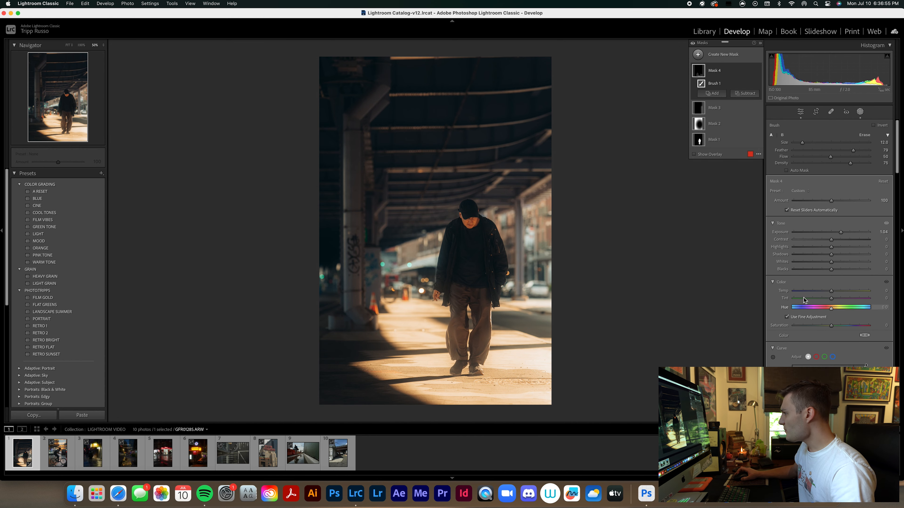
left_click_drag(831, 262, 838, 263)
Add a radial gradient mask around the walking man, brighten its exposure to about 0.42, and finish masking.
key("shift+m")
mouse_move(461, 216)
left_mouse_down()
mouse_move(575, 353)
mouse_move(468, 226)
mouse_move(470, 276)
mouse_move(472, 267)
left_mouse_up()
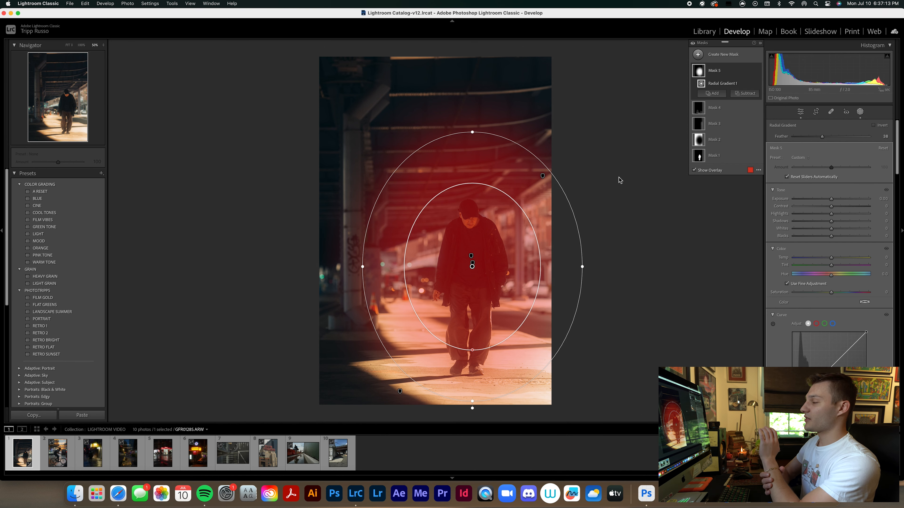
right_click(472, 266)
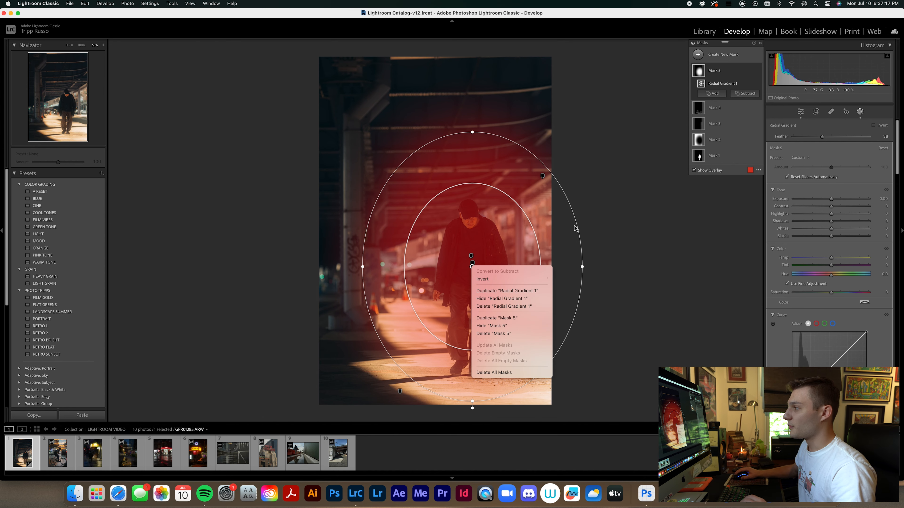
left_click(705, 166)
left_click_drag(832, 201, 835, 202)
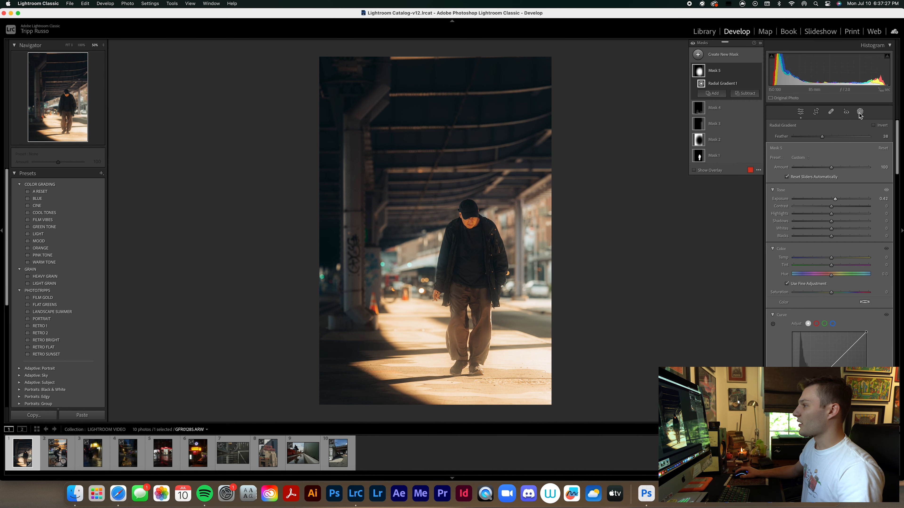
key("shift+w")
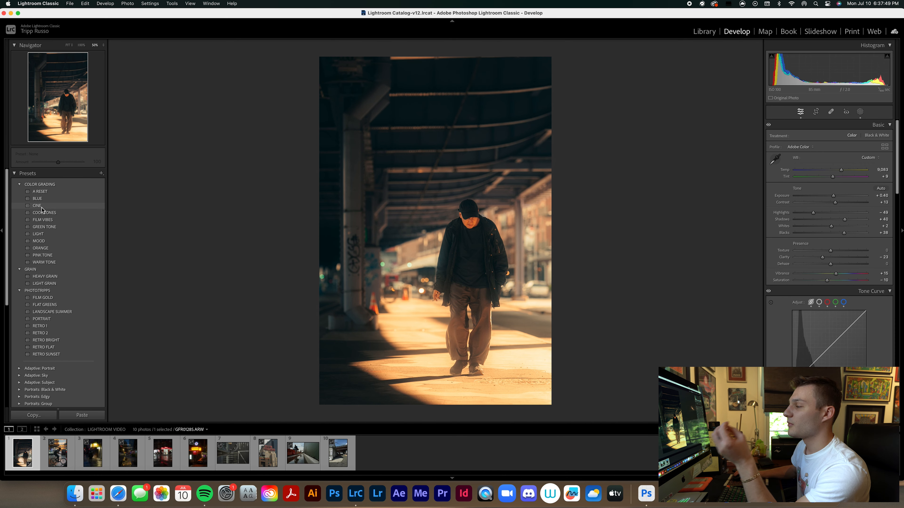
Apply the MOOD color grading preset to the photo with an amount of 110.
left_click(45, 241)
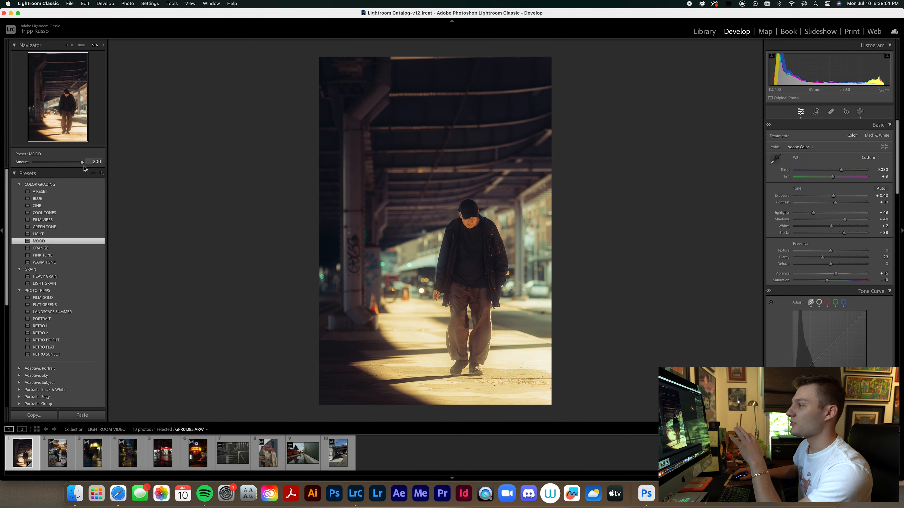
left_click_drag(84, 166, 60, 174)
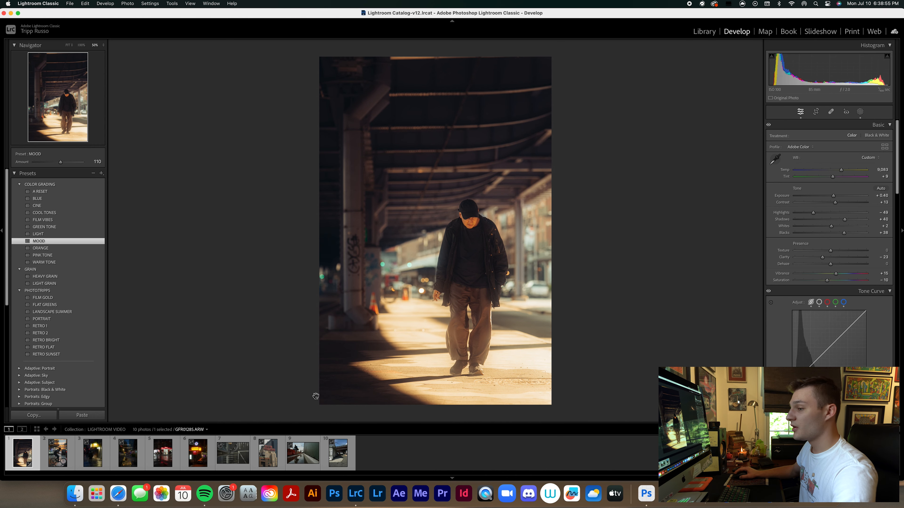
left_click(23, 430)
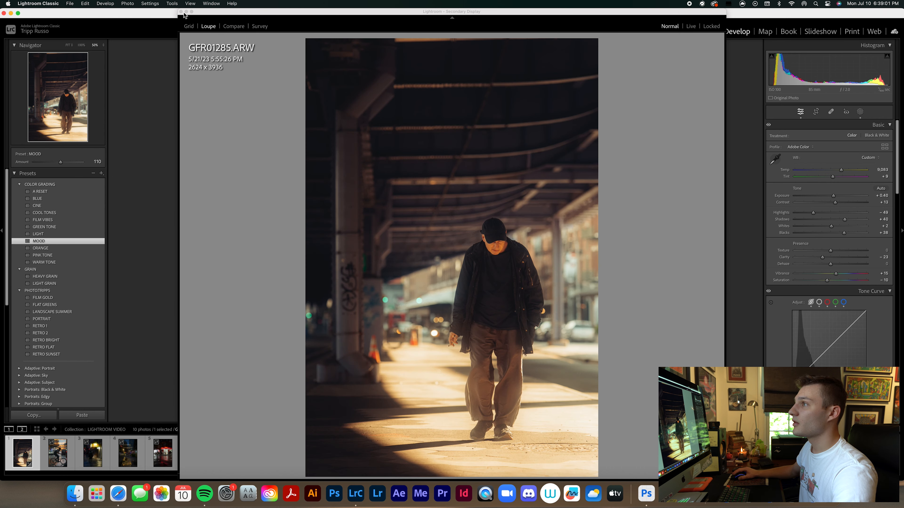
left_click(181, 12)
left_click(861, 415)
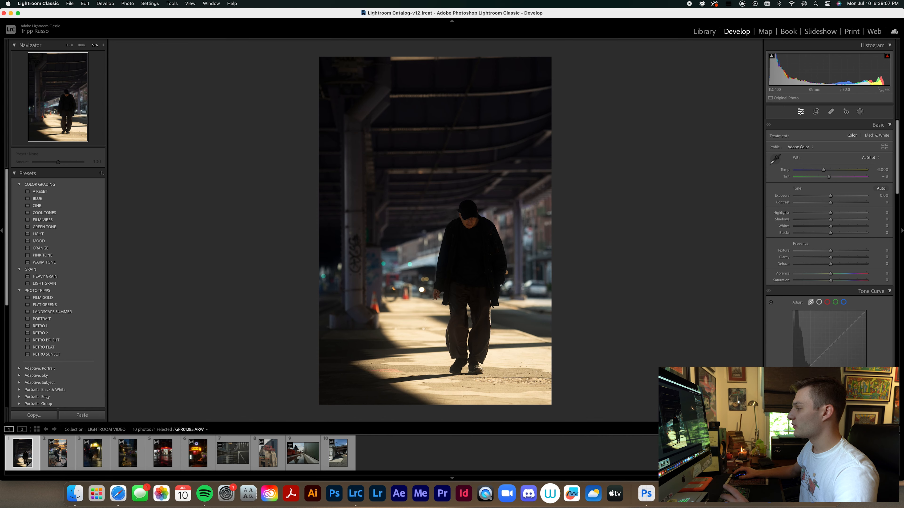
key("super+z")
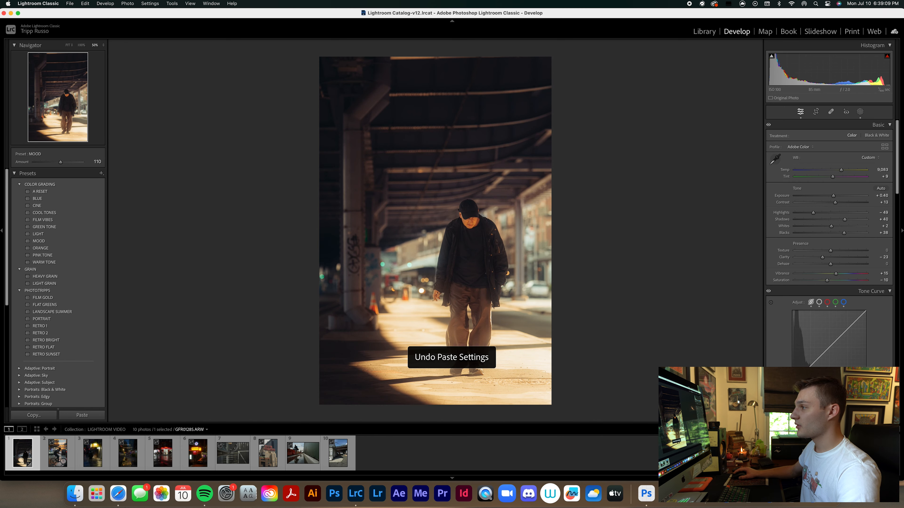
left_click(797, 415)
key("super+z")
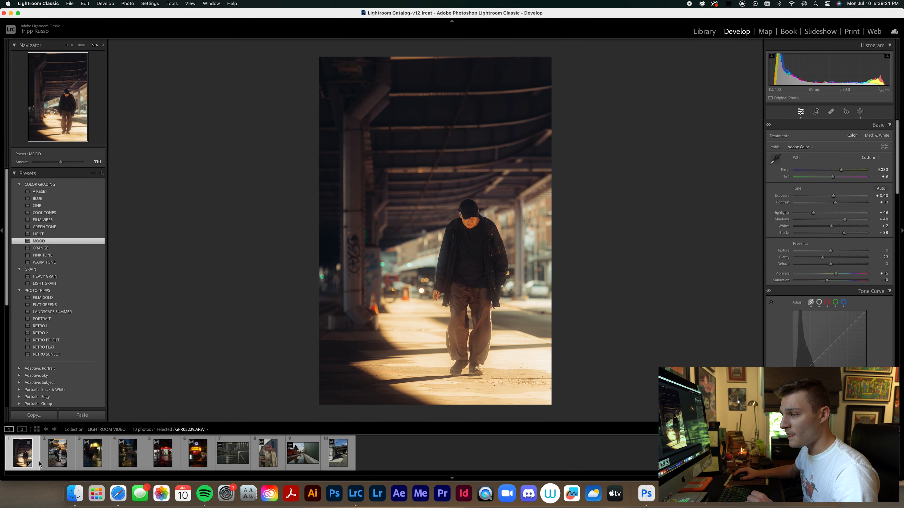
Apply the RETRO 2 preset to the cyclist photo and set its exposure to -0.10 and temperature to 6,275.
left_click(56, 459)
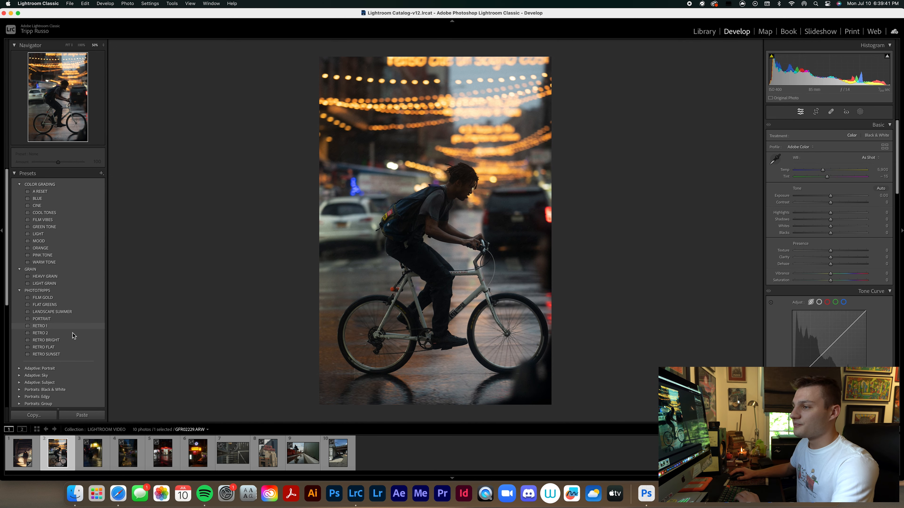
left_click(42, 339)
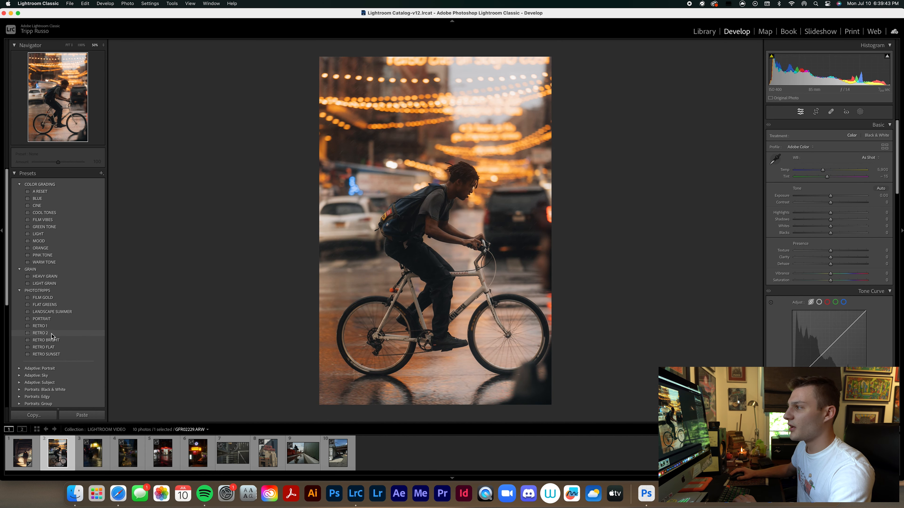
left_click(50, 335)
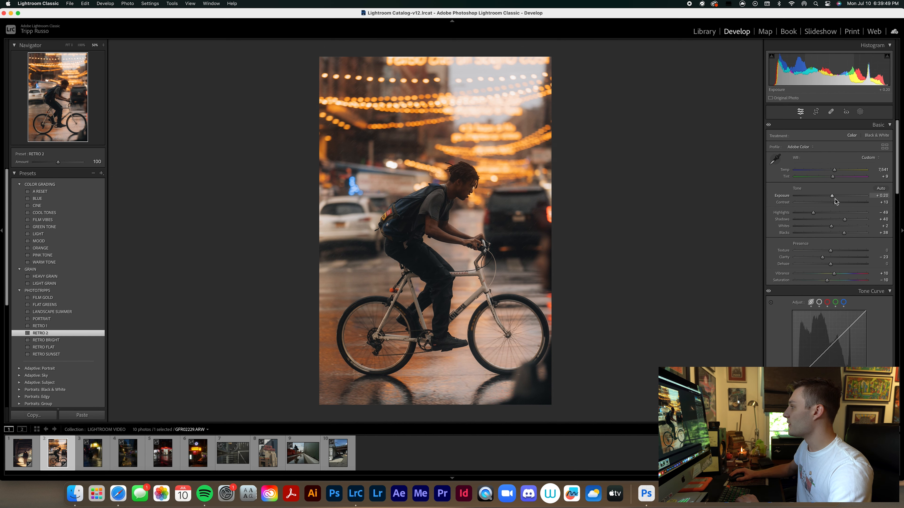
left_click_drag(834, 197, 825, 170)
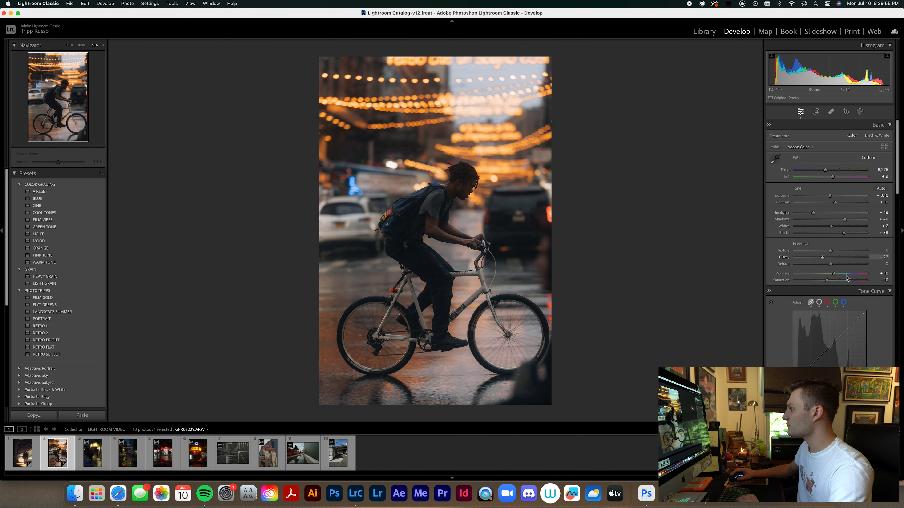
Try a clarity of +23 on the cyclist photo and return it to -23.
scroll(838, 310, "down", 1)
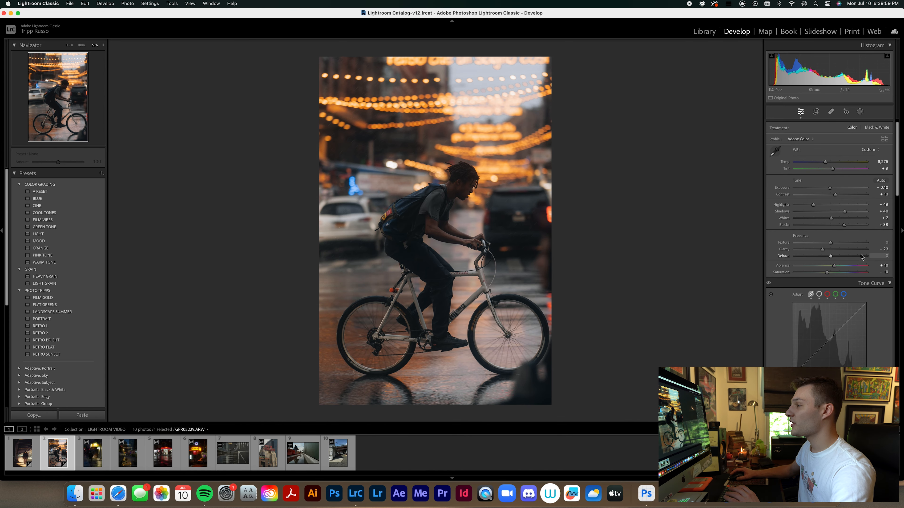
left_click(883, 250)
type("23")
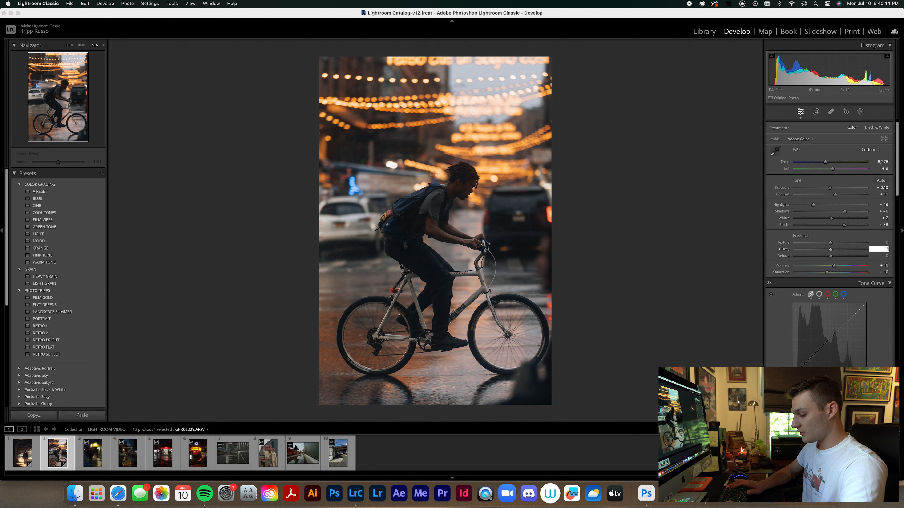
key("Return")
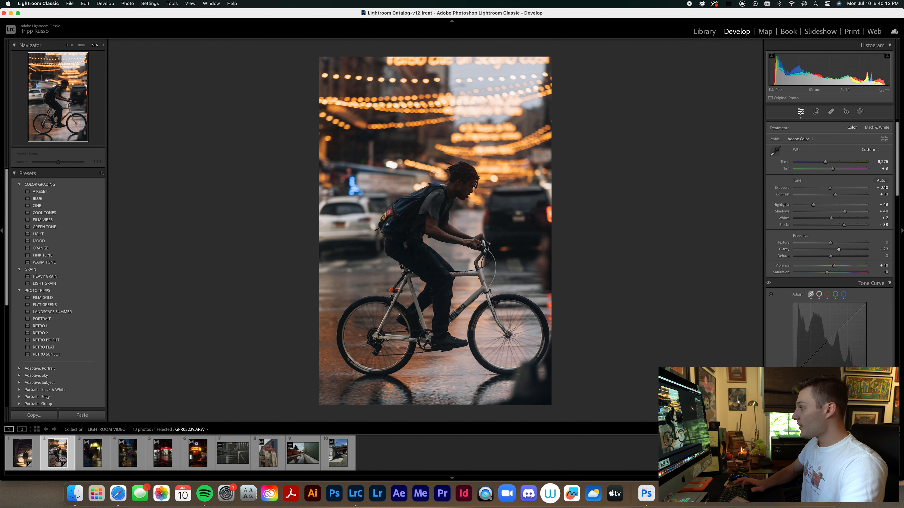
left_click(884, 250)
key("BackSpace")
type("-23")
key("Return")
Create a subject mask on the cyclist and bicycle and raise its exposure to 0.61.
left_click(860, 111)
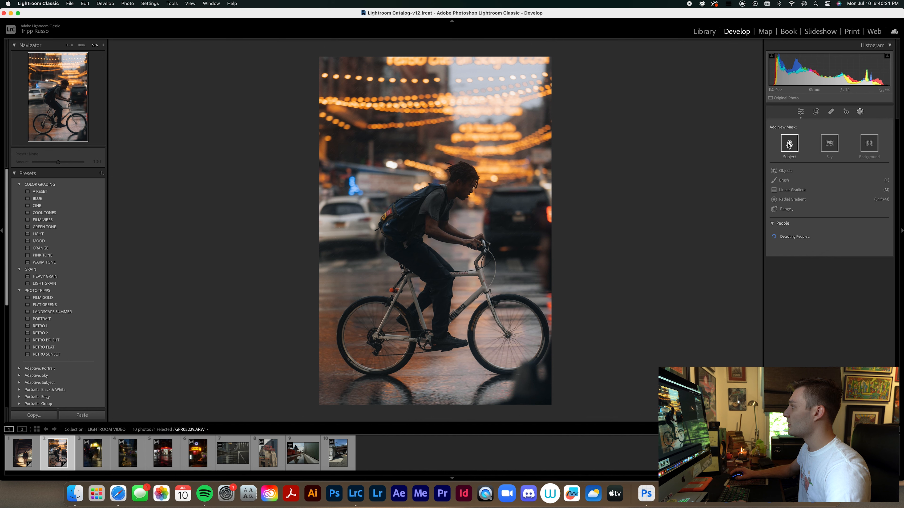
left_click(789, 143)
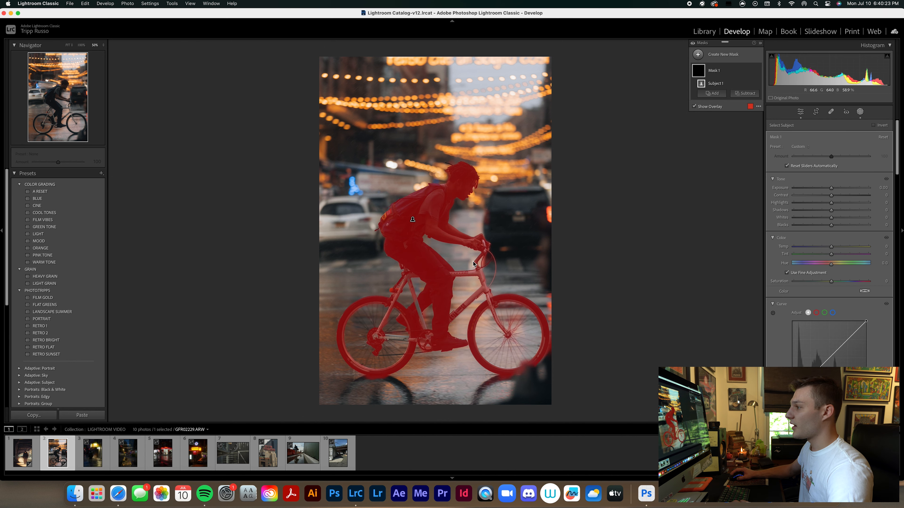
left_click_drag(836, 191, 837, 190)
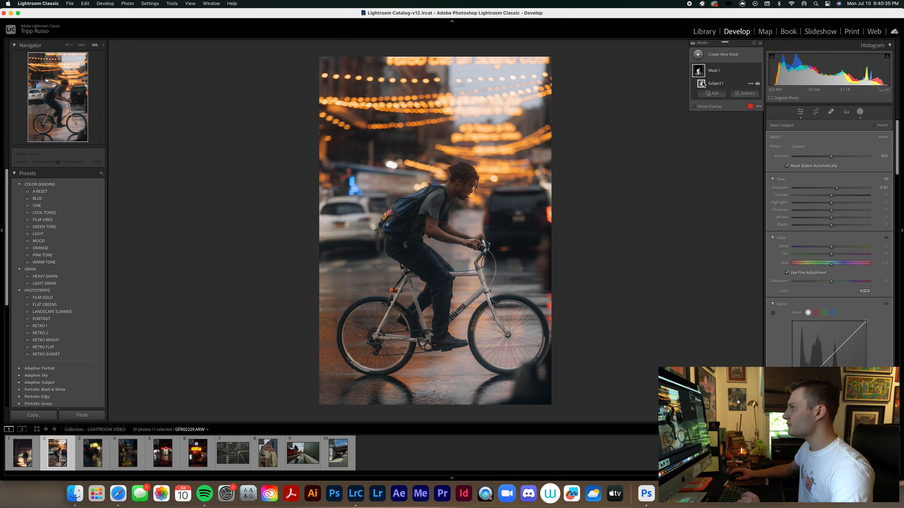
Darken the surroundings of the cyclist with an inverted radial gradient mask at an exposure of -0.77.
left_click(698, 54)
left_click(738, 139)
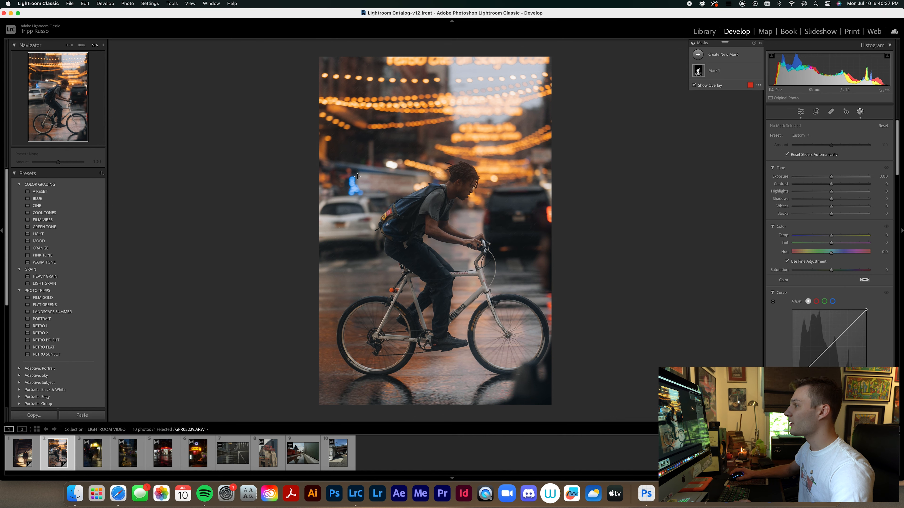
left_click_drag(450, 154, 450, 236)
right_click(444, 229)
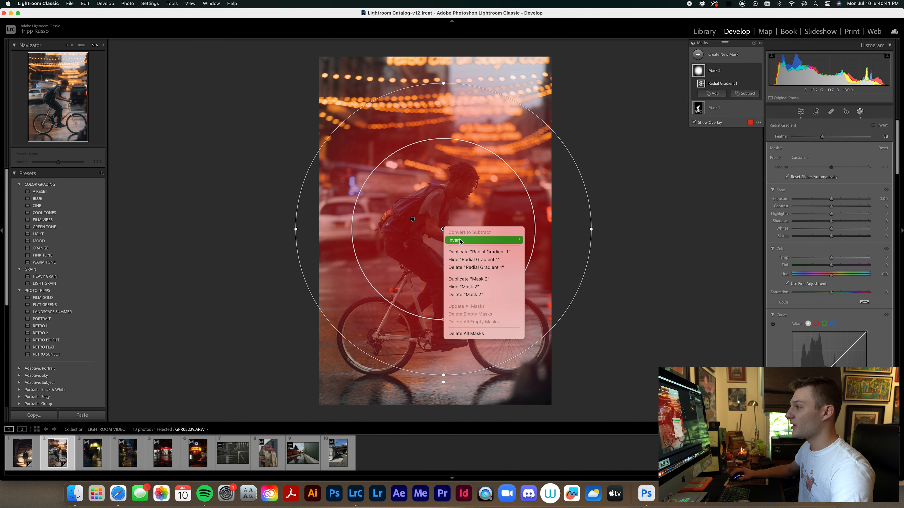
left_click(451, 240)
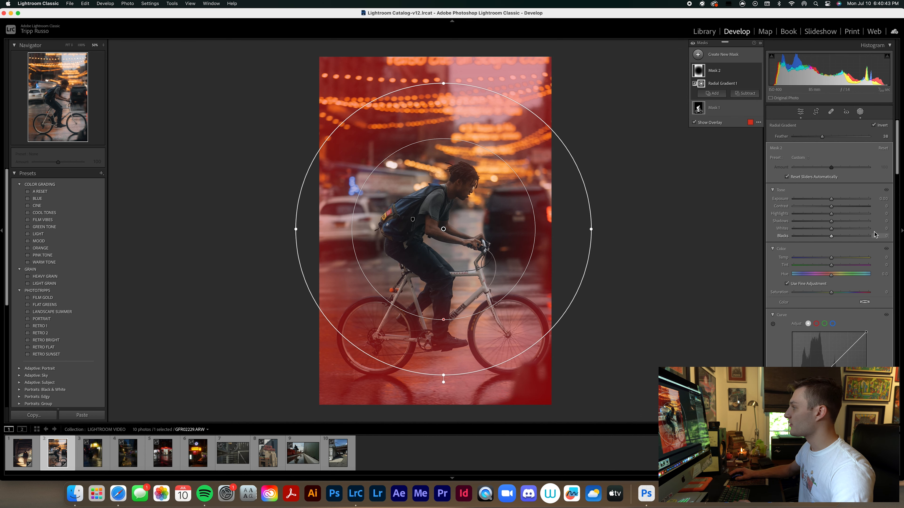
left_click_drag(832, 198, 825, 202)
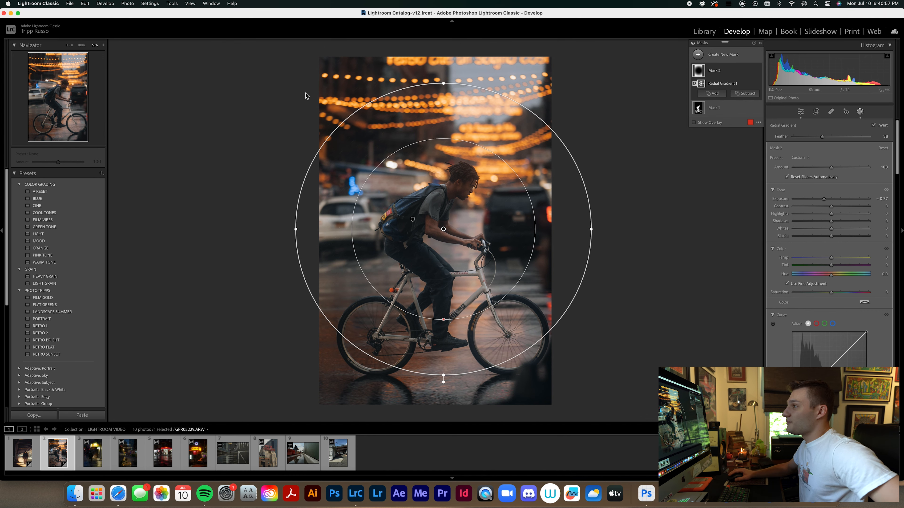
Paint a brush mask over the string lights and background street lights, with exposure 0.54 and temperature 31.
left_click(698, 55)
left_click(732, 124)
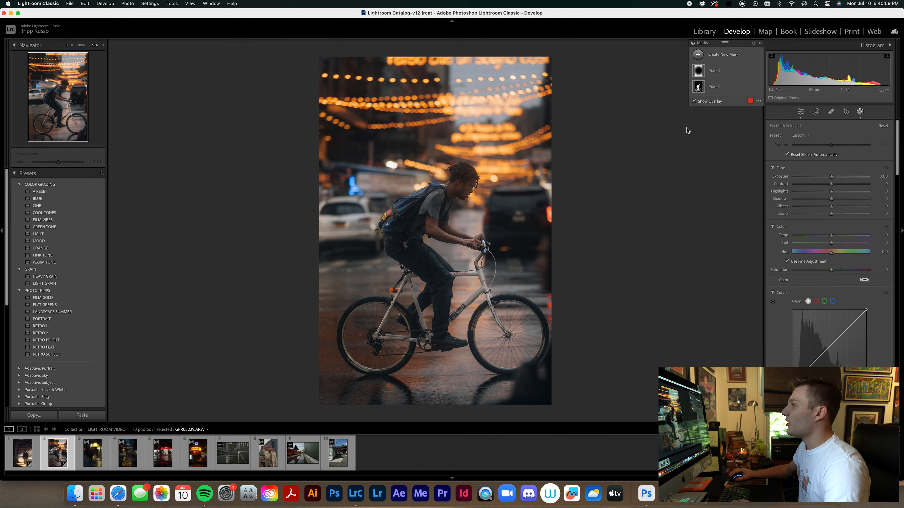
scroll(342, 107, "up", 2)
mouse_move(341, 106)
left_mouse_down()
mouse_move(493, 105)
mouse_move(587, 86)
mouse_move(534, 82)
mouse_move(545, 75)
mouse_move(487, 83)
mouse_move(315, 73)
mouse_move(386, 62)
mouse_move(562, 69)
left_mouse_up()
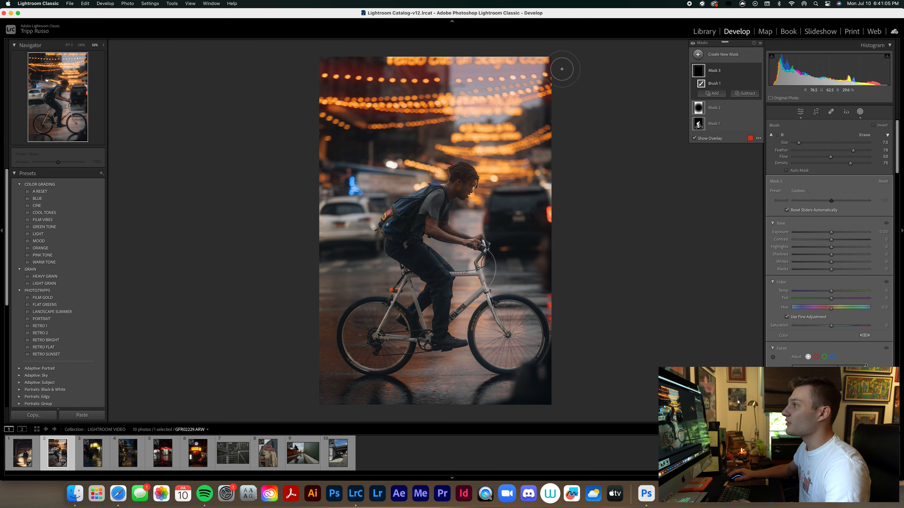
mouse_move(461, 139)
left_mouse_down()
mouse_move(529, 133)
mouse_move(443, 147)
left_mouse_up()
mouse_move(466, 160)
left_mouse_down()
mouse_move(515, 168)
mouse_move(491, 176)
left_mouse_up()
left_click_drag(415, 163, 440, 170)
left_click_drag(313, 140, 347, 135)
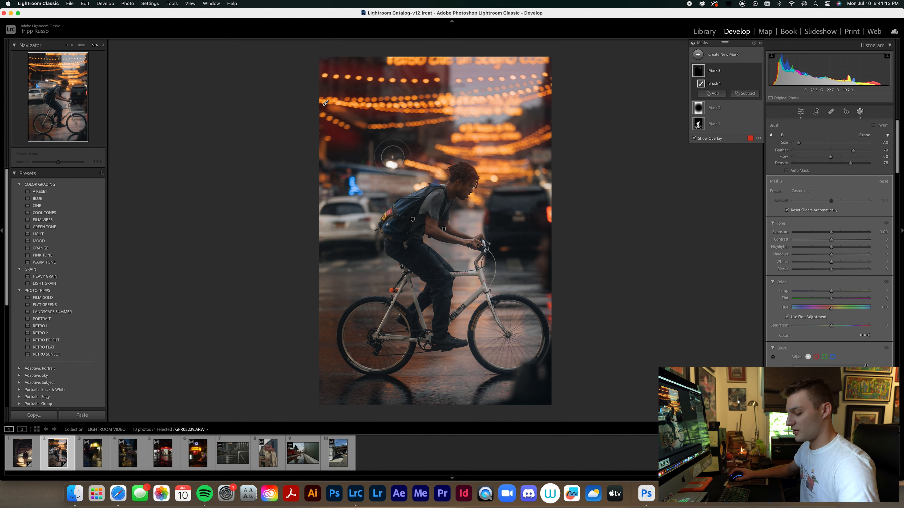
key("super+z")
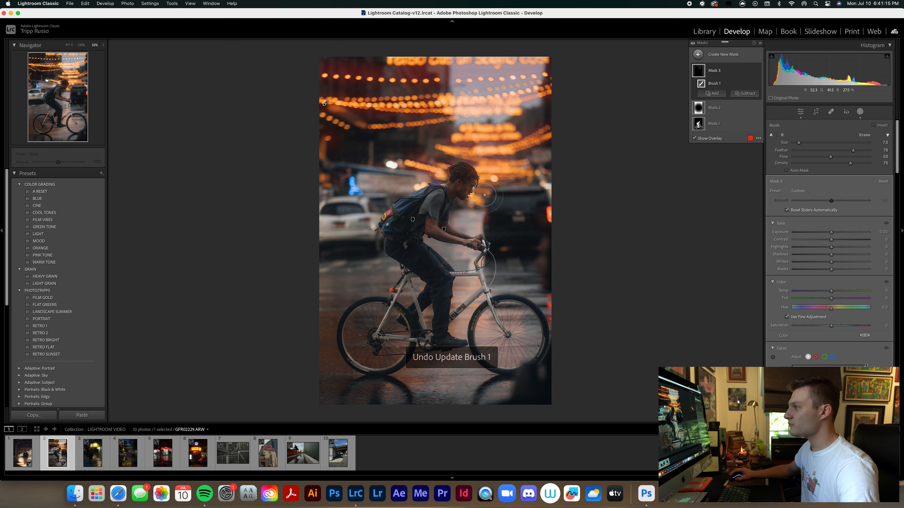
left_click_drag(559, 302, 556, 314)
left_click_drag(835, 234, 836, 234)
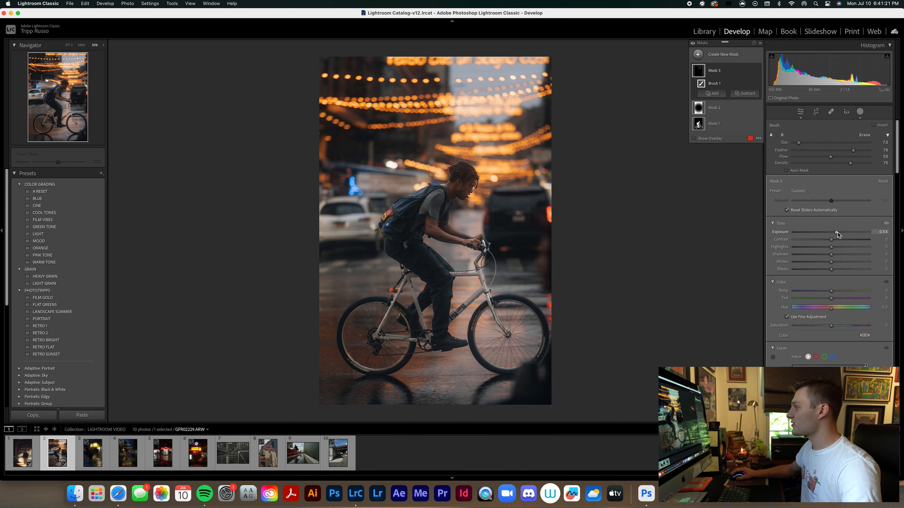
left_click_drag(832, 292, 843, 294)
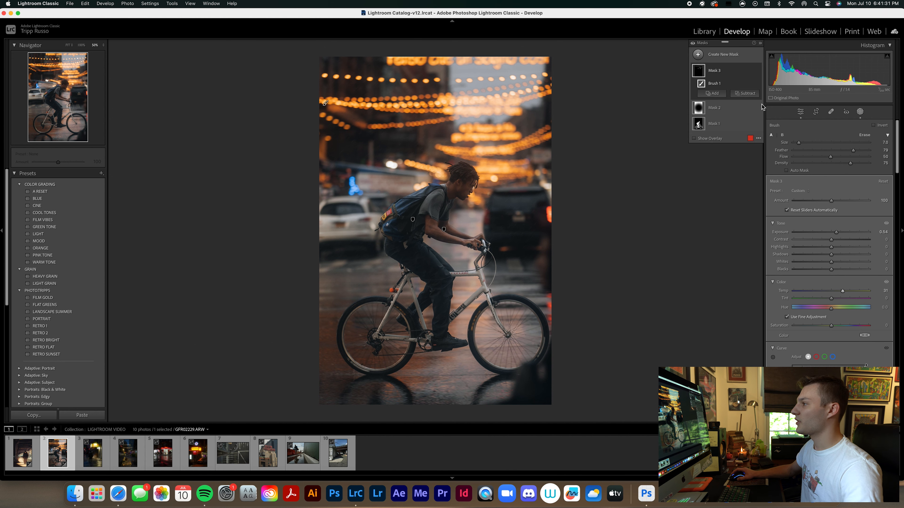
Darken the photo's lower-left corner with a diagonal linear gradient mask at exposure -0.71 and finish masking.
left_click(718, 61)
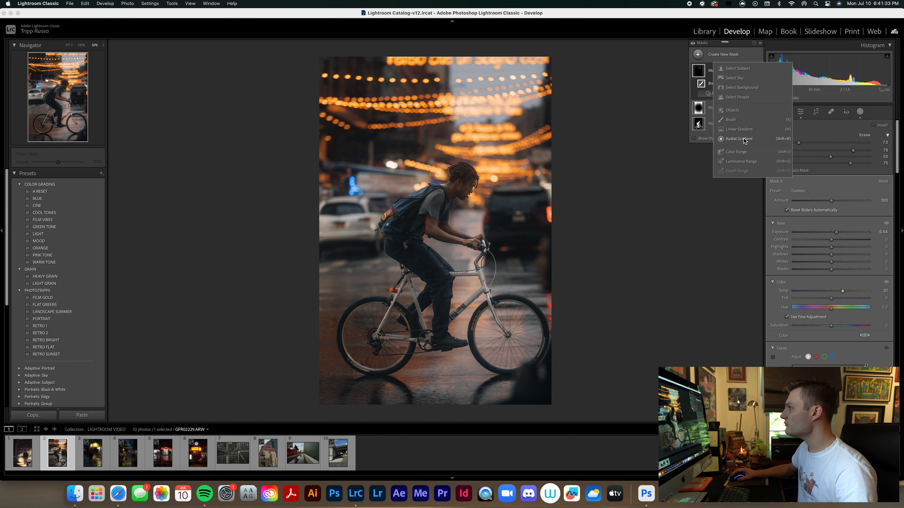
left_click(741, 134)
mouse_move(328, 381)
left_mouse_down()
mouse_move(516, 213)
mouse_move(522, 191)
left_mouse_up()
left_click_drag(424, 287, 397, 324)
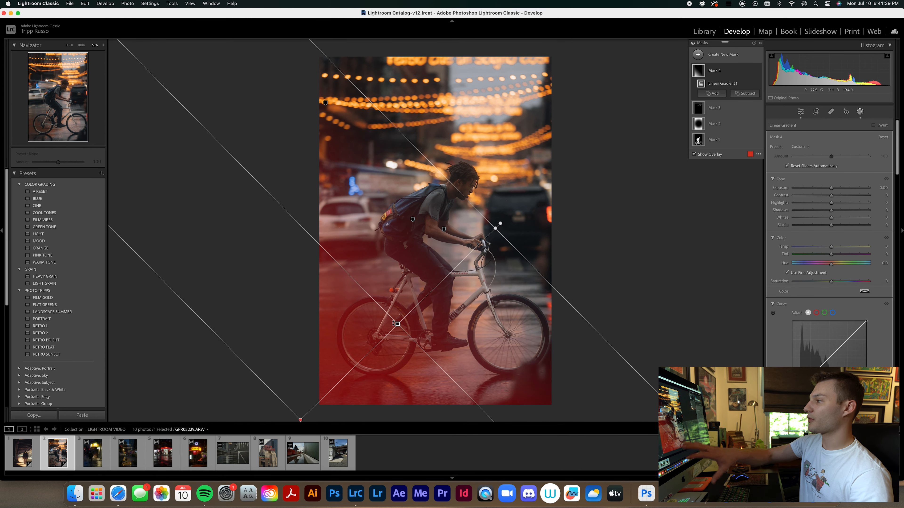
left_click_drag(832, 188, 822, 190)
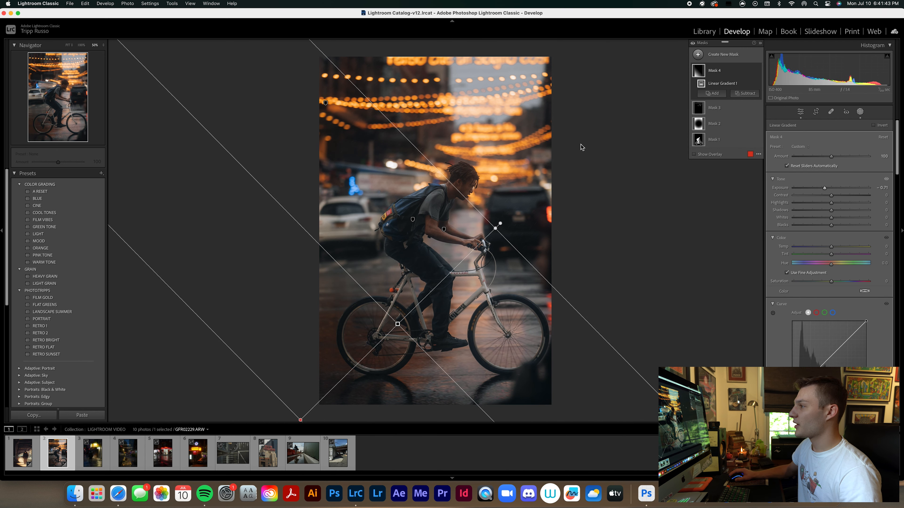
left_click(860, 112)
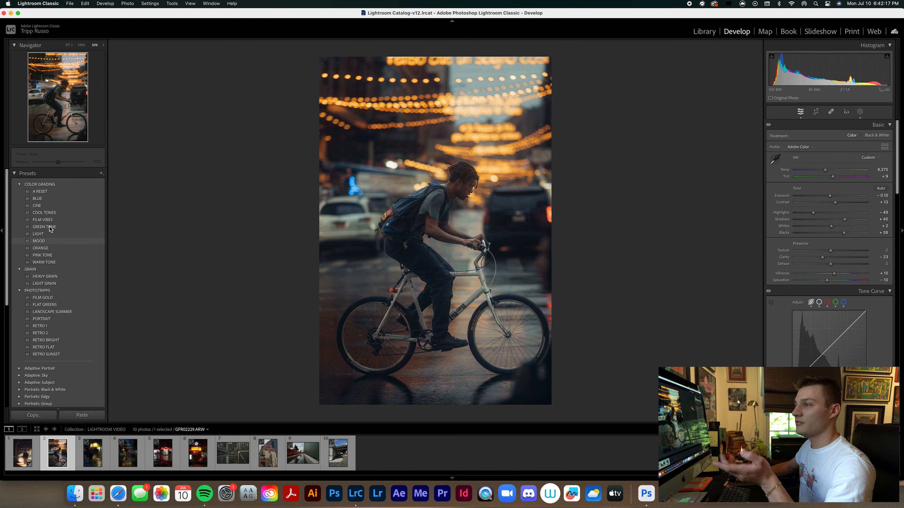
Try the LIGHT, MOOD and WARM TONE color grading presets on the cyclist photo and reset the color grading.
left_click(46, 233)
scroll(861, 278, "down", 10)
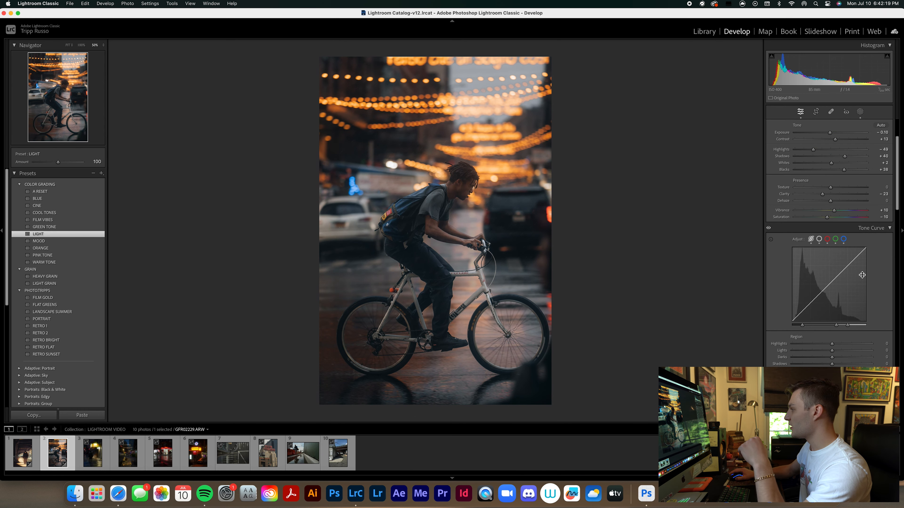
scroll(855, 286, "down", 5)
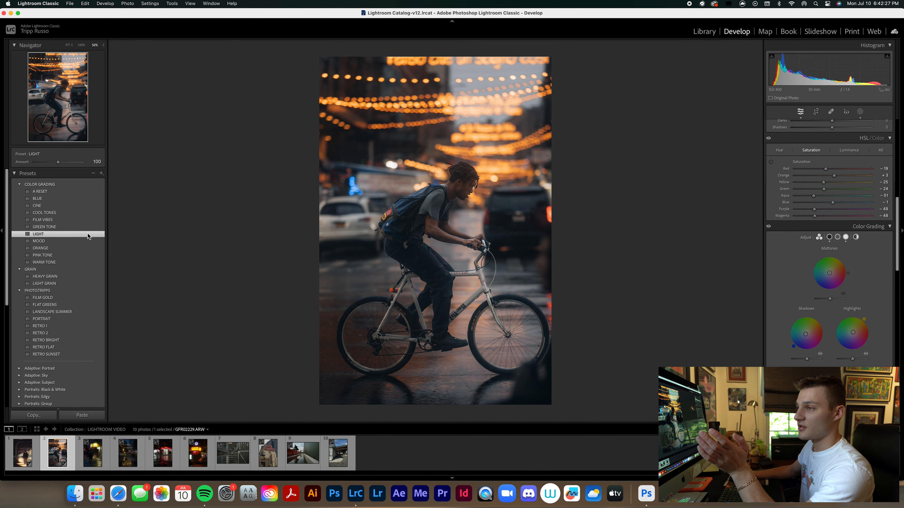
left_click(39, 242)
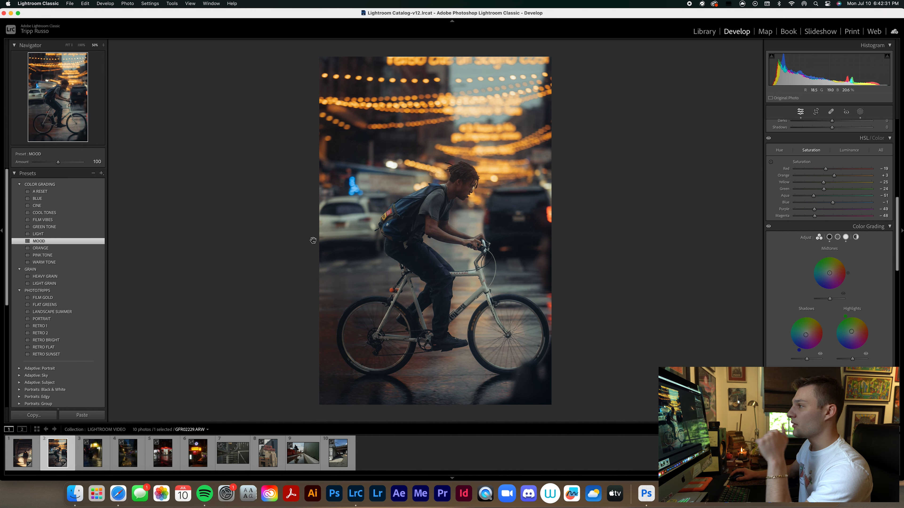
left_click(54, 263)
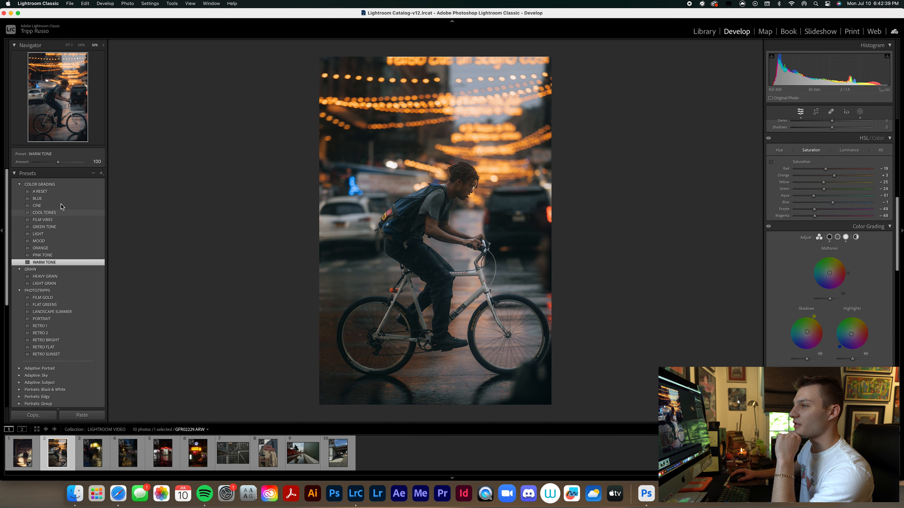
left_click(40, 192)
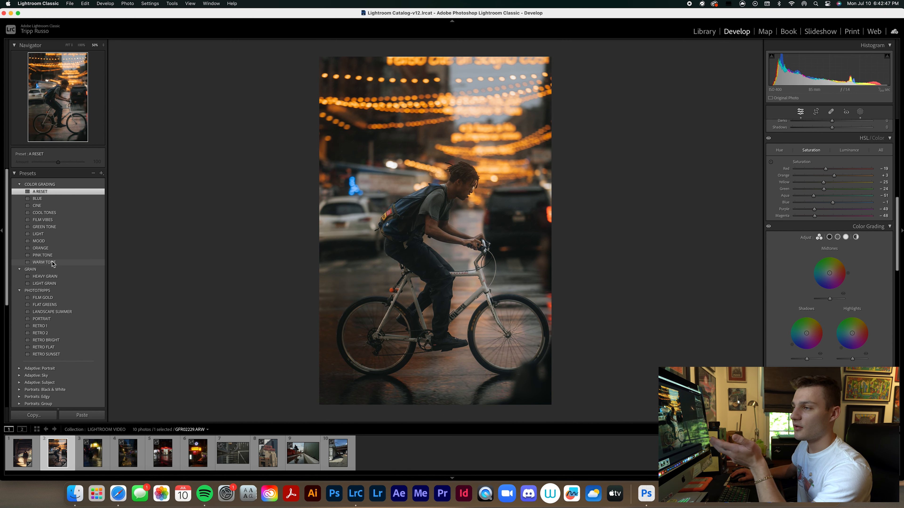
Apply the WARM TONE preset to the cyclist photo and set exposure to +0.20, highlights to -73 and shadows to +46.
left_click(44, 261)
scroll(848, 176, "up", 10)
left_click_drag(831, 196, 834, 198)
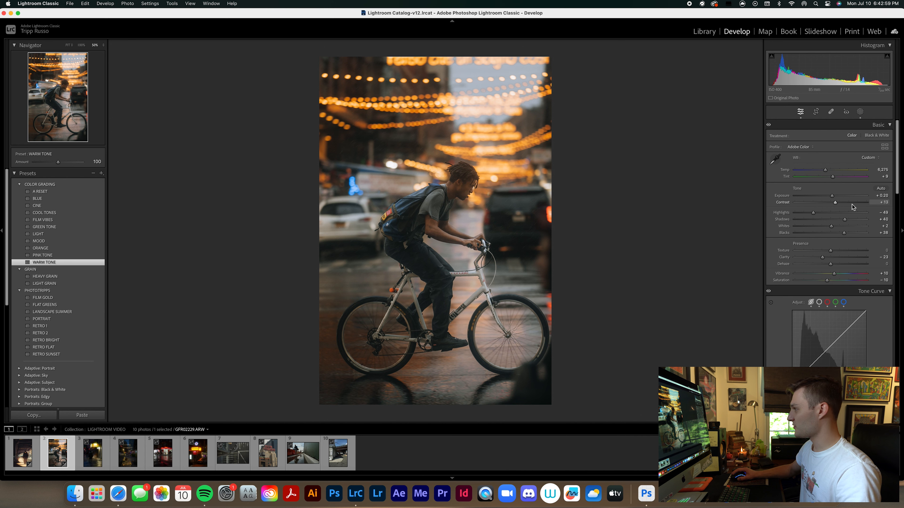
left_click_drag(813, 213, 804, 214)
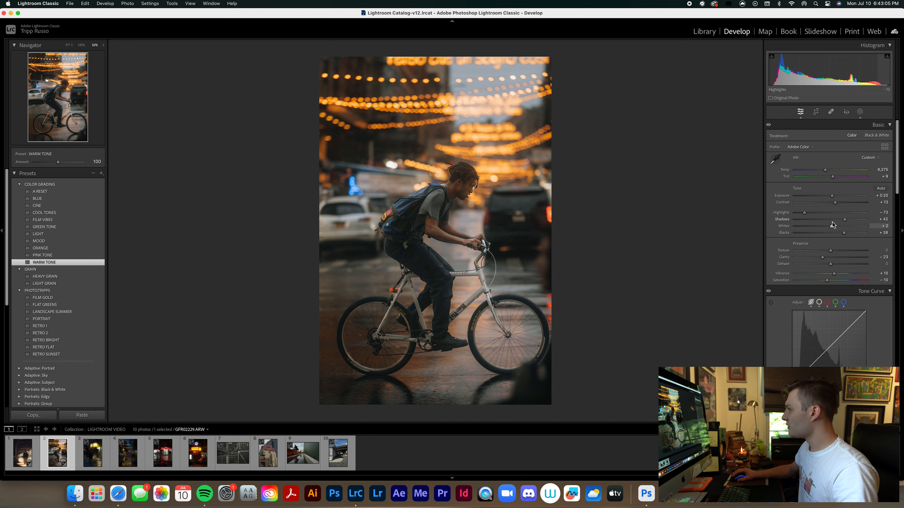
left_click_drag(843, 222, 847, 223)
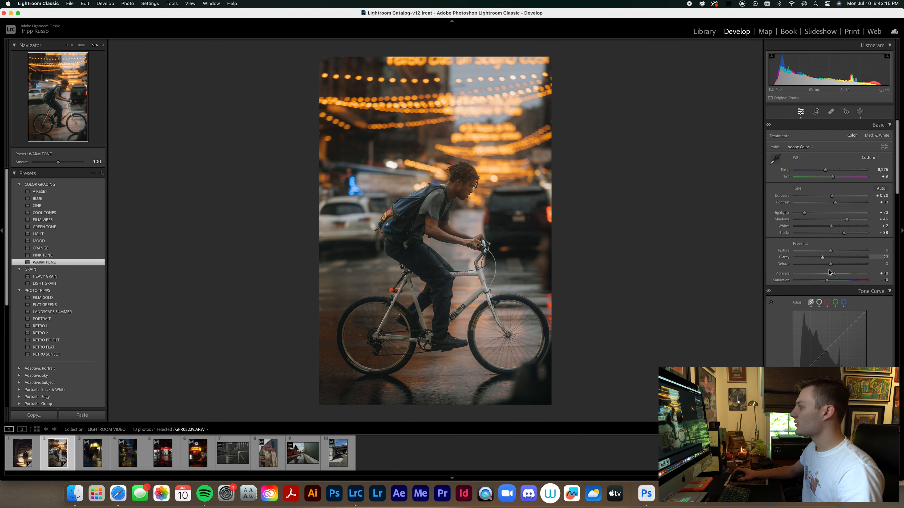
scroll(828, 269, "down", 5)
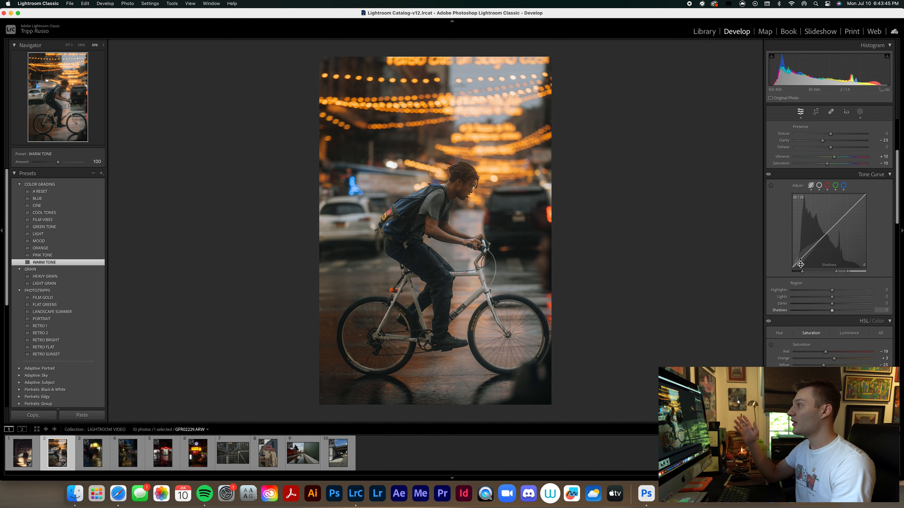
scroll(771, 214, "up", 5)
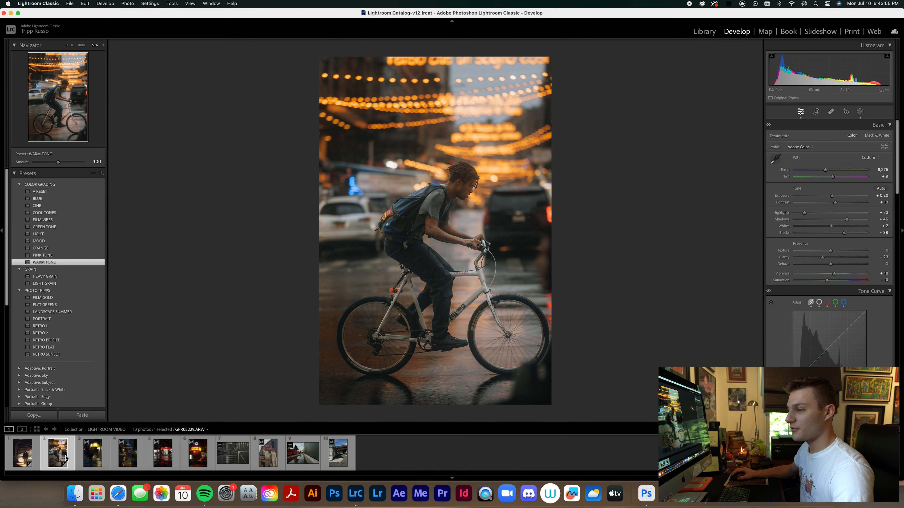
Open the night photo of the hooded figure, GFR02320.ARW, and crop a narrow strip off its left edge.
left_click(85, 458)
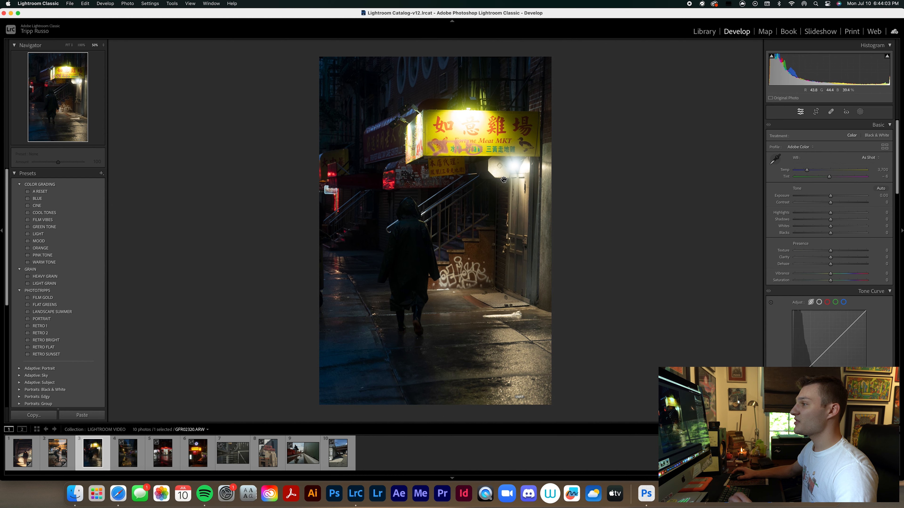
left_click(816, 112)
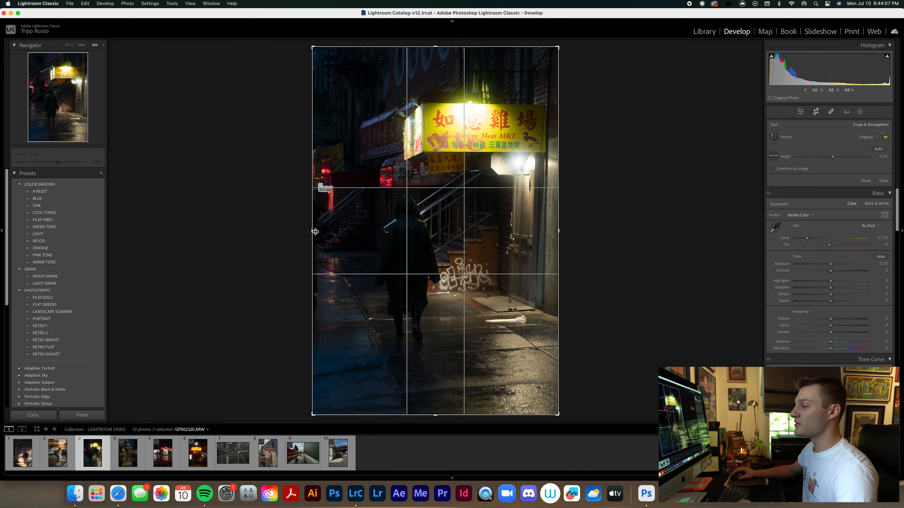
left_click_drag(313, 232, 317, 232)
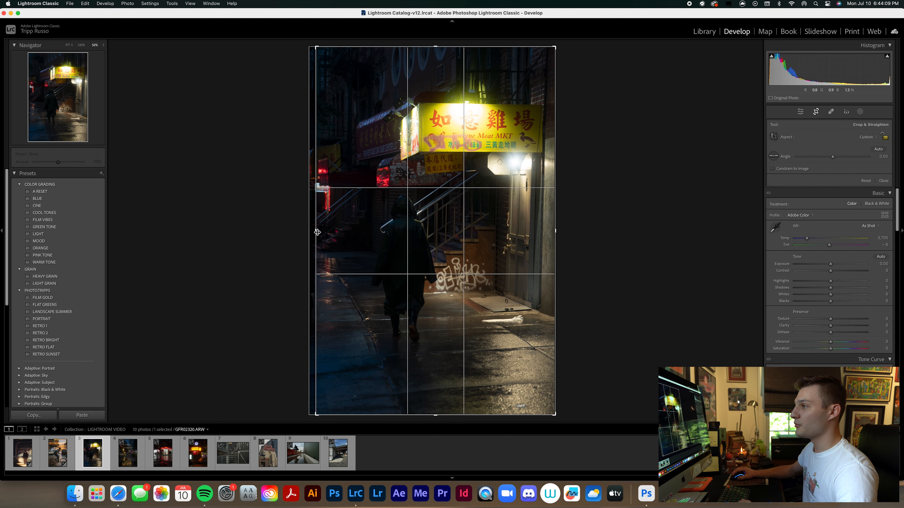
key("Return")
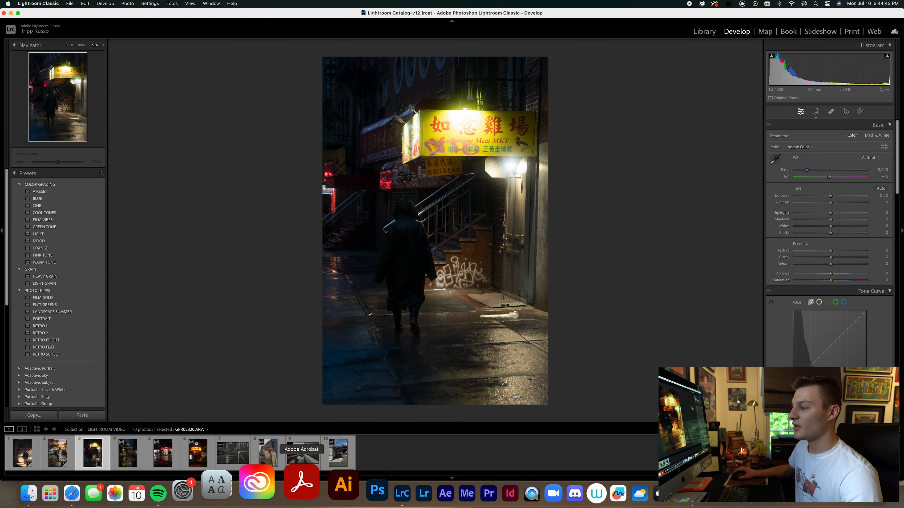
Apply the FLAT GREENS preset to the puddle reflection photo GFR02803.ARW and raise its exposure to +1.00.
left_click(298, 440)
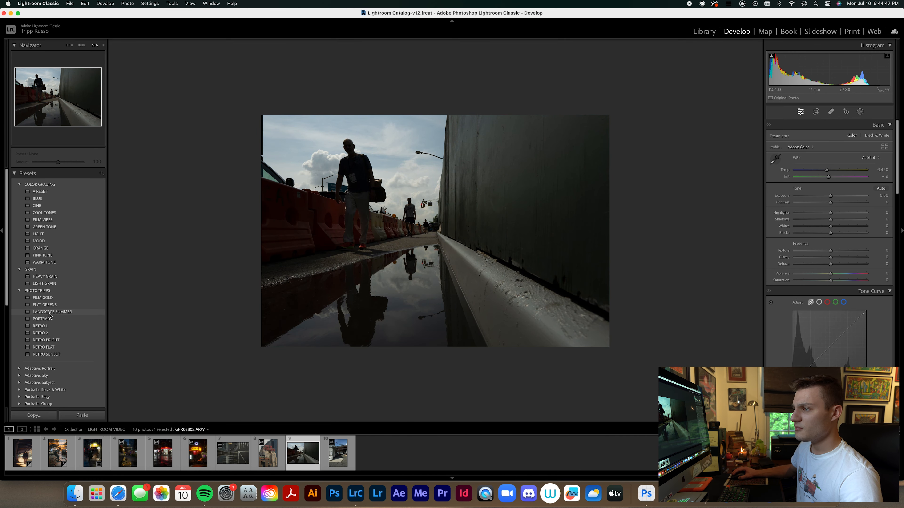
left_click(50, 306)
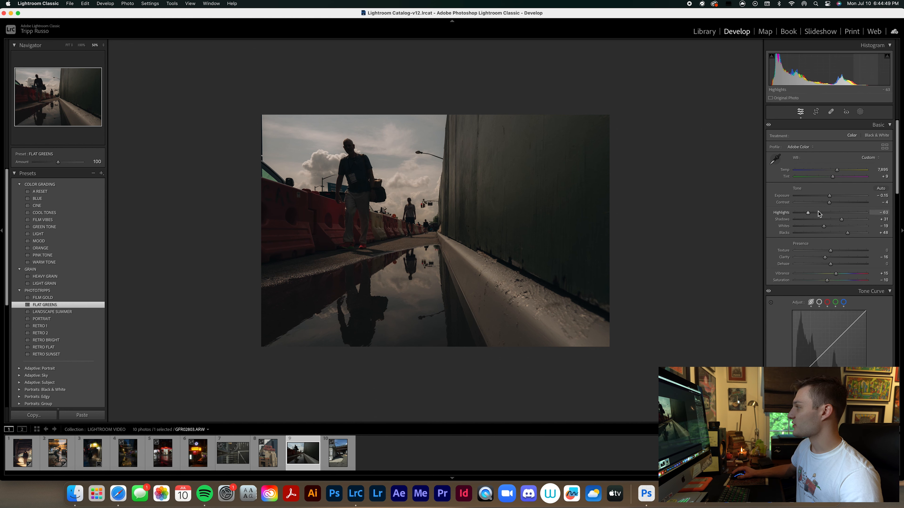
left_click_drag(829, 196, 839, 196)
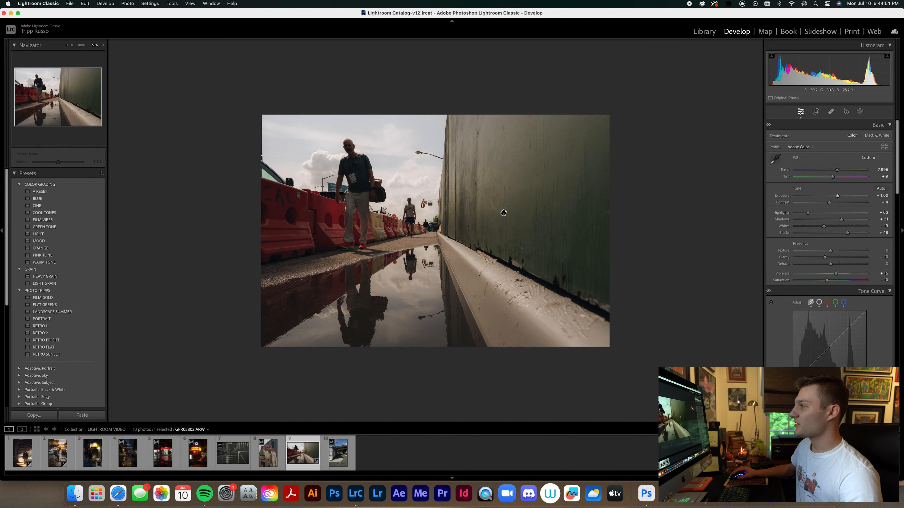
Return to the hooded figure photo GFR02320.ARW and apply the FLAT GREENS preset to it.
left_click(92, 453)
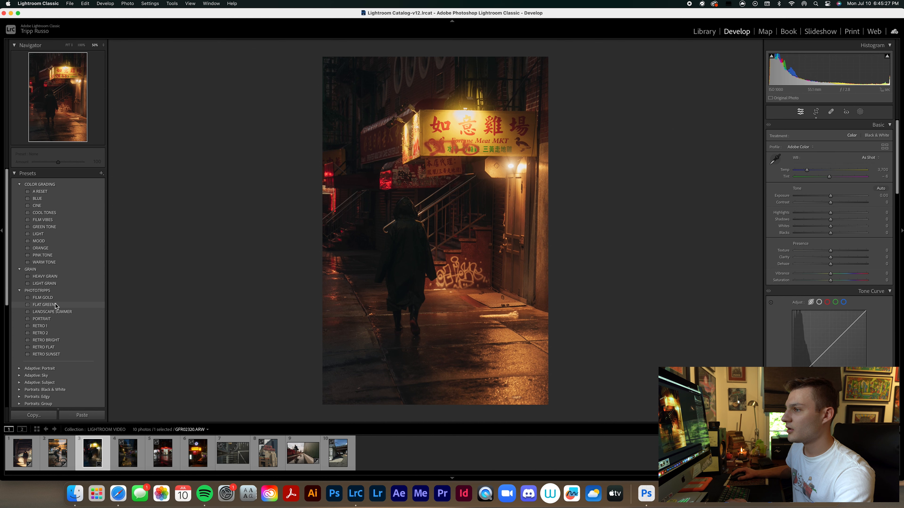
left_click(54, 305)
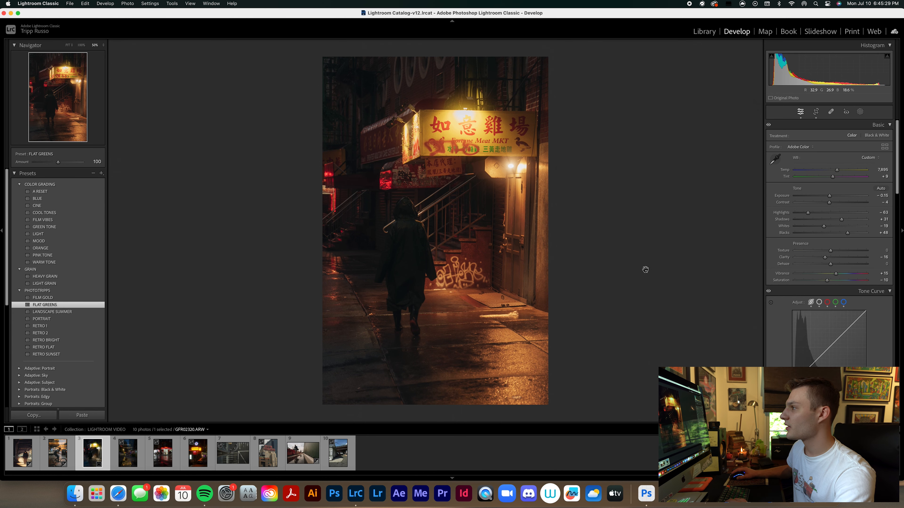
Examine the illuminated shop sign and its surroundings at close range, and return to the full photo view.
key("super+equal")
key("super+equal")
key("super+equal")
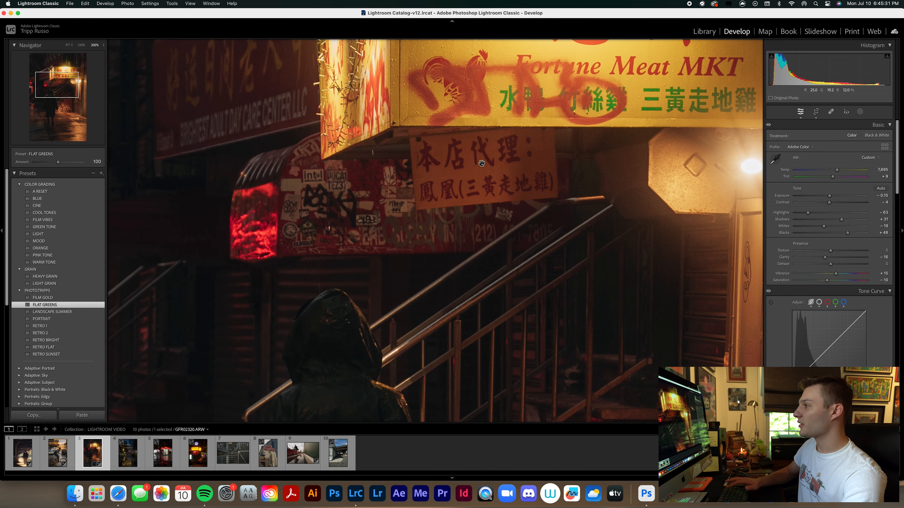
left_click_drag(616, 117, 517, 201)
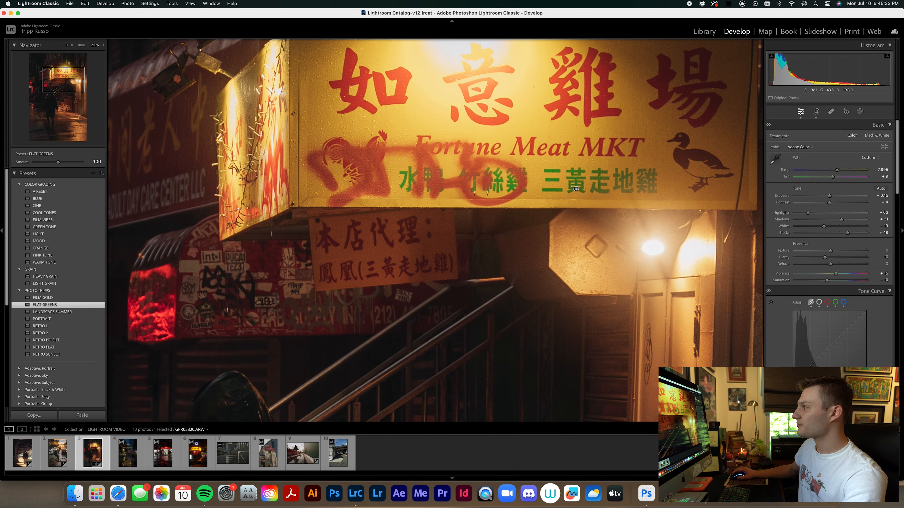
left_click_drag(574, 189, 585, 169)
key("super+minus")
key("super+minus")
key("super+minus")
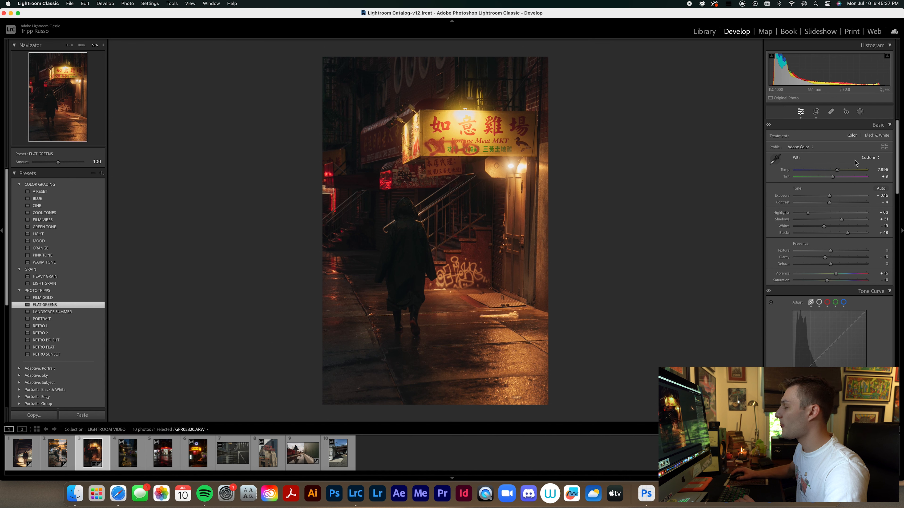
Set the hooded figure photo's exposure to +0.25, highlights to -45 and shadows to +24.
left_click_drag(829, 196, 832, 197)
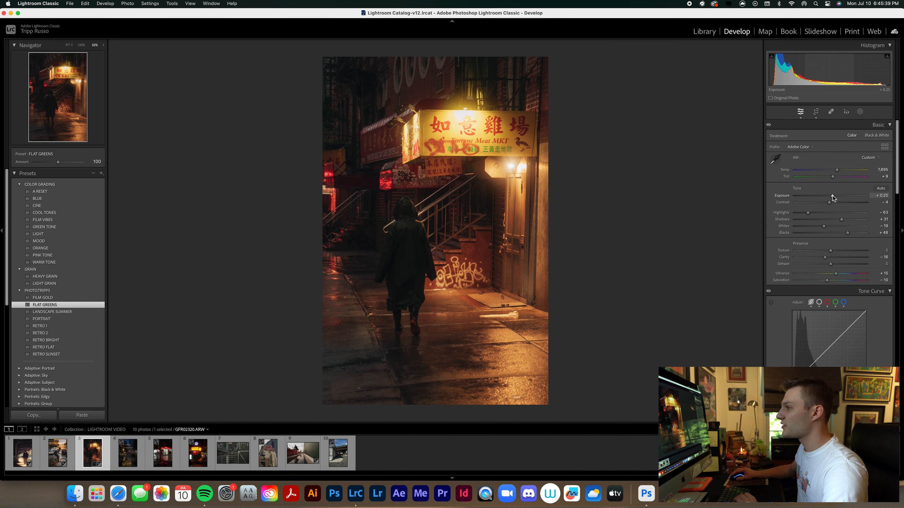
left_click_drag(812, 214, 815, 214)
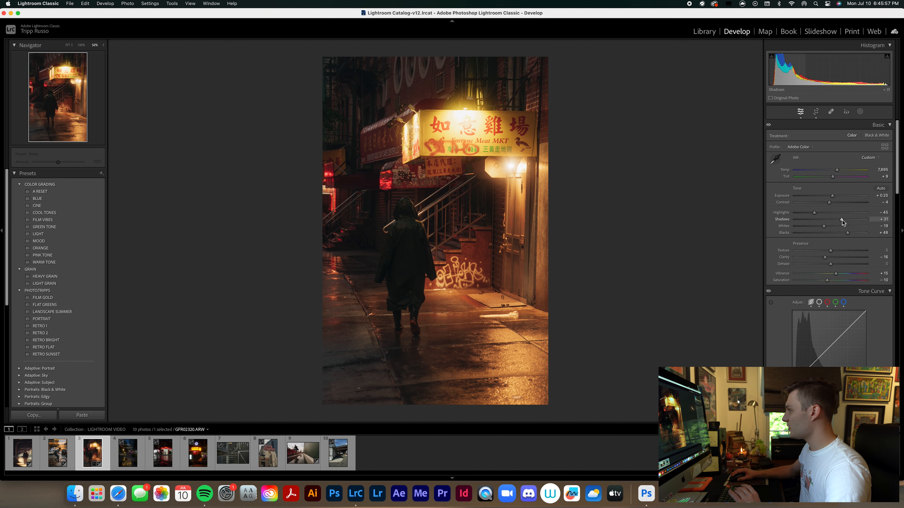
left_click_drag(842, 219, 839, 222)
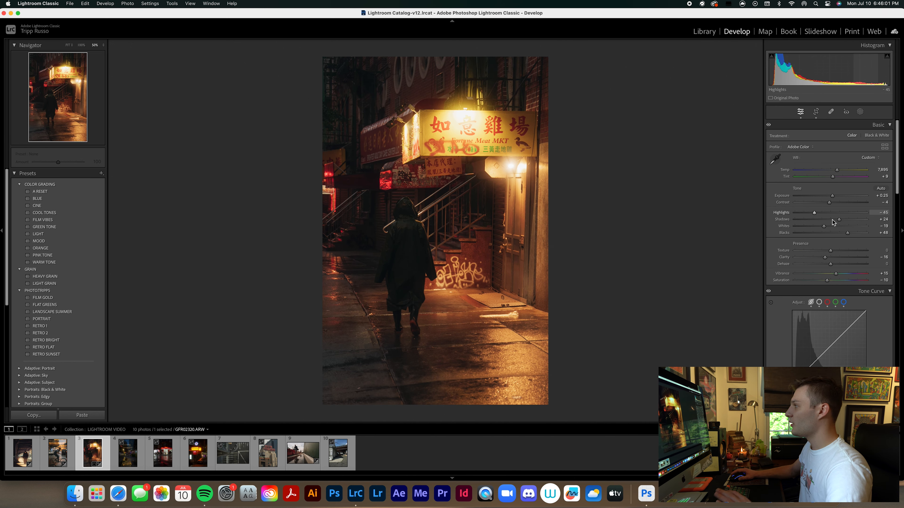
scroll(869, 257, "down", 3)
scroll(869, 256, "up", 3)
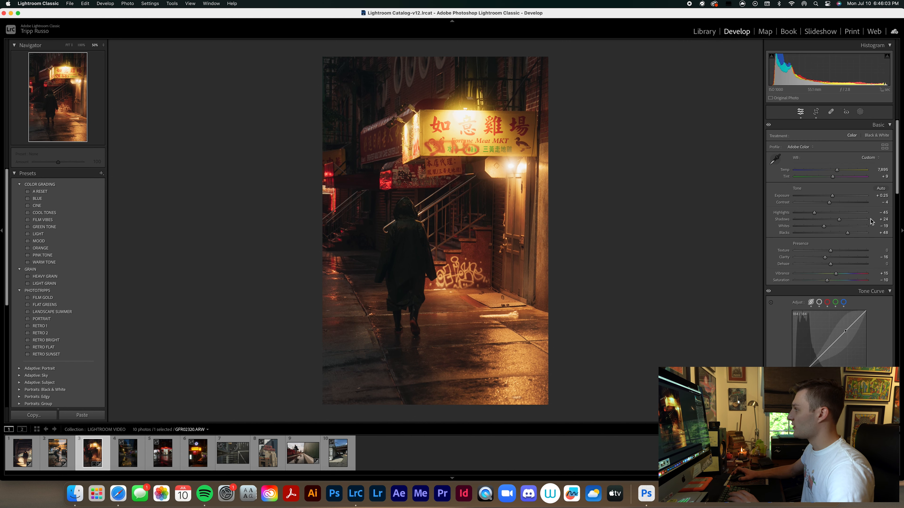
Create a subject mask on the hooded figure and raise its exposure to about 0.5.
left_click(860, 111)
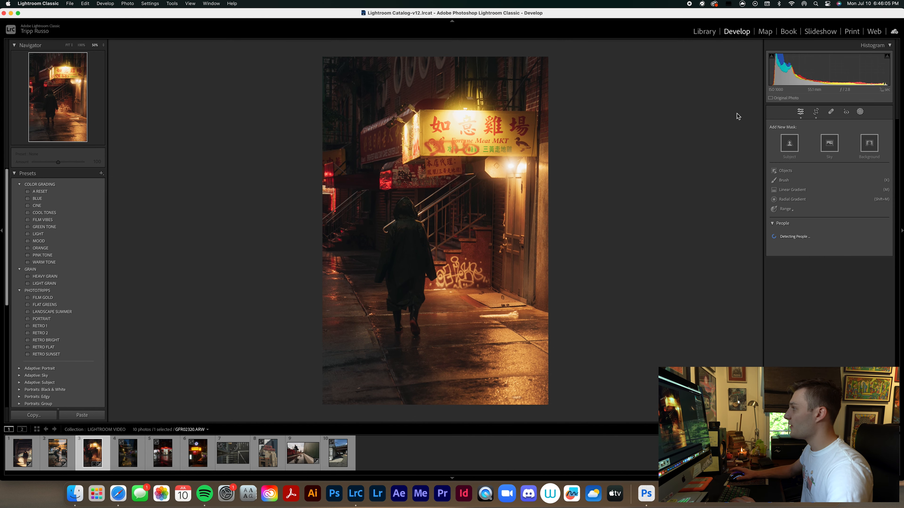
left_click(789, 153)
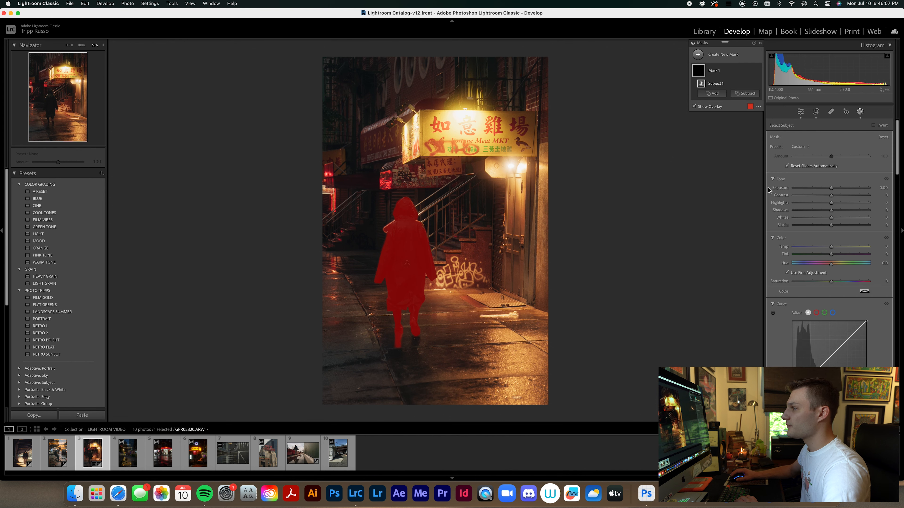
left_click_drag(832, 188, 836, 188)
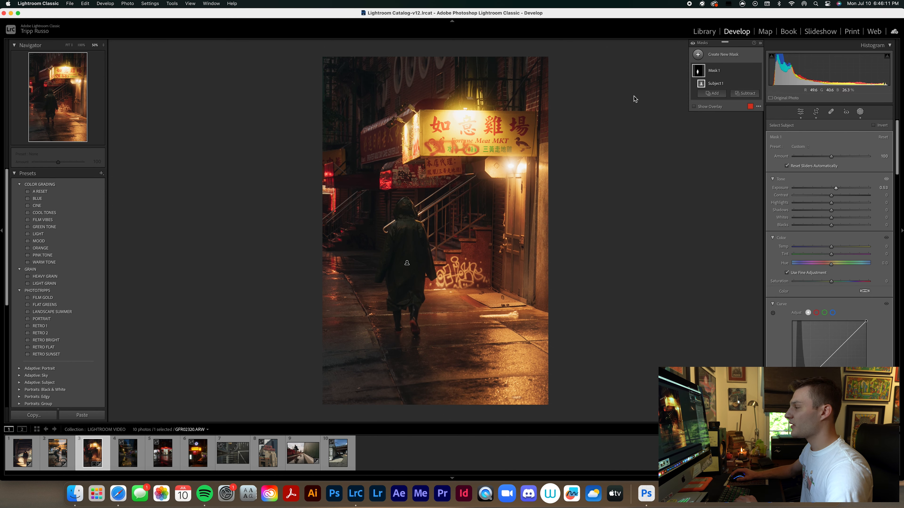
Darken the surroundings of the hooded figure with an inverted radial gradient mask at an exposure of -0.71.
left_click(697, 54)
left_click(744, 143)
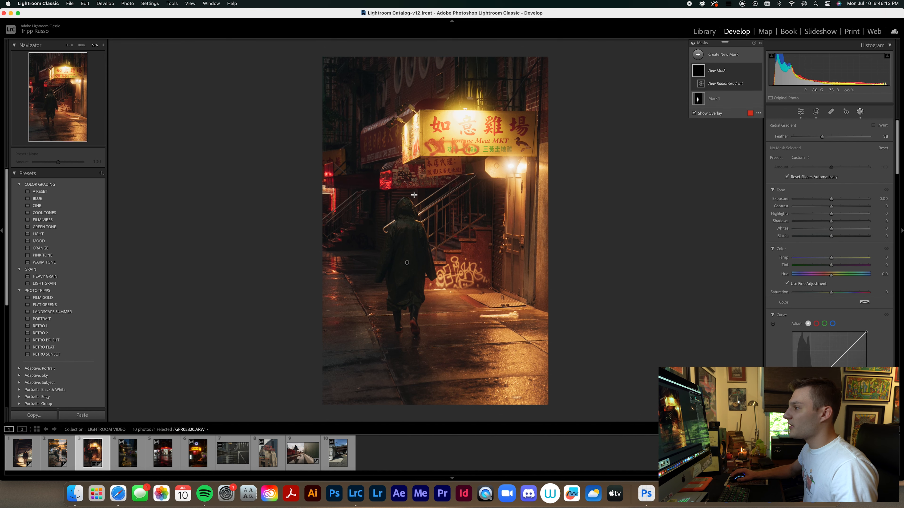
left_click_drag(413, 197, 523, 324)
left_click_drag(413, 198, 406, 246)
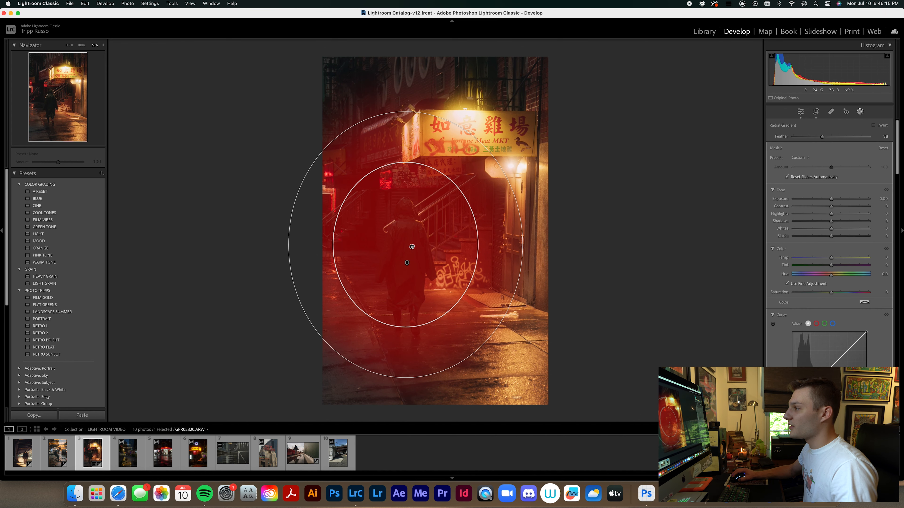
right_click(406, 246)
left_click(461, 258)
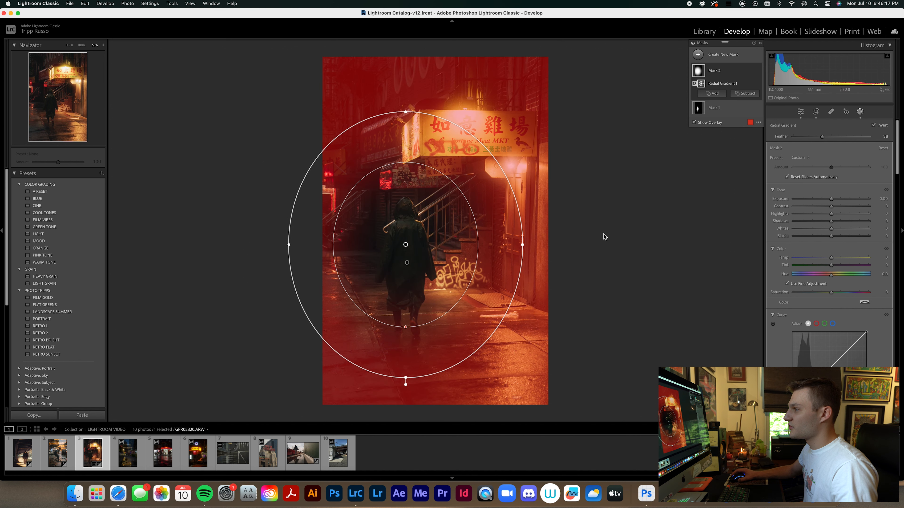
left_click_drag(832, 198, 824, 202)
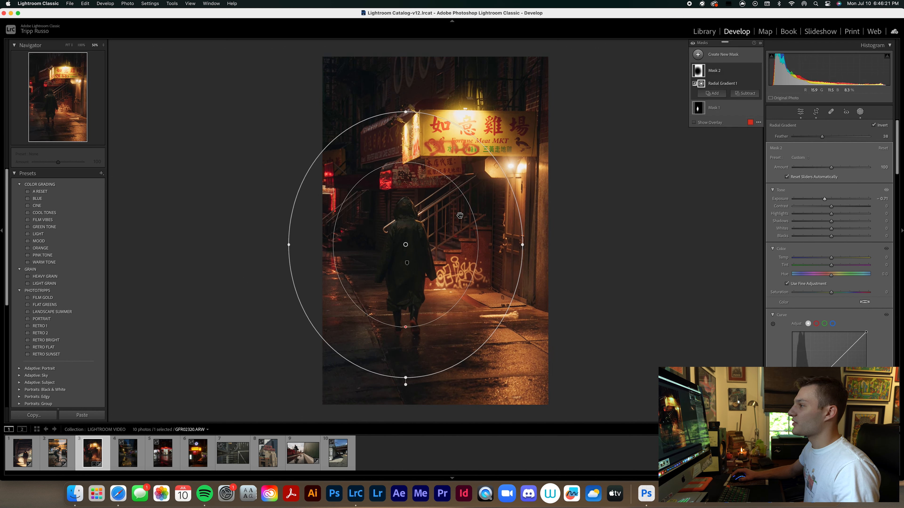
Add a linear gradient mask over the lower-left corner of the hooded figure photo and set its exposure to -1.14.
left_click(698, 54)
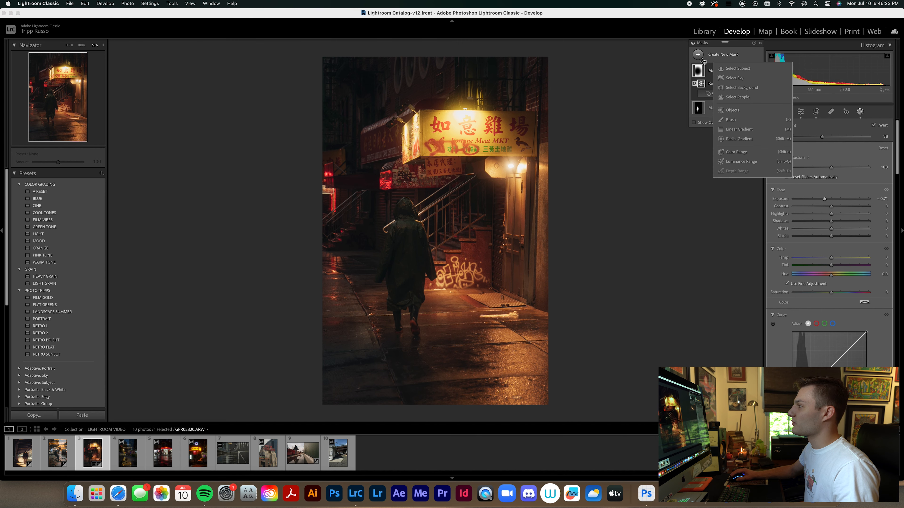
left_click(742, 130)
left_click_drag(377, 388, 477, 215)
left_click_drag(412, 306, 388, 361)
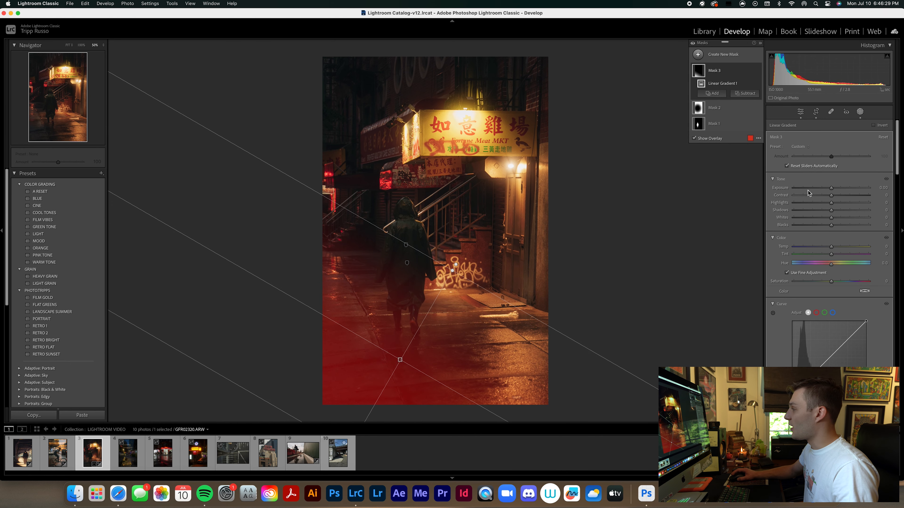
left_click_drag(831, 188, 820, 192)
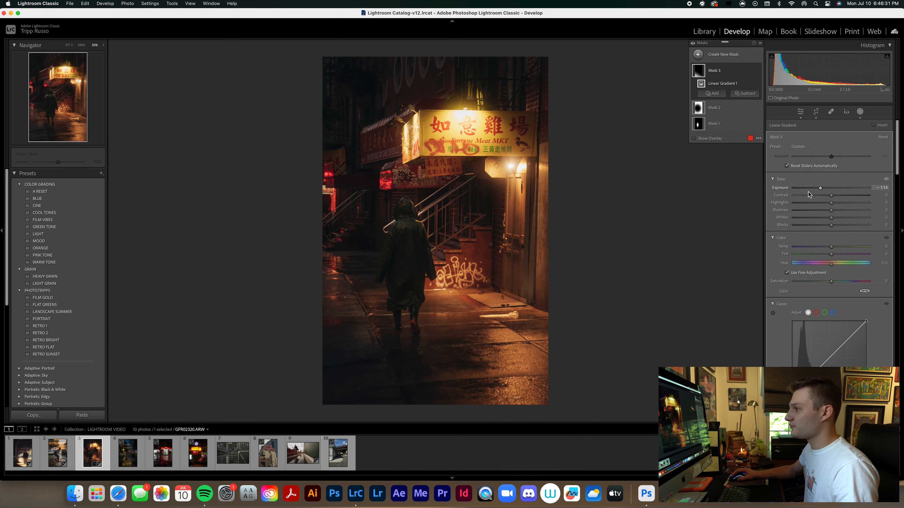
Paint a brush mask over the lit wet pavement around the hooded figure and raise its exposure to about 1.7.
left_click(698, 55)
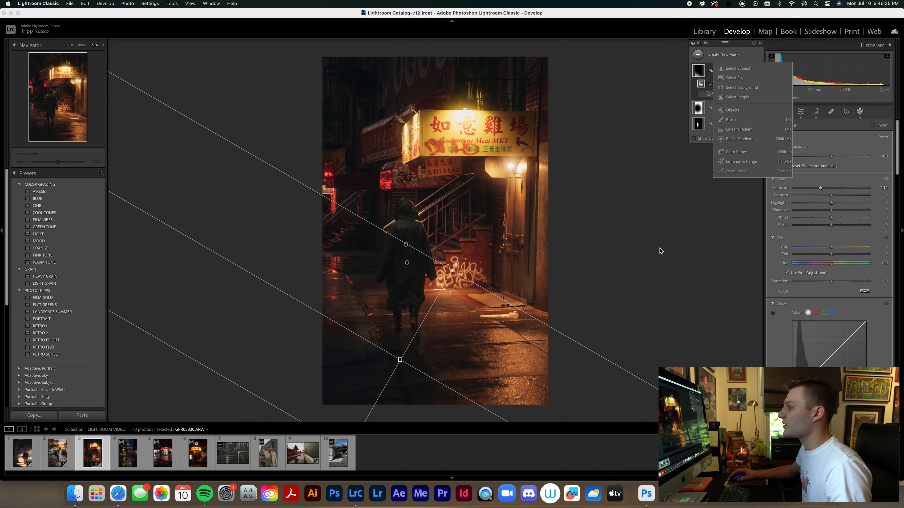
left_click(734, 130)
key("k")
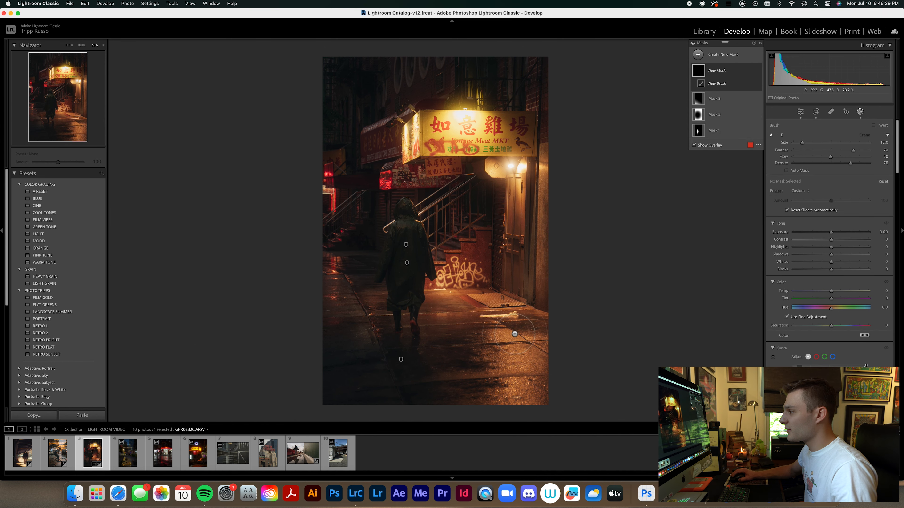
mouse_move(530, 329)
left_mouse_down()
mouse_move(503, 341)
mouse_move(490, 394)
mouse_move(605, 393)
mouse_move(547, 360)
mouse_move(538, 329)
mouse_move(509, 305)
mouse_move(460, 298)
mouse_move(479, 315)
left_mouse_up()
left_click_drag(333, 296, 337, 289)
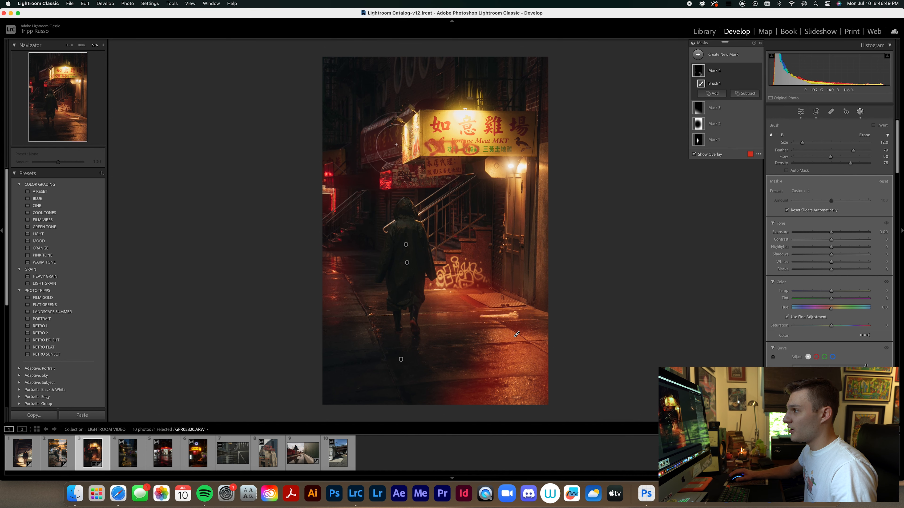
left_click_drag(831, 232, 847, 229)
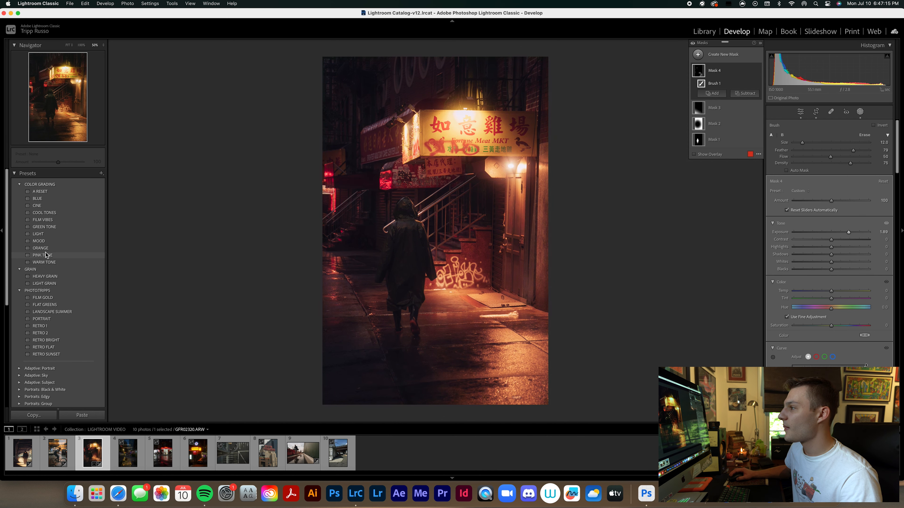
Apply the COOL TONES preset and warm the photo's temperature to 9,574.
left_click(44, 212)
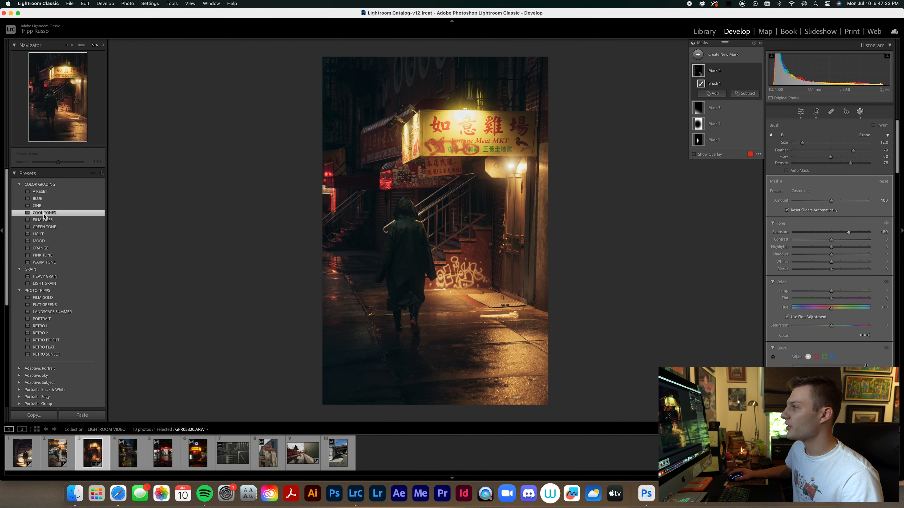
left_click(860, 112)
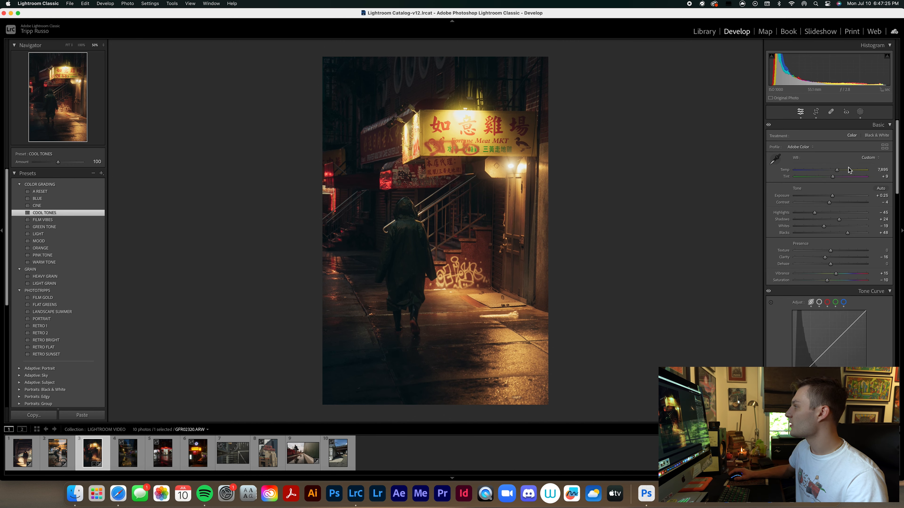
left_click_drag(837, 170, 844, 170)
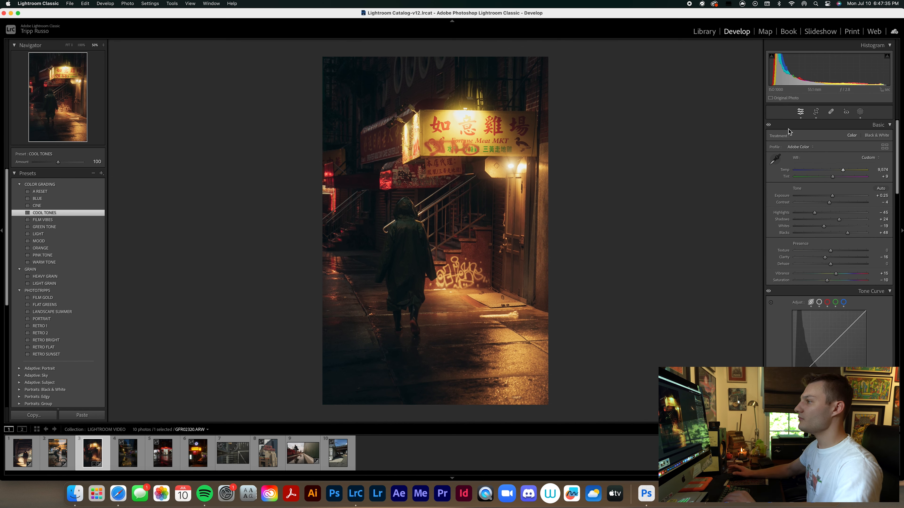
Paint a brush mask over the illuminated shop sign with exposure -1.83, contrast 20 and whites 35.
left_click(859, 113)
left_click(720, 54)
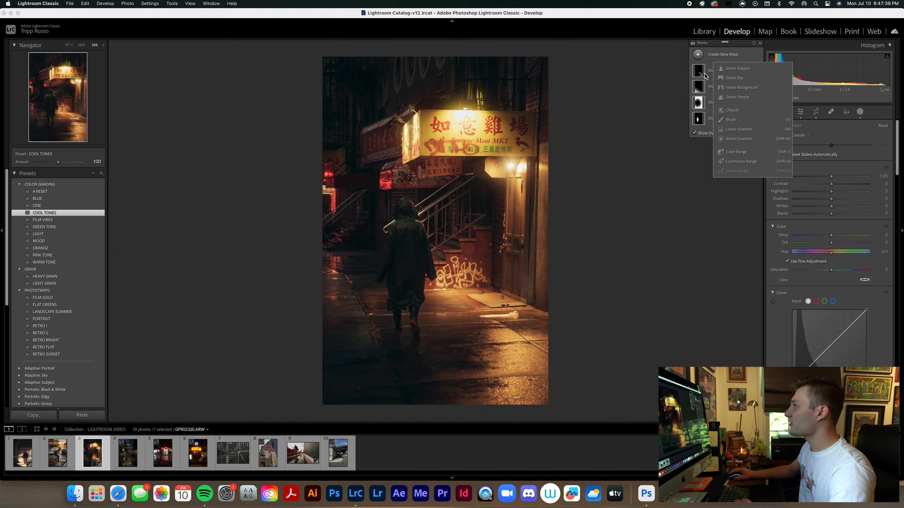
left_click(731, 119)
mouse_move(486, 133)
left_mouse_down()
mouse_move(518, 132)
mouse_move(406, 135)
mouse_move(430, 140)
left_mouse_up()
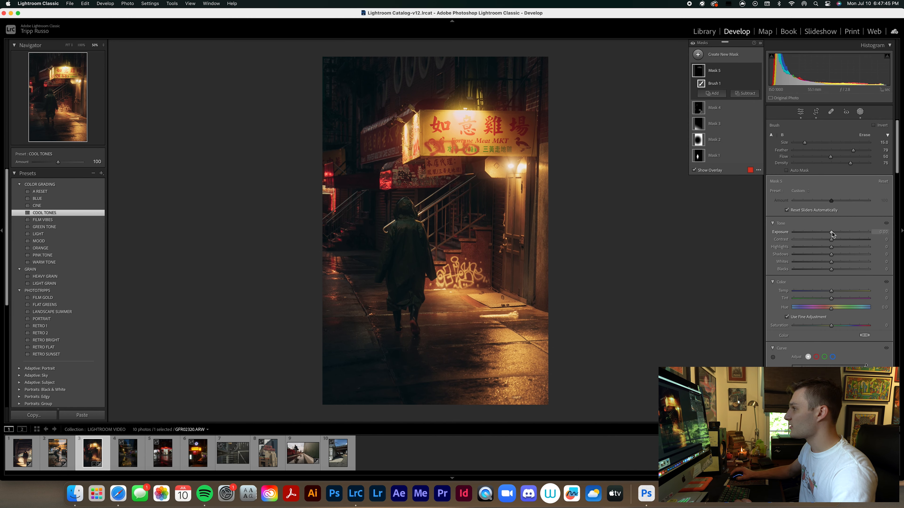
left_click_drag(831, 234, 814, 233)
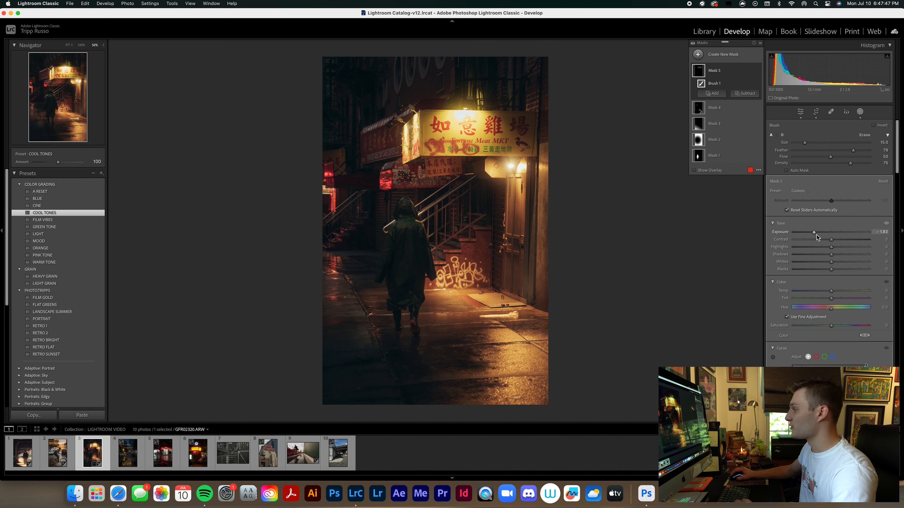
left_click_drag(831, 239, 848, 263)
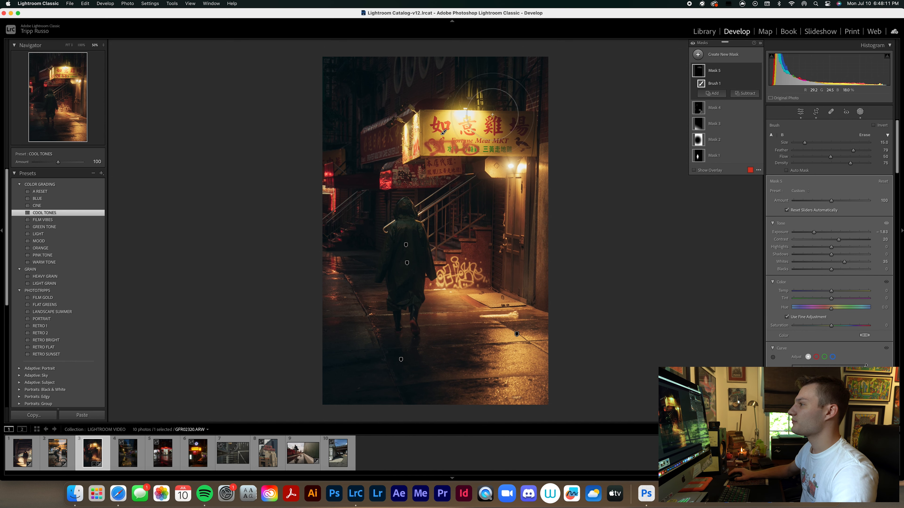
Darken the top of the photo with a linear gradient mask at an exposure of -0.57 and finish masking.
left_click(699, 55)
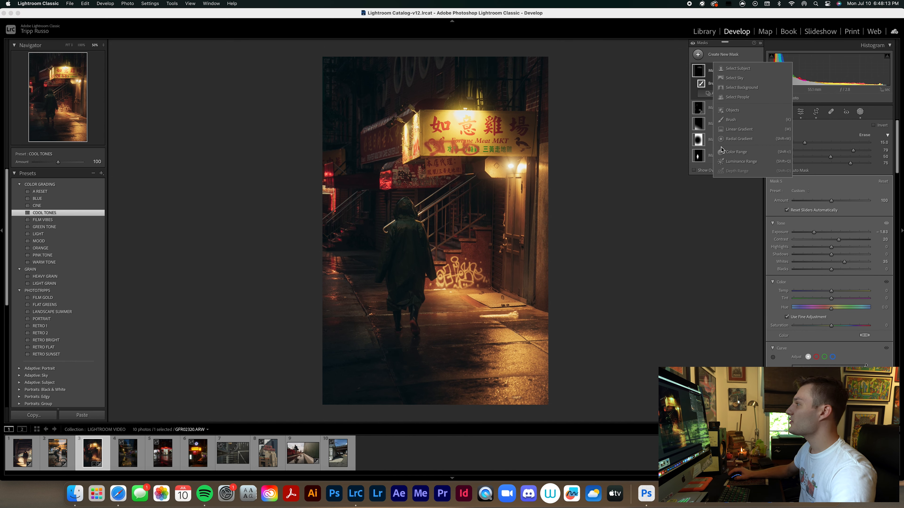
left_click(739, 129)
left_click_drag(428, 51, 441, 123)
left_click_drag(831, 188, 824, 187)
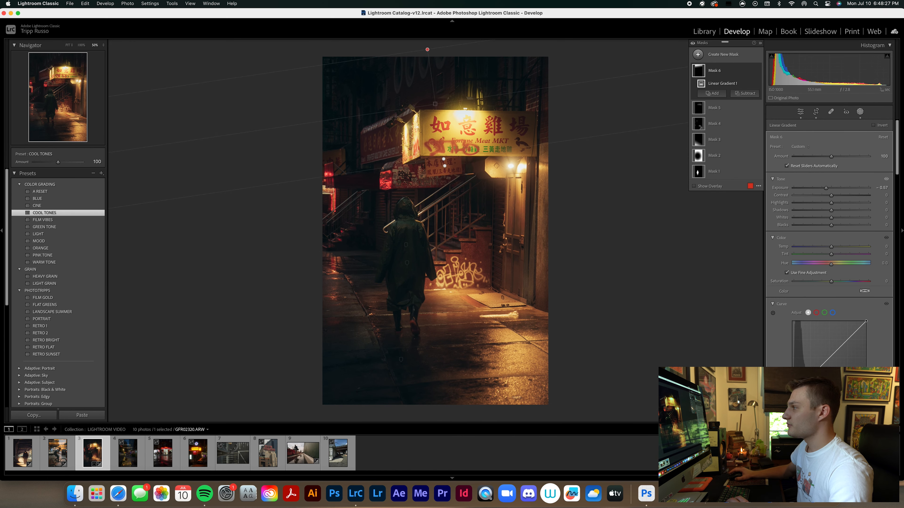
left_click(861, 112)
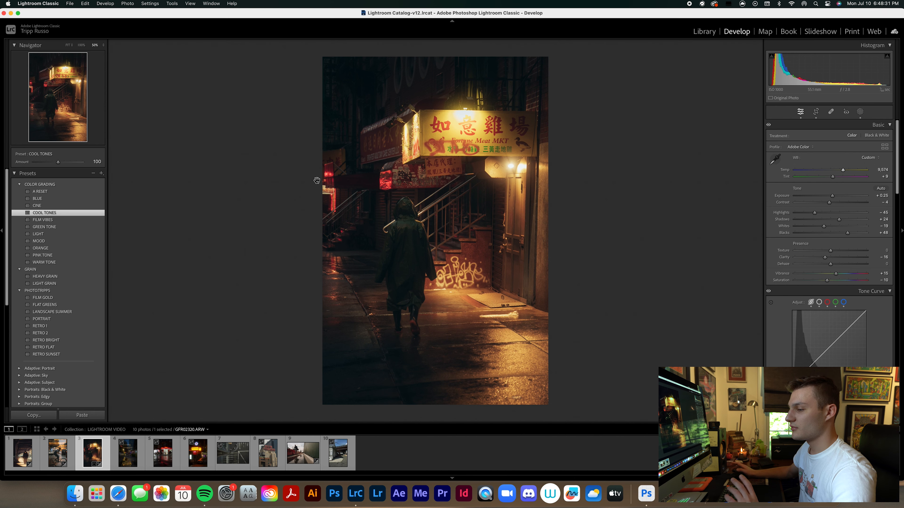
Open the fourth photo, GFR02369.ARW, and straighten it to an angle of about 0.4°.
left_click(127, 461)
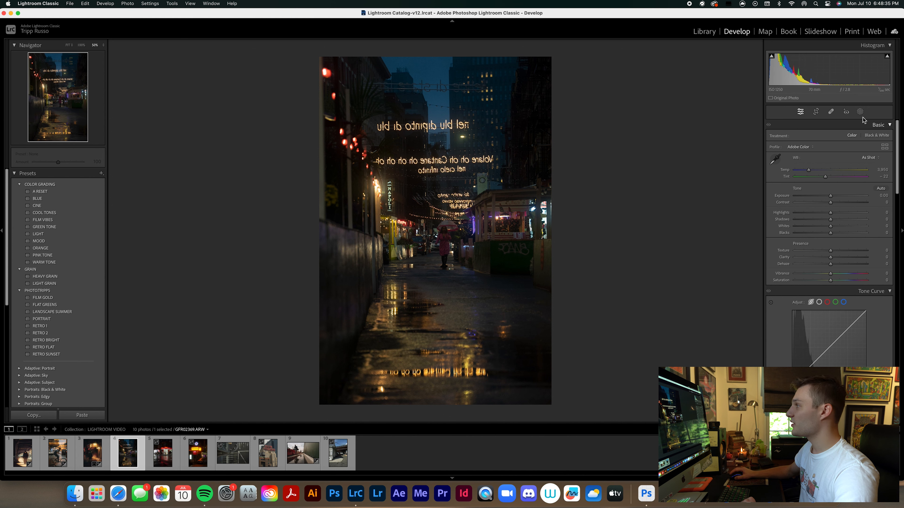
left_click(816, 113)
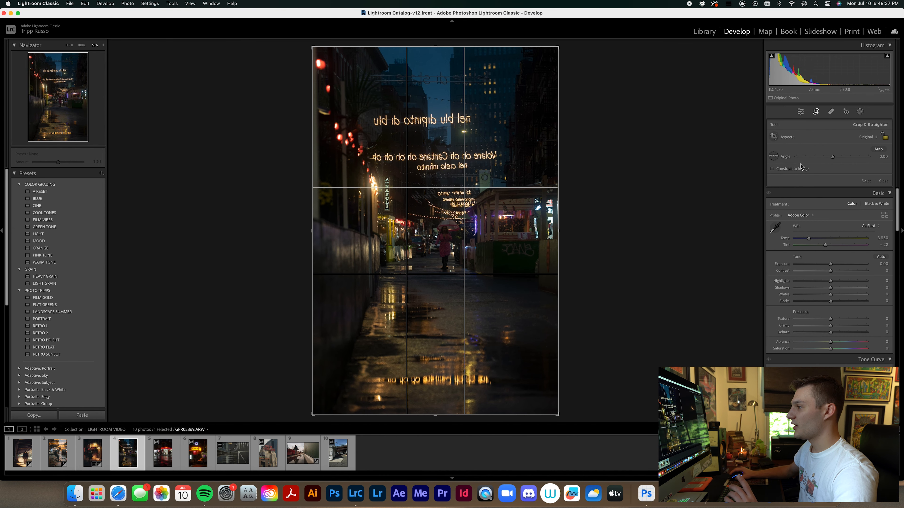
left_click(878, 149)
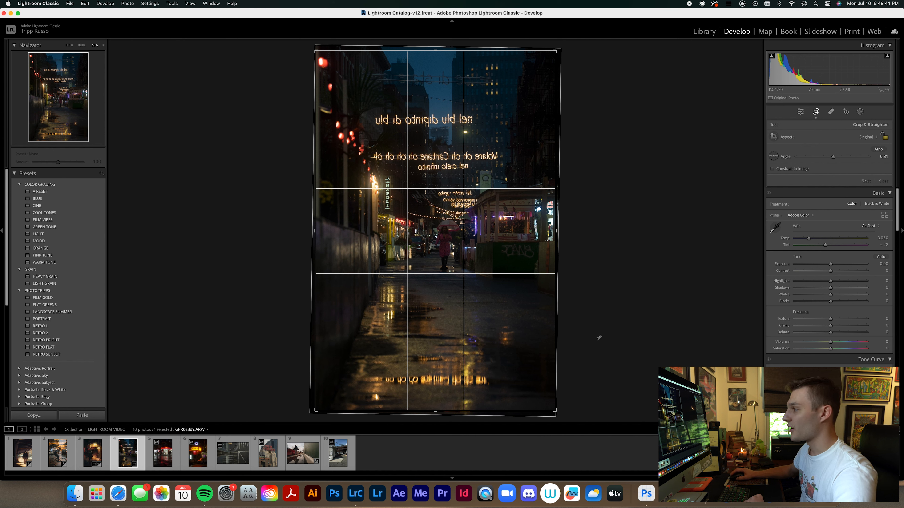
left_click_drag(599, 339, 597, 339)
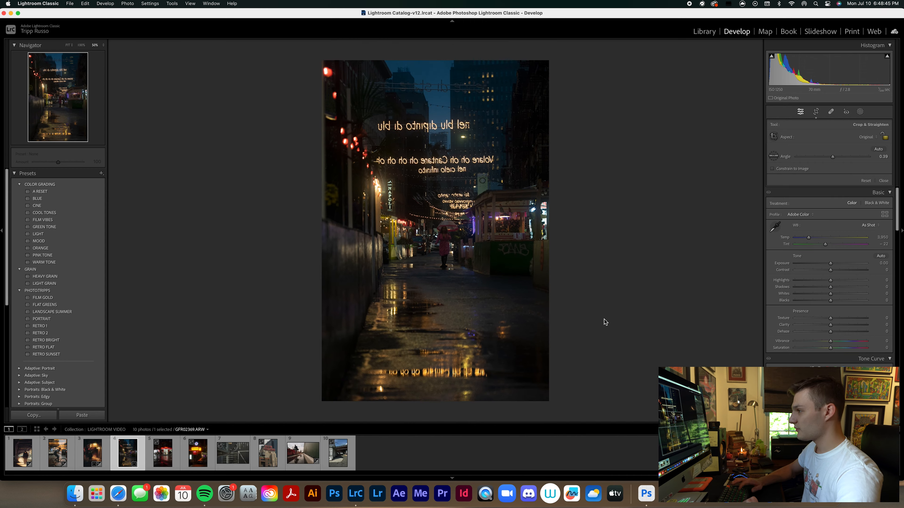
key("Return")
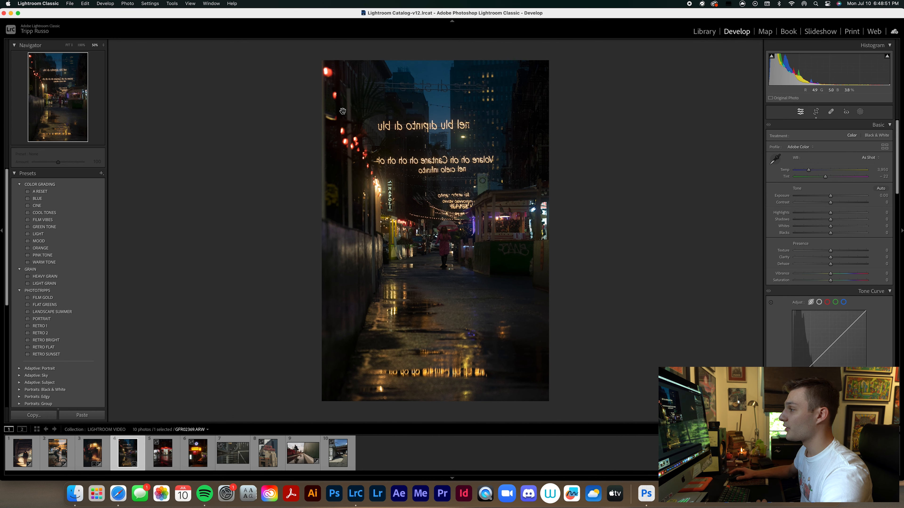
Crop a thin strip off the left edge of the night street photo.
left_click(818, 112)
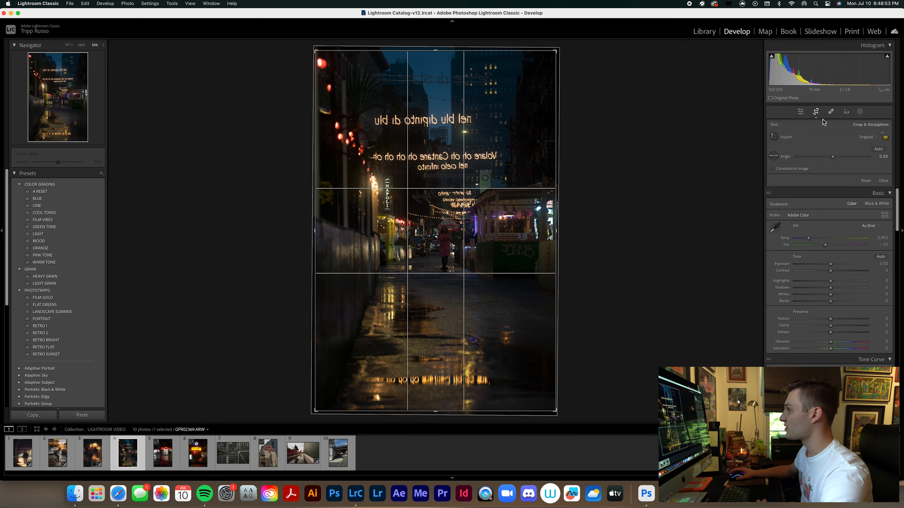
left_click_drag(315, 232, 318, 232)
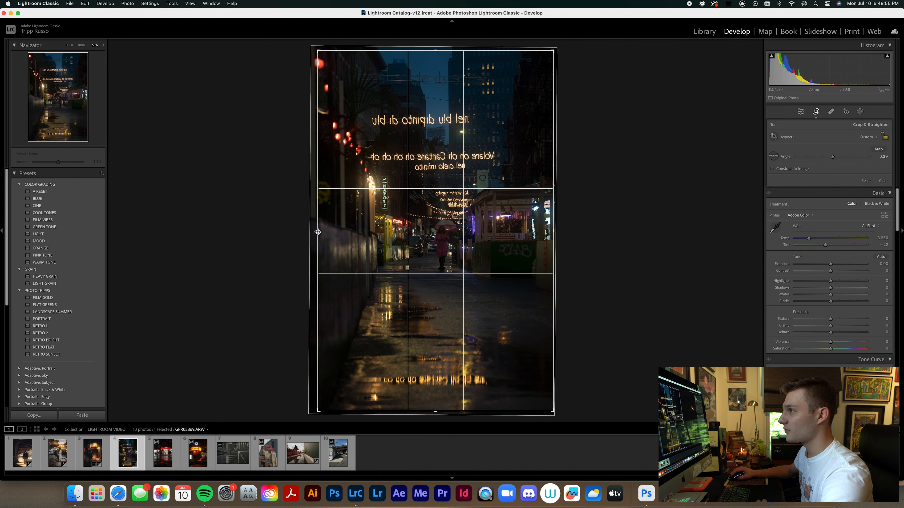
key("Return")
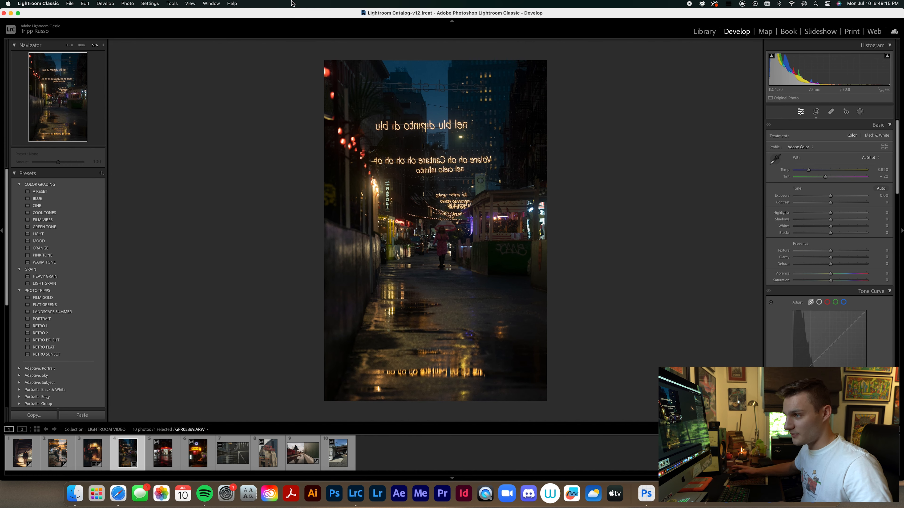
Apply the RETRO 2 preset and set exposure to +0.40, highlights to -37 and shadows to +32.
left_click(55, 334)
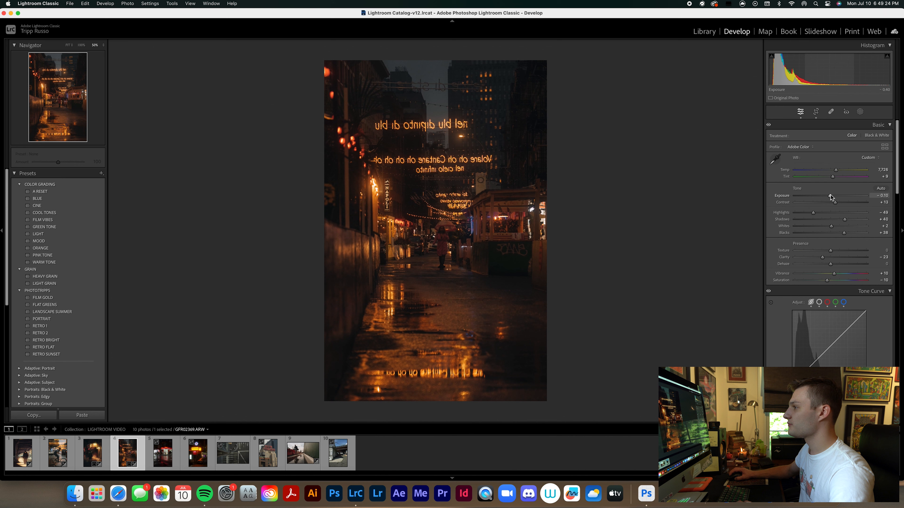
left_click_drag(833, 196, 835, 197)
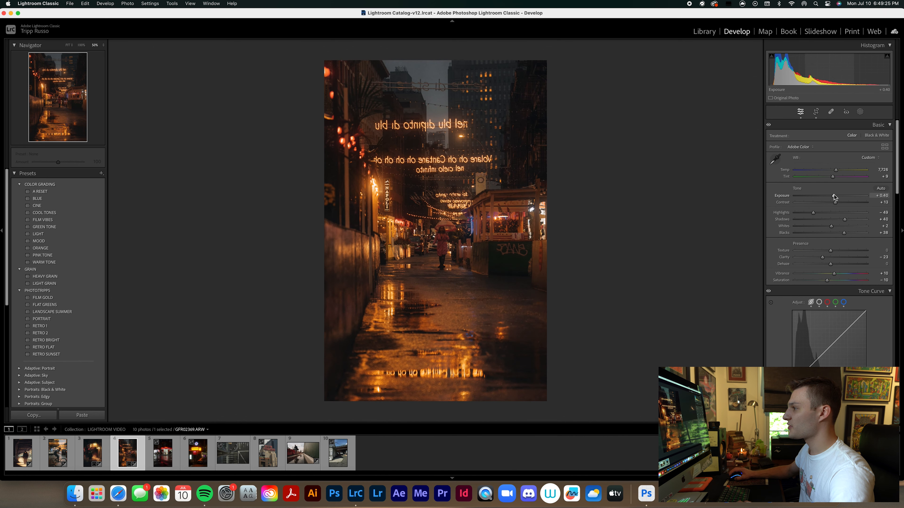
left_click(859, 112)
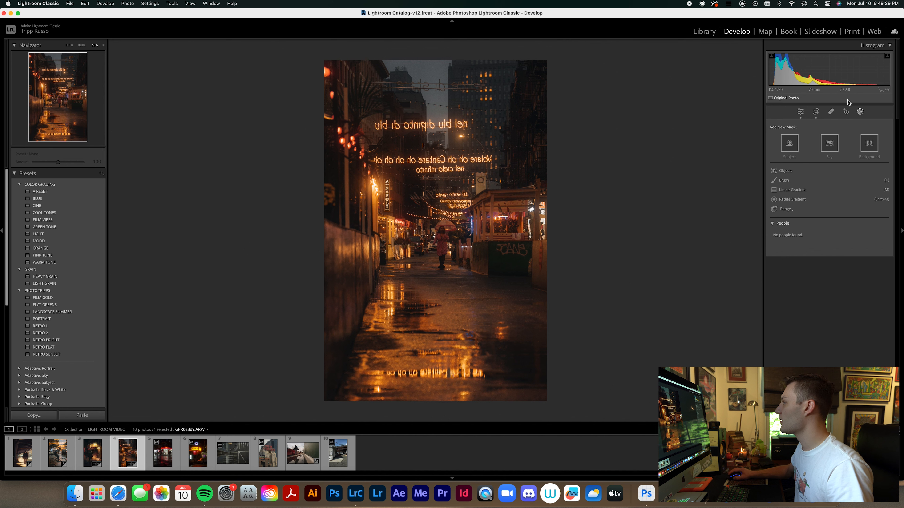
left_click(859, 111)
left_click_drag(813, 213, 816, 213)
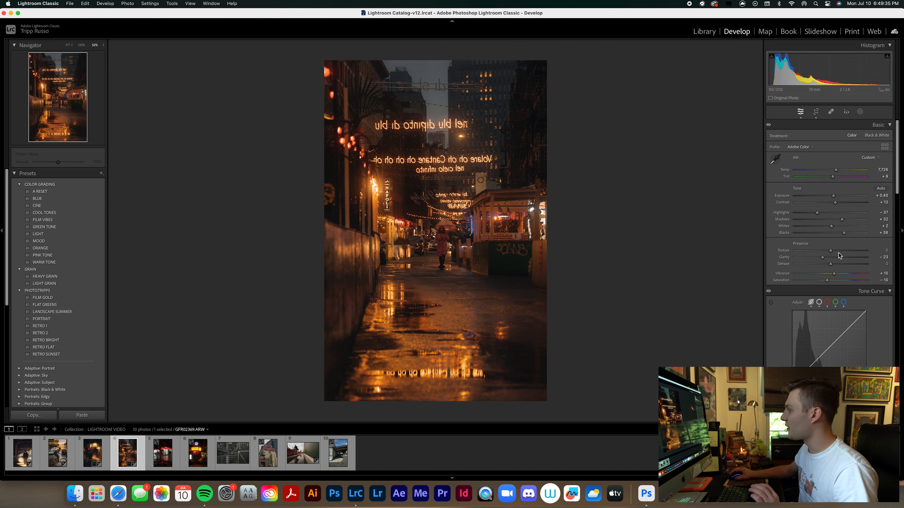
scroll(829, 264, "down", 3)
scroll(818, 269, "up", 3)
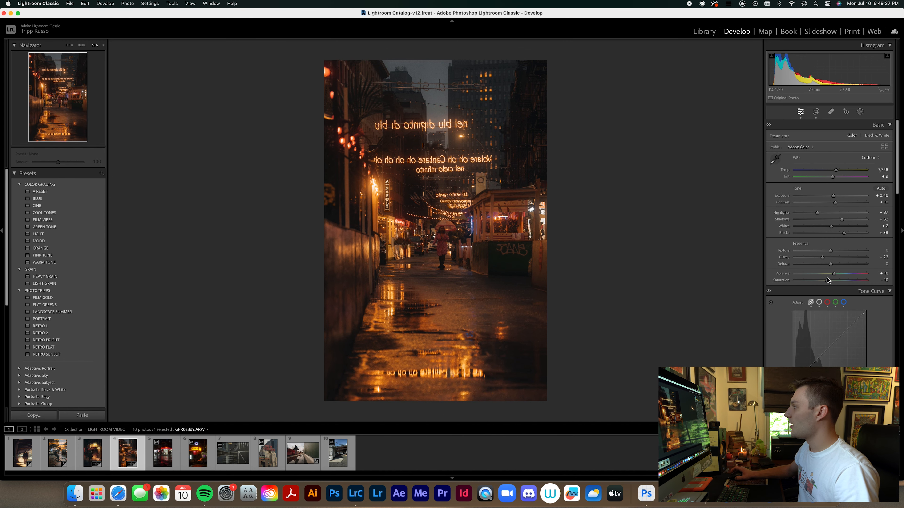
Paint a brush mask over the reflections on the wet pavement and raise its exposure to 1.41.
left_click(860, 111)
left_click(784, 180)
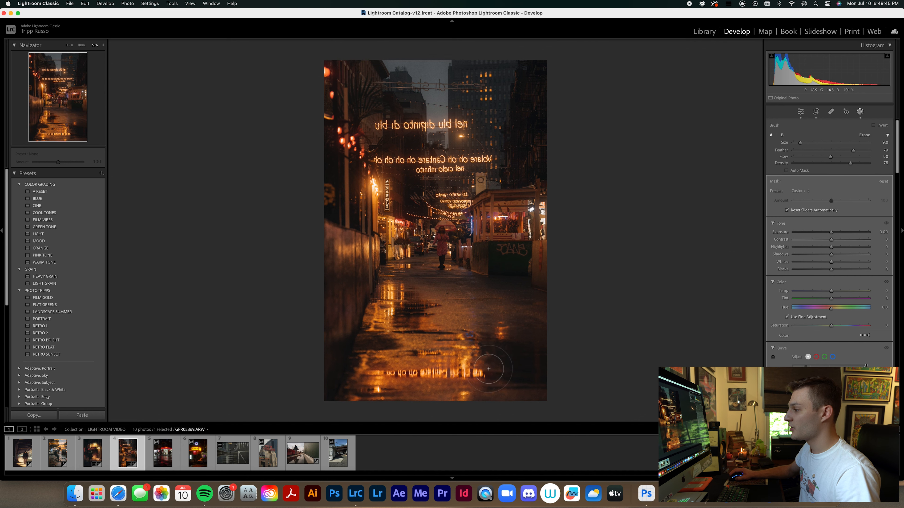
mouse_move(483, 346)
left_mouse_down()
mouse_move(423, 353)
mouse_move(419, 328)
mouse_move(405, 336)
mouse_move(439, 337)
mouse_move(381, 322)
mouse_move(419, 308)
left_mouse_up()
mouse_move(413, 306)
left_mouse_down()
mouse_move(394, 291)
mouse_move(393, 313)
left_mouse_up()
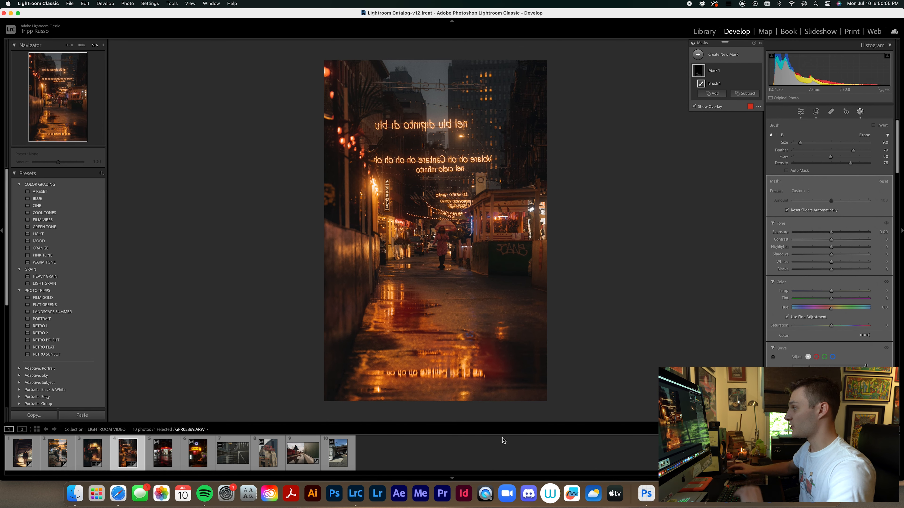
left_click_drag(831, 233, 844, 233)
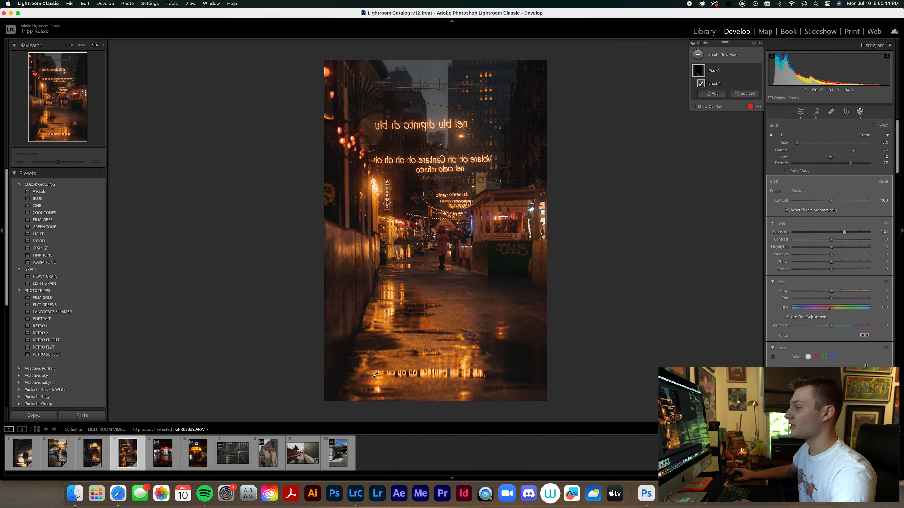
Add a radial gradient mask around the woman with the umbrella and the market stand, and raise its exposure to 0.44.
left_click(698, 55)
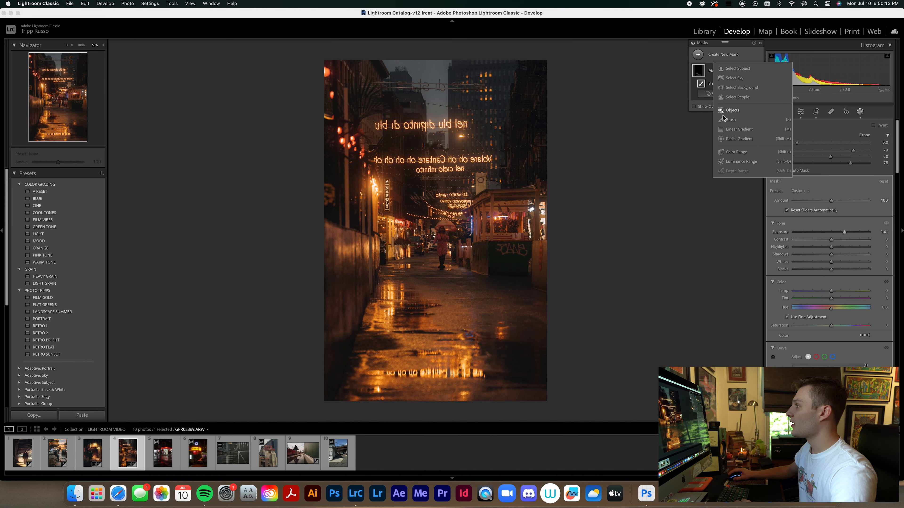
left_click(739, 142)
left_click_drag(445, 242, 527, 317)
left_click_drag(431, 218, 444, 239)
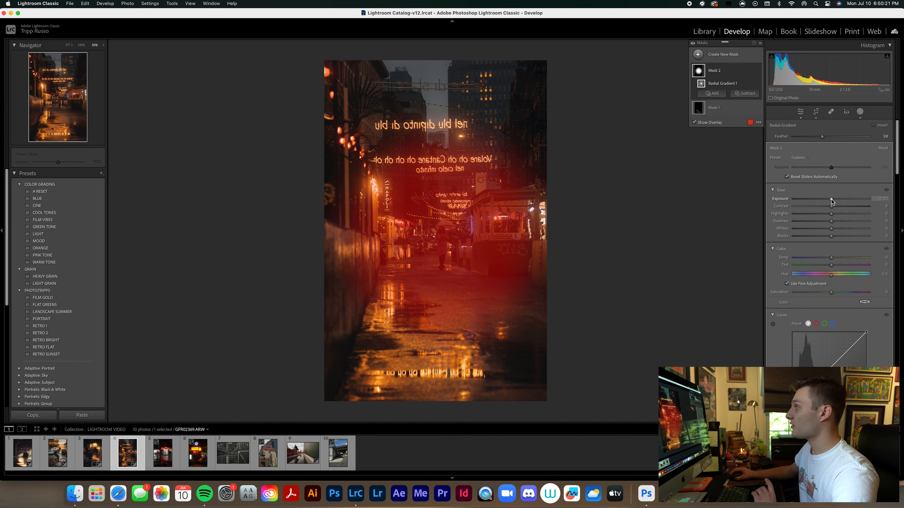
left_click_drag(832, 200, 835, 200)
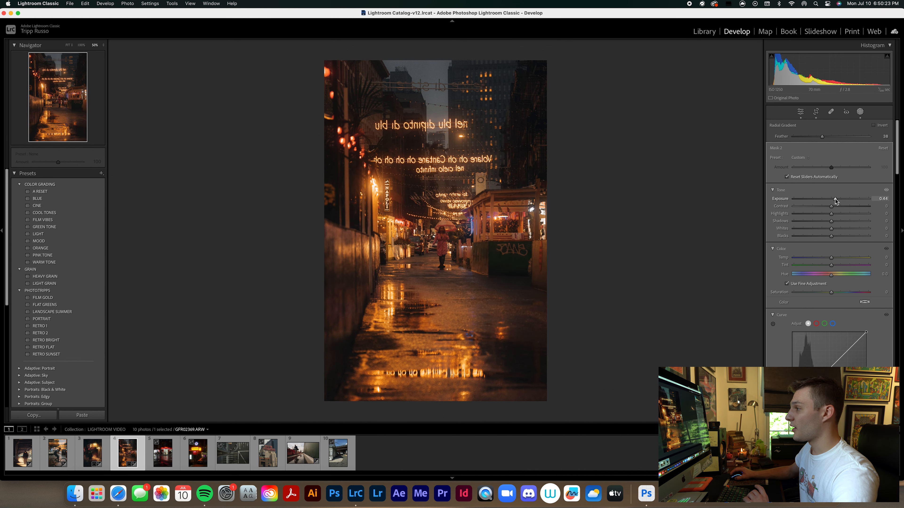
Add a larger radial gradient mask centred on the woman, invert it, and lower its exposure to -0.88.
left_click(699, 57)
left_click(733, 142)
left_click_drag(428, 183, 571, 335)
left_click_drag(429, 184, 442, 234)
right_click(443, 236)
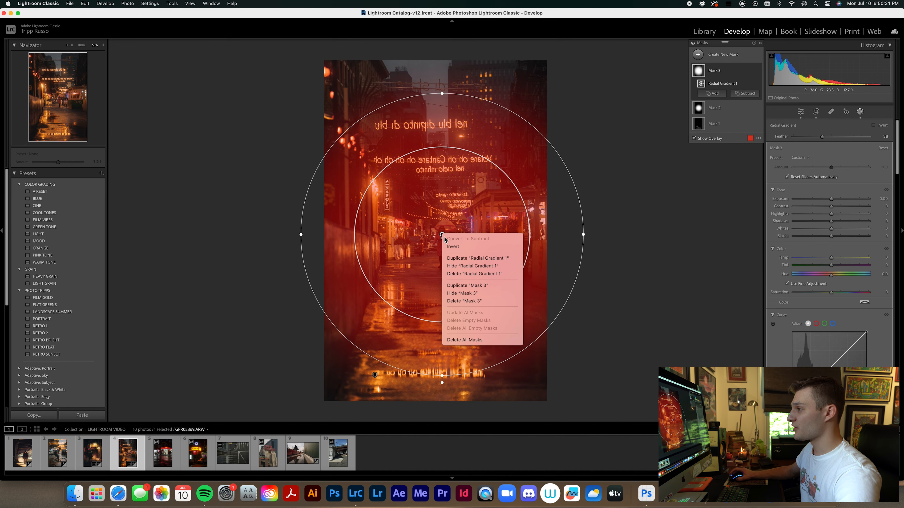
left_click(458, 245)
left_click_drag(832, 201, 820, 205)
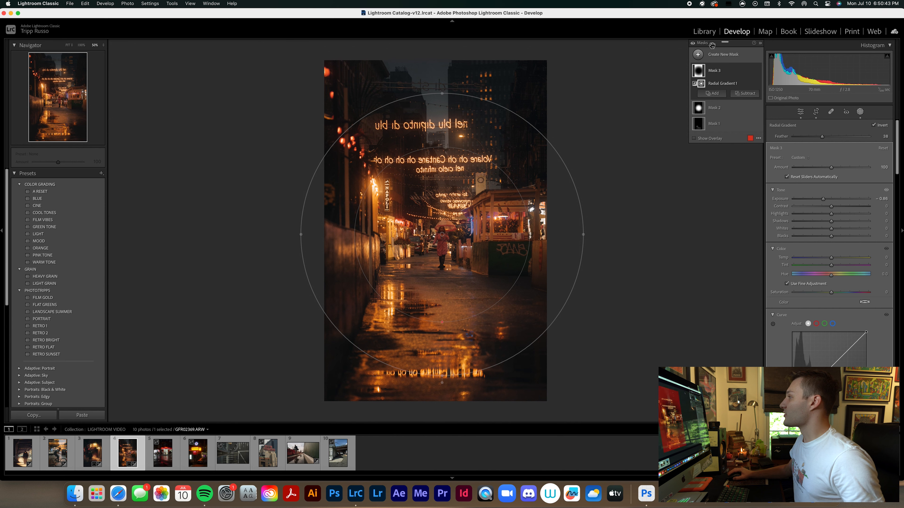
Paint a brush mask over the stand lights, street lights and hanging neon lettering, raise its exposure to 0.99, and close masking.
left_click(701, 59)
left_click(731, 120)
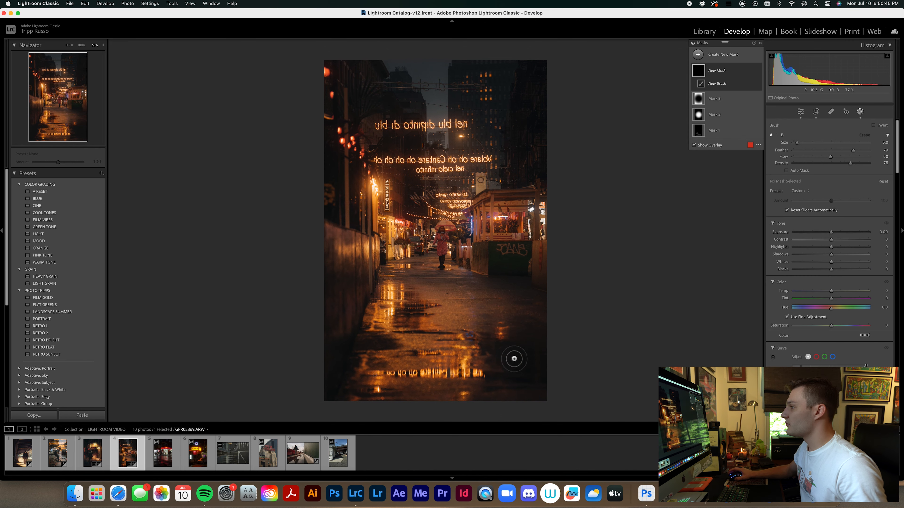
mouse_move(543, 220)
left_mouse_down()
mouse_move(516, 237)
mouse_move(509, 227)
mouse_move(542, 214)
left_mouse_up()
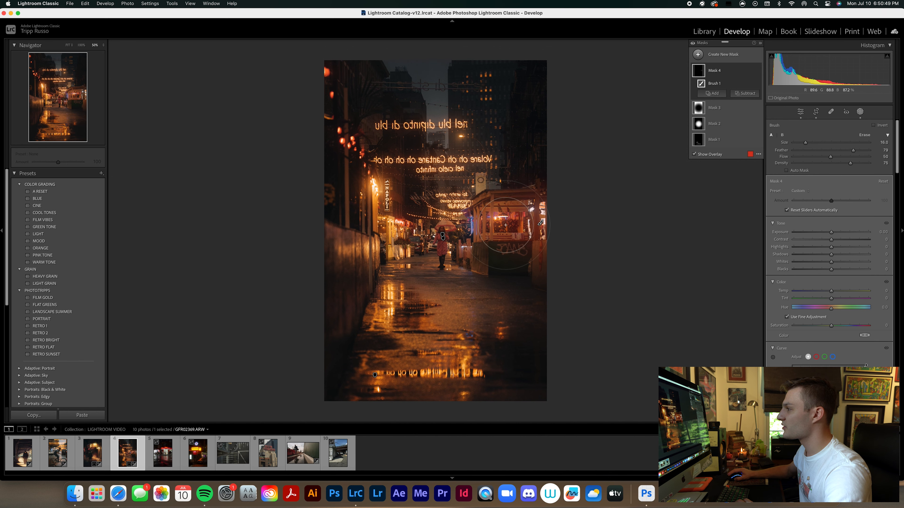
left_click_drag(384, 212, 388, 218)
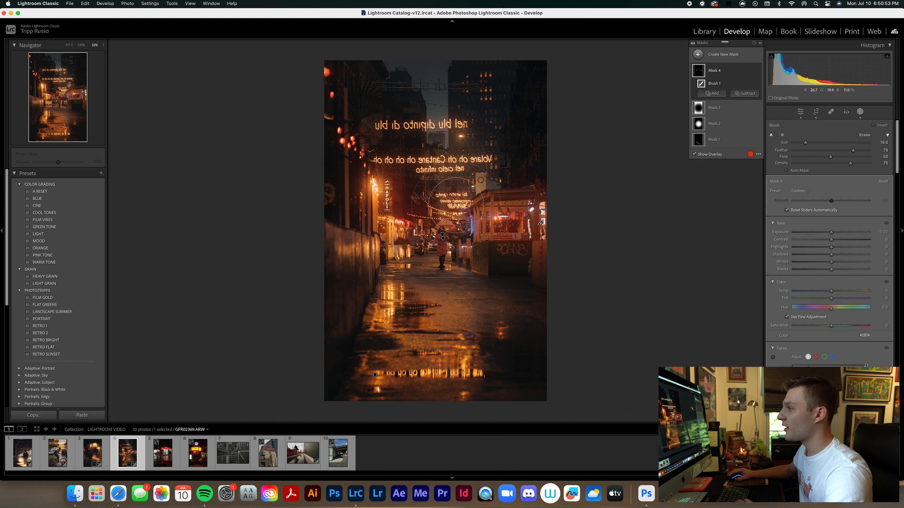
scroll(373, 163, "down", 4)
left_click_drag(381, 158, 475, 169)
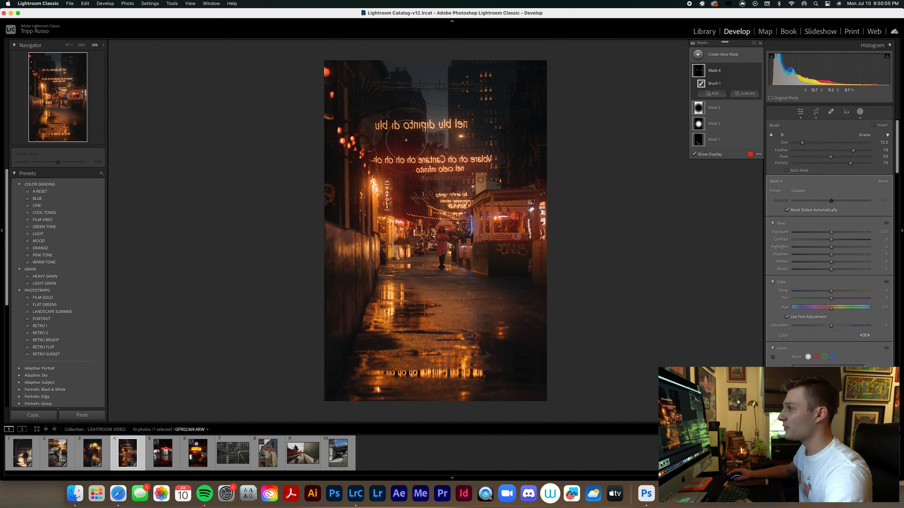
left_click_drag(384, 126, 466, 129)
left_click_drag(821, 234, 840, 230)
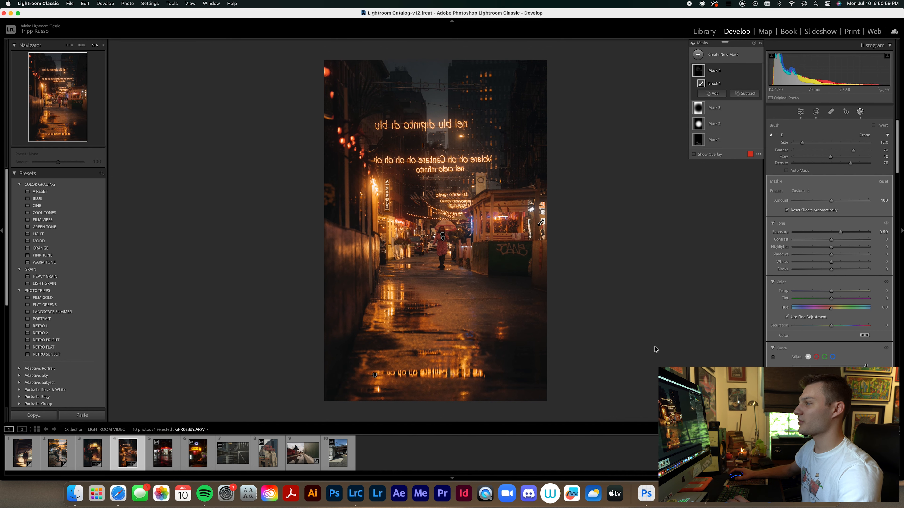
left_click(860, 112)
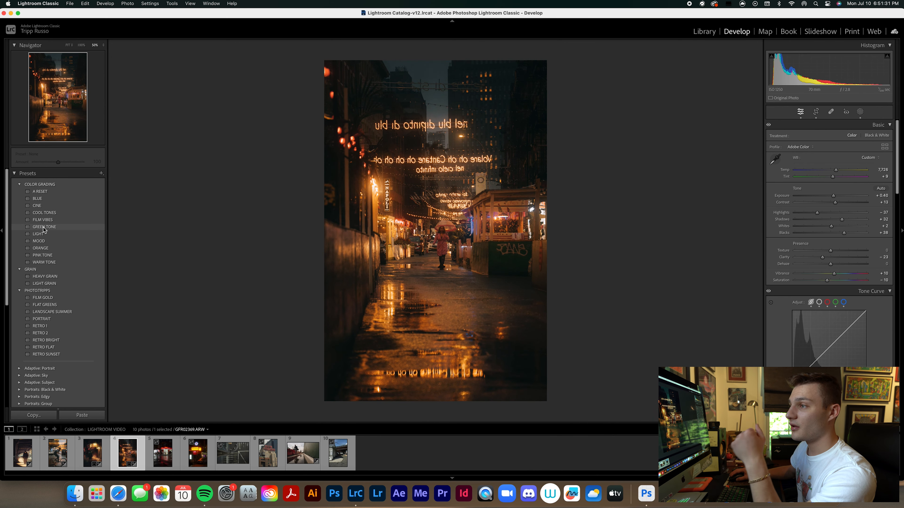
Apply the ORANGE color grading preset to the night street photo and set its amount to 141.
left_click(49, 249)
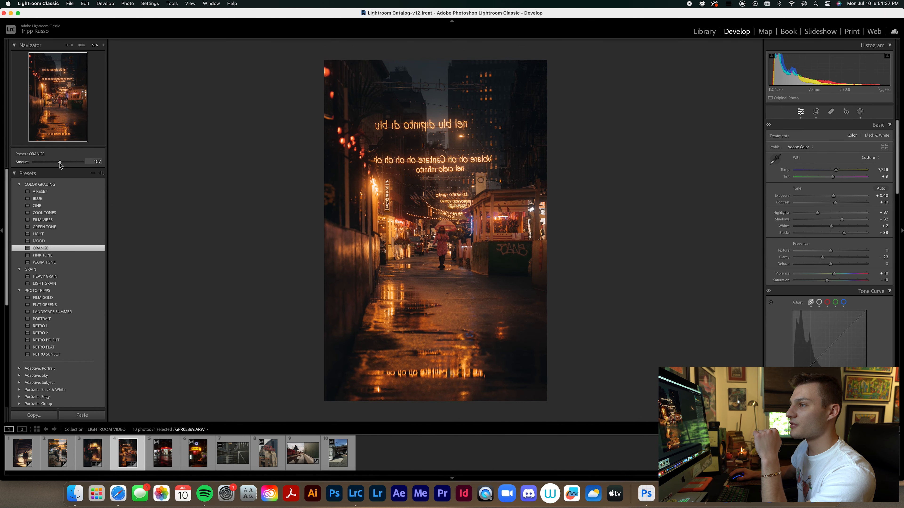
left_click_drag(67, 165, 68, 164)
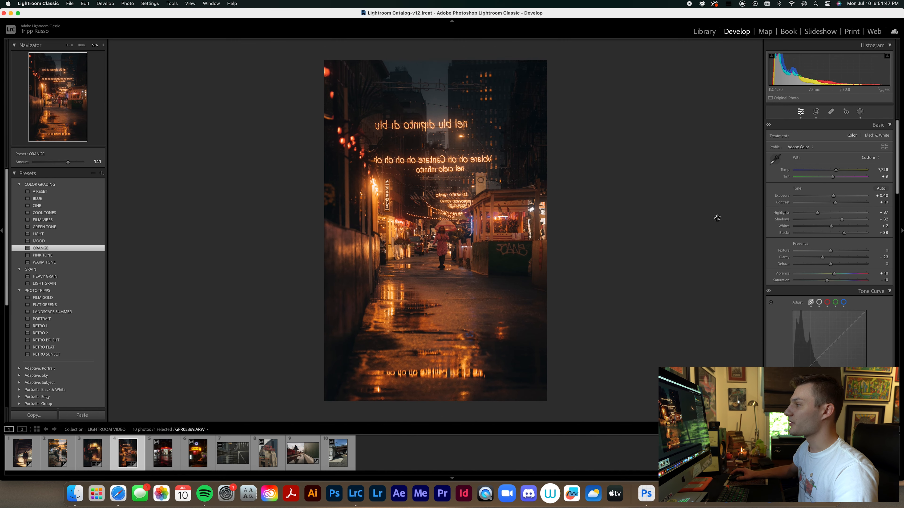
Inspect the edited photo at 100%, checking the neon lettering, the woman and the wet pavement.
key("super+equal")
key("super+equal")
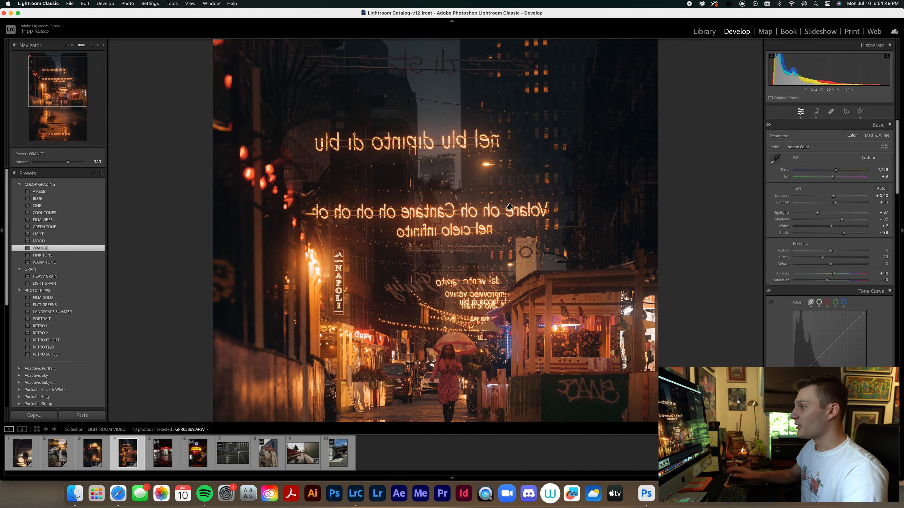
left_click_drag(507, 207, 438, 95)
left_click_drag(470, 281, 430, 217)
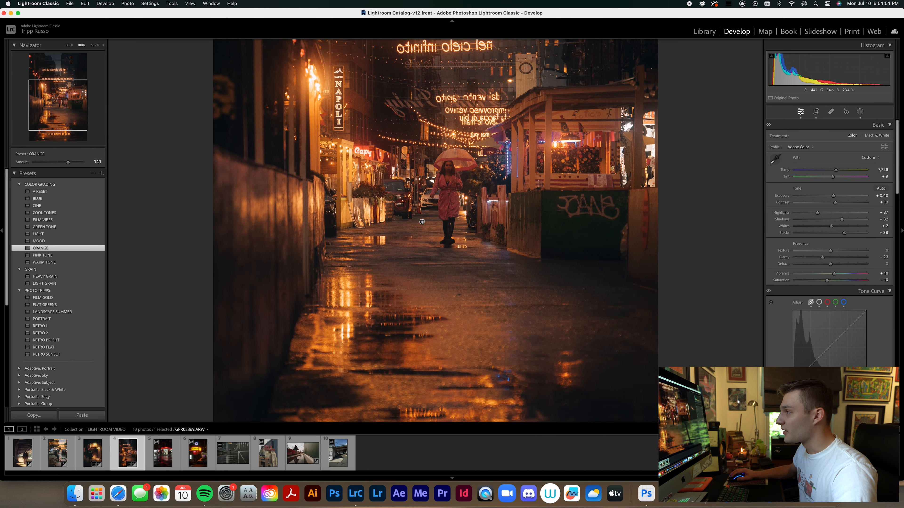
left_click_drag(505, 229, 487, 310)
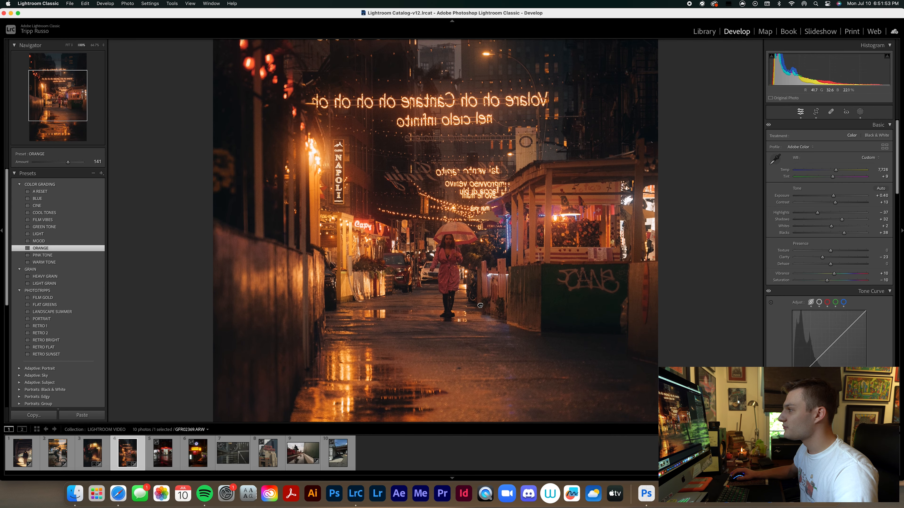
mouse_move(526, 210)
left_mouse_down()
mouse_move(531, 362)
mouse_move(528, 226)
left_mouse_up()
left_click(529, 226)
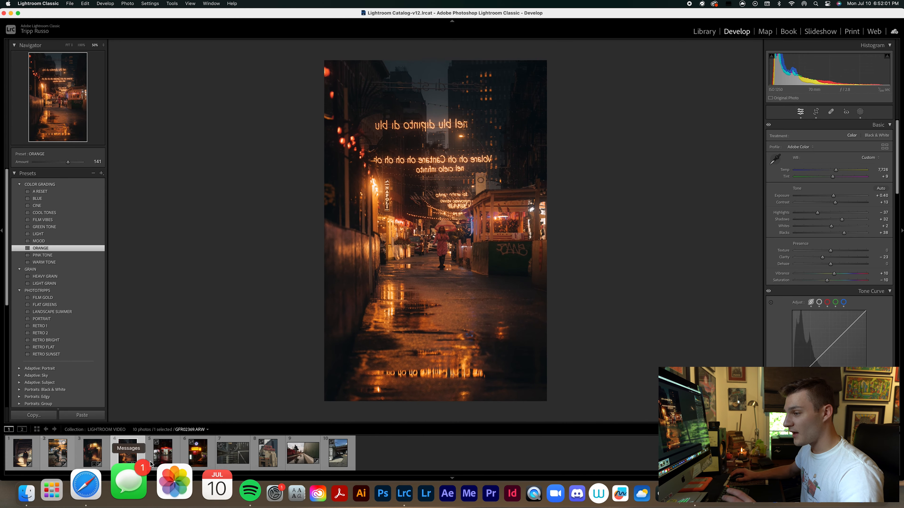
Open the fifth photo, GFR02377.ARW, apply the RETRO 1 preset, and set exposure to +0.30 and contrast to +9.
left_click(159, 459)
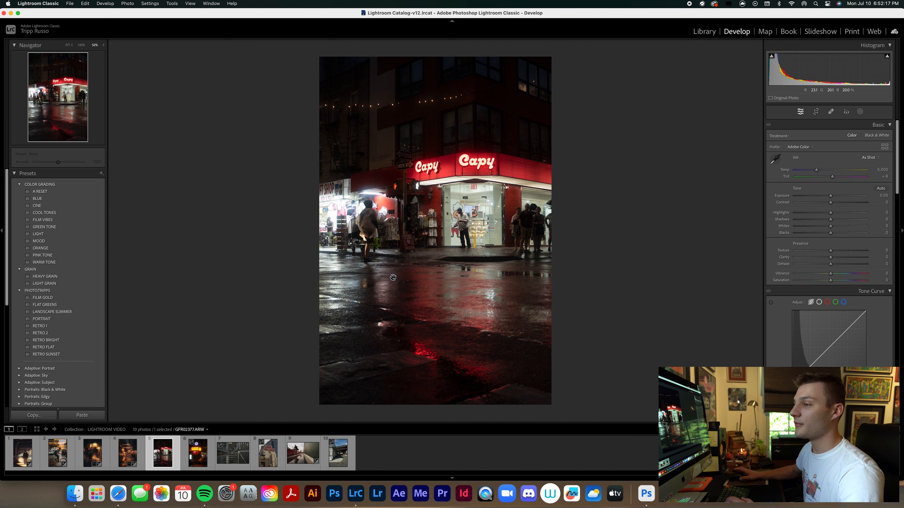
left_click(39, 327)
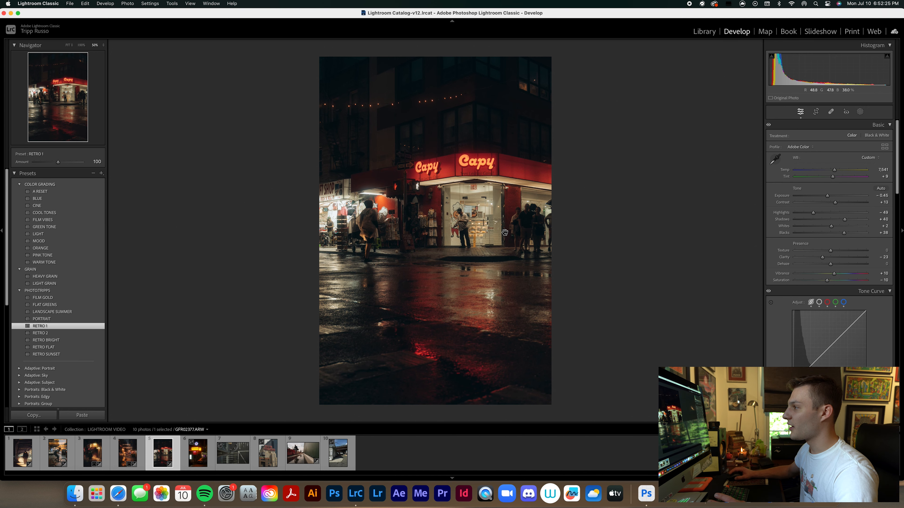
left_click_drag(827, 197, 832, 197)
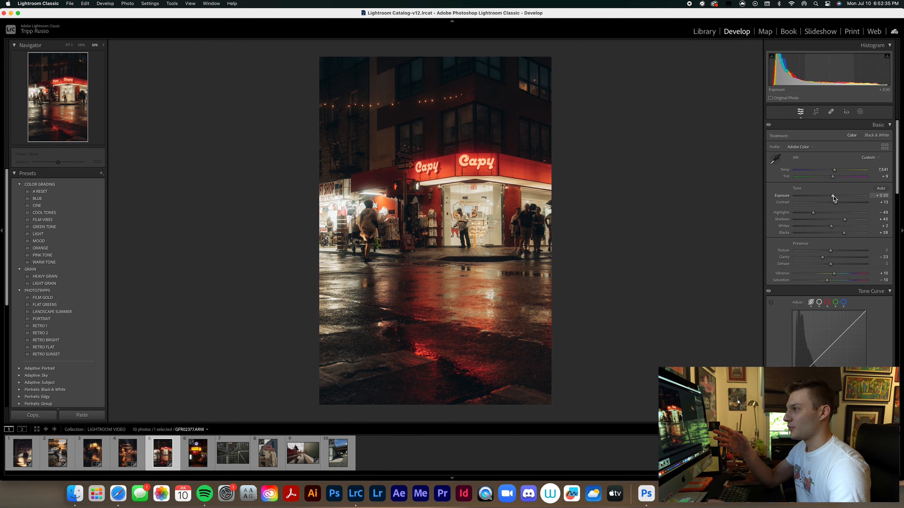
left_click_drag(835, 203, 834, 203)
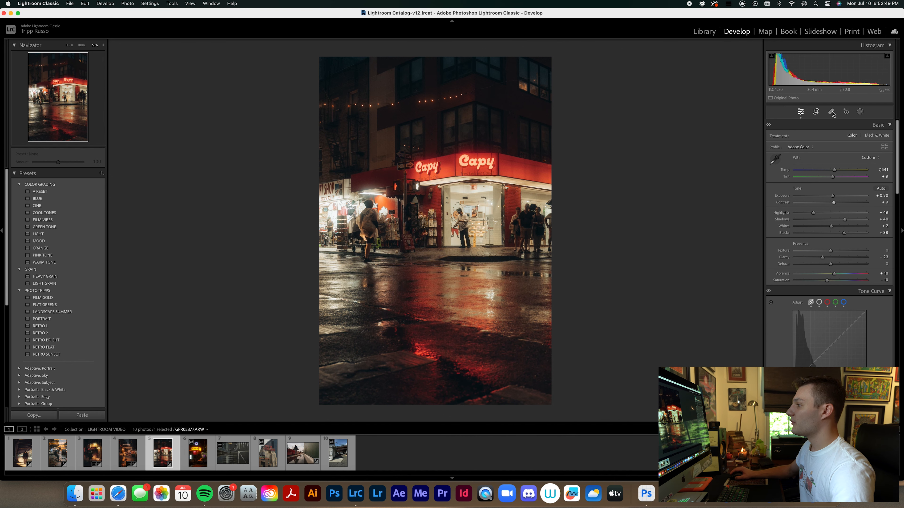
Add a wide oval radial gradient mask over the lit Capy storefront and raise its exposure to 0.37.
left_click(859, 112)
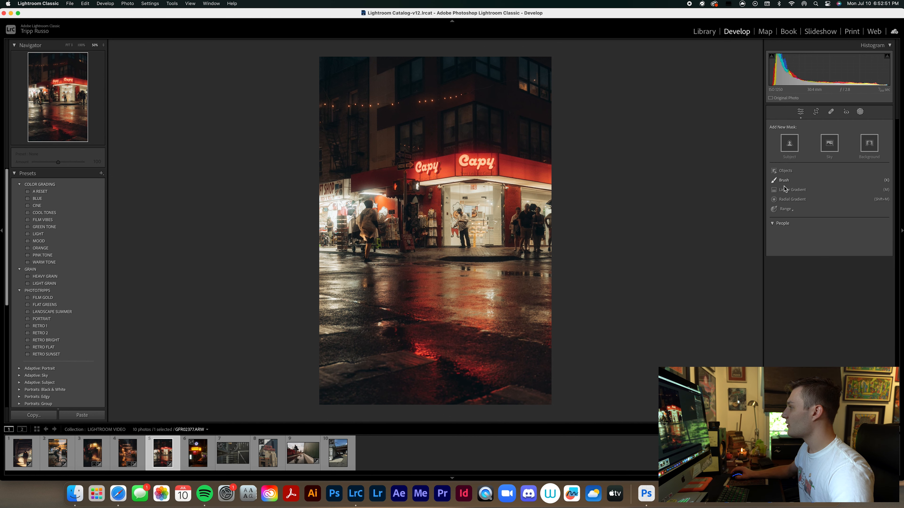
left_click(792, 199)
left_click_drag(448, 190, 436, 224)
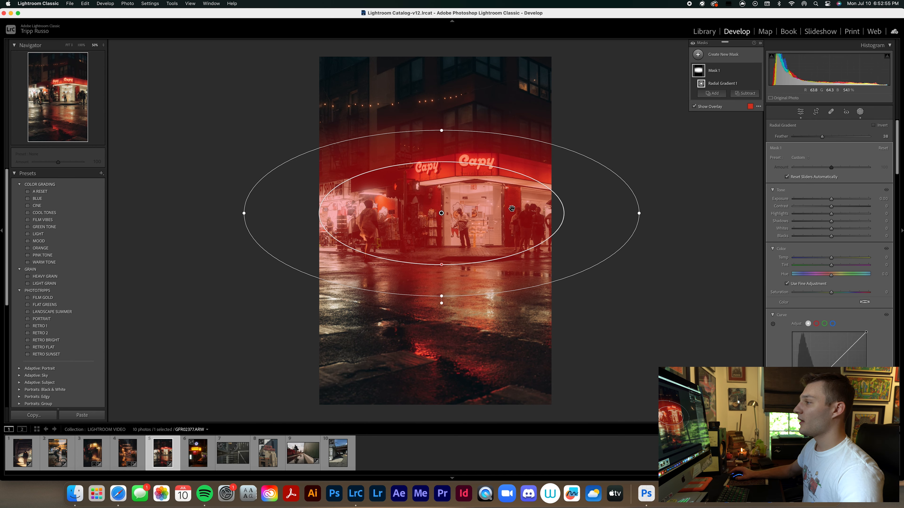
left_click_drag(831, 199, 834, 201)
Add a large radial gradient mask centred on the storefront, invert it, and lower its exposure to -0.59.
left_click(707, 55)
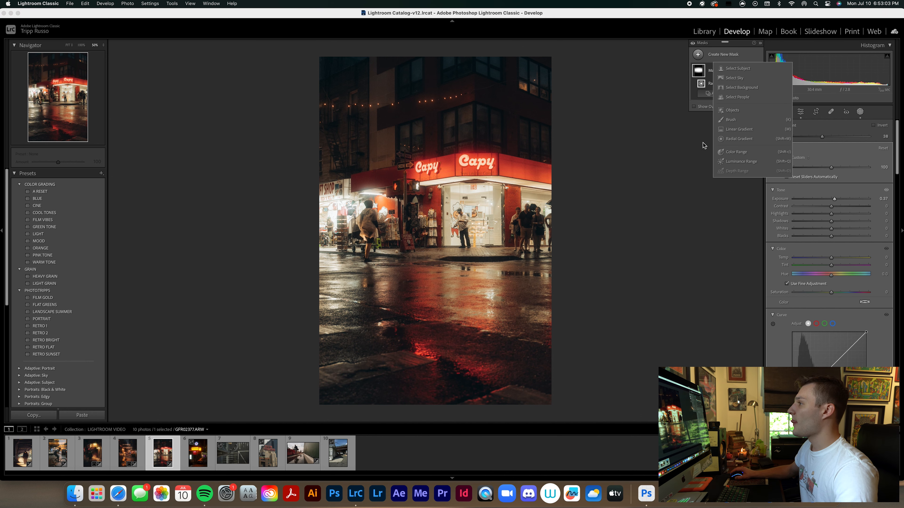
left_click(727, 139)
left_click_drag(419, 157, 539, 265)
left_click_drag(435, 173, 449, 238)
right_click(437, 227)
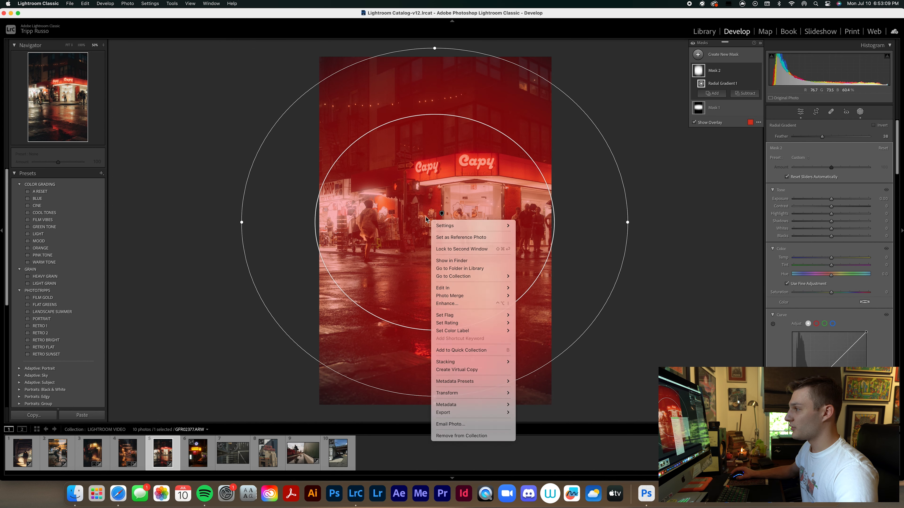
left_click(430, 218)
right_click(431, 218)
left_click(430, 218)
right_click(434, 222)
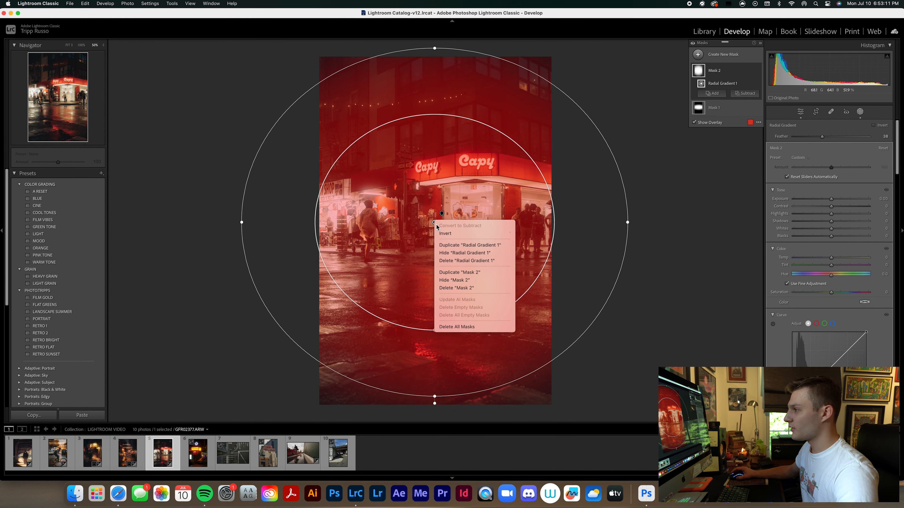
left_click(461, 236)
left_click_drag(831, 199, 824, 200)
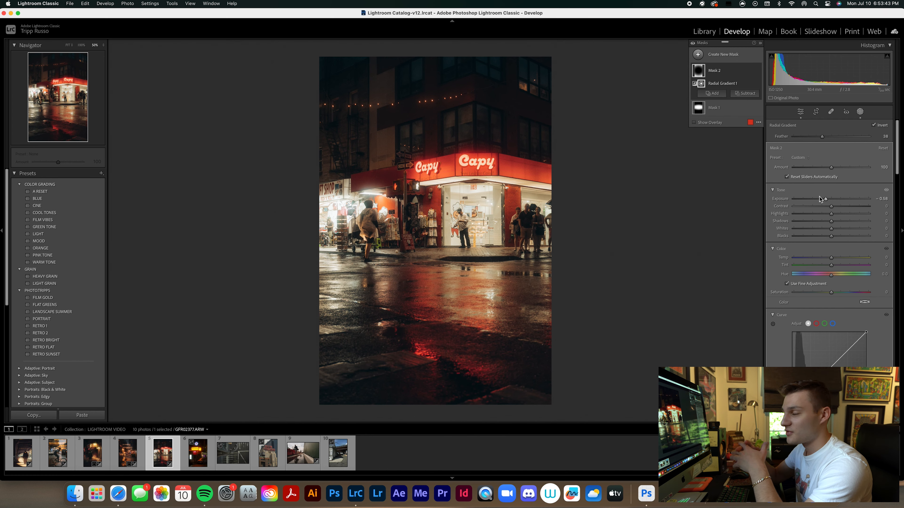
Paint a brush mask over the wet street and red reflections in the foreground and raise its exposure to 2.09.
mouse_move(410, 137)
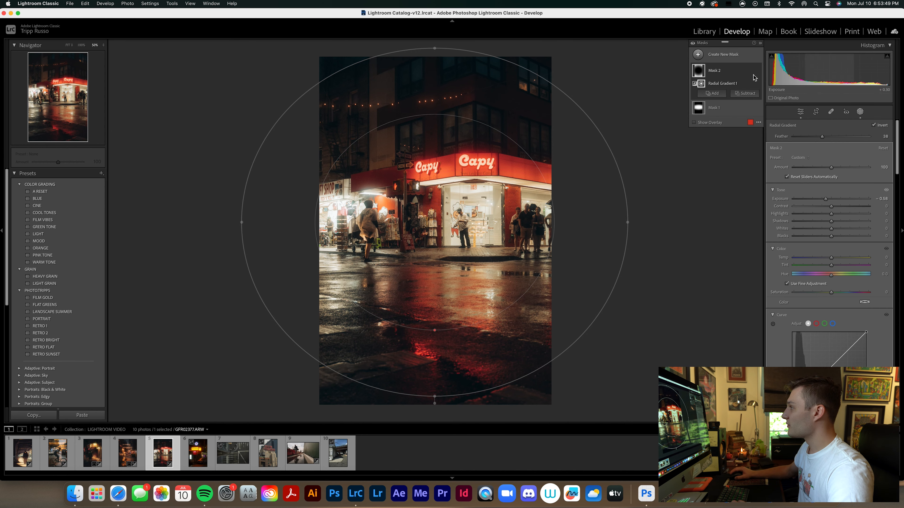
left_click(697, 55)
left_click(733, 130)
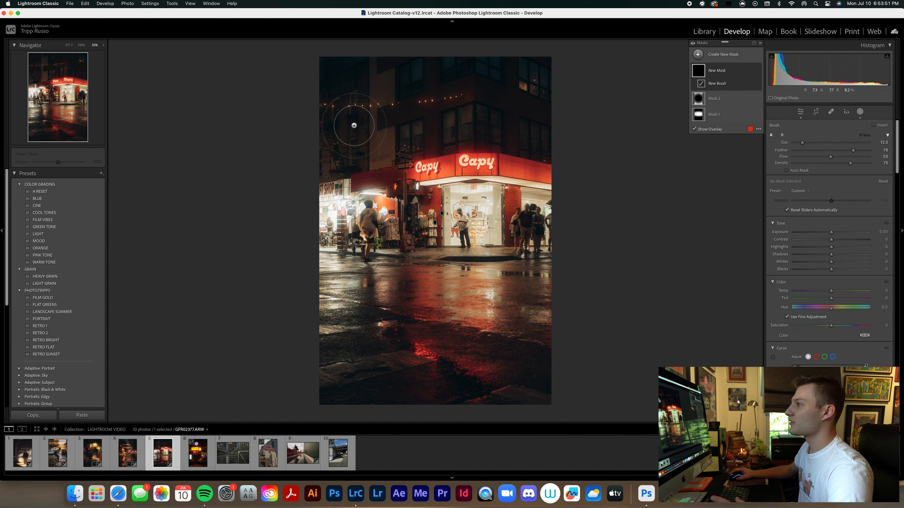
scroll(459, 389, "up", 5)
left_click_drag(426, 356, 432, 378)
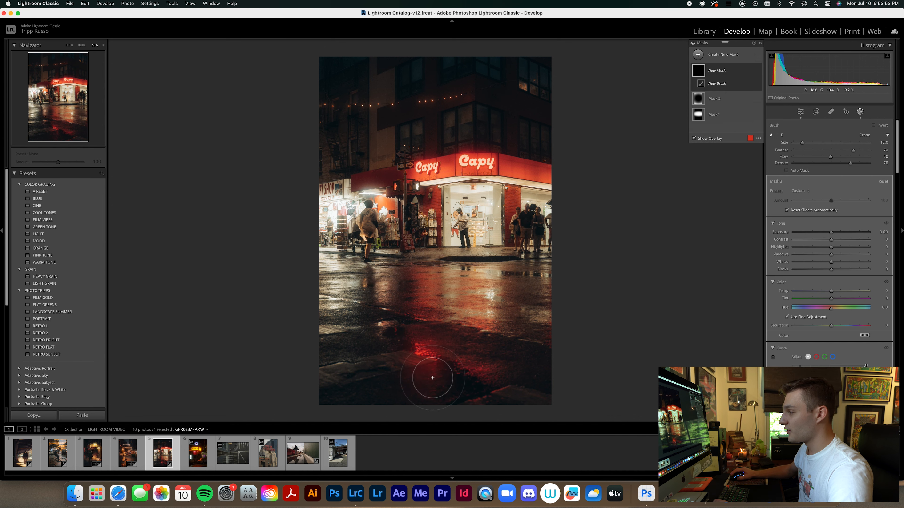
left_click_drag(518, 397, 512, 398)
left_click_drag(397, 361, 331, 378)
scroll(336, 333, "down", 2)
left_click(331, 333)
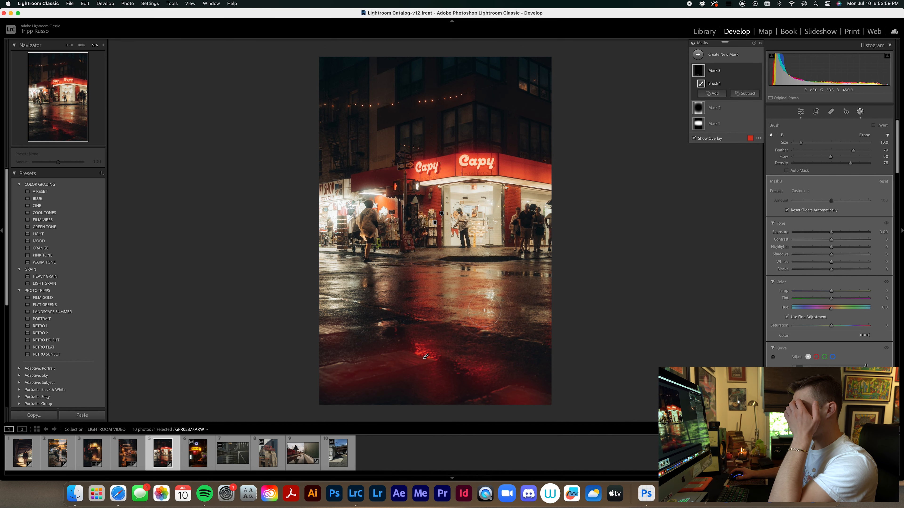
mouse_move(422, 293)
left_mouse_down()
mouse_move(439, 281)
mouse_move(459, 285)
left_mouse_up()
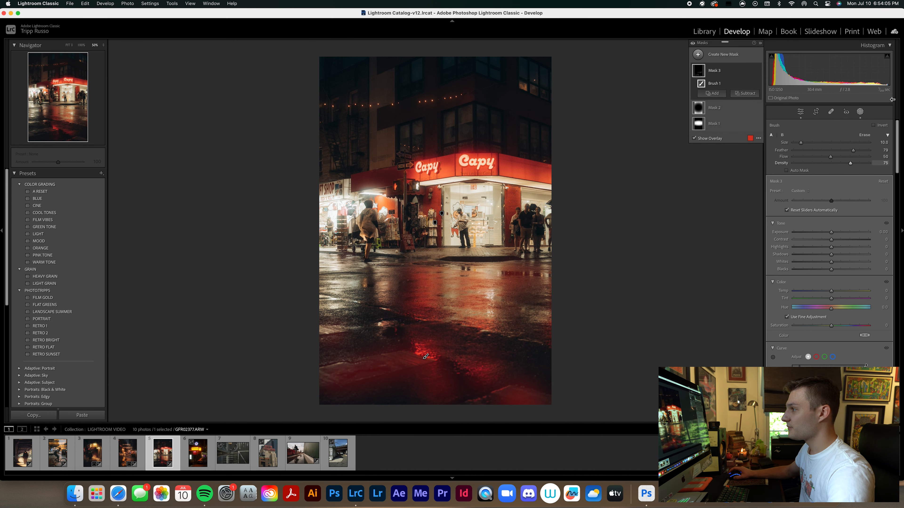
left_click_drag(832, 232, 850, 230)
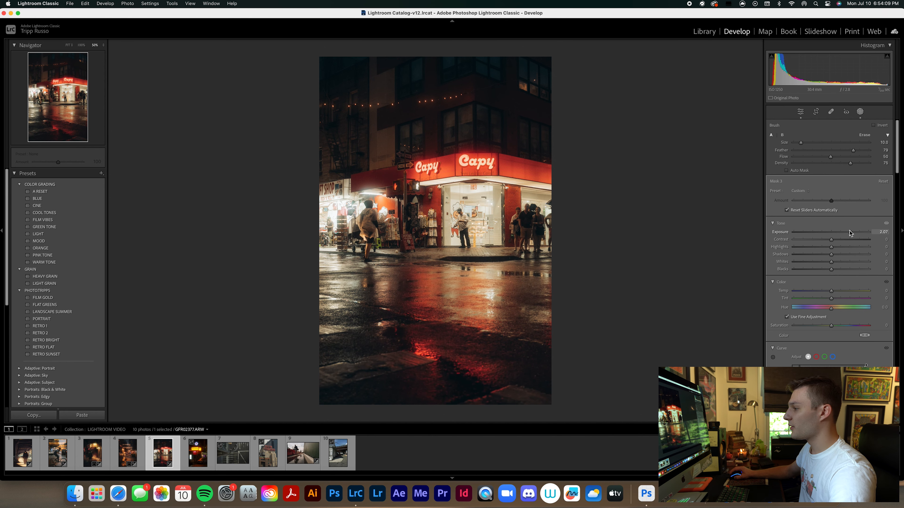
Extend the brush mask over the wet pavement at both sides of the street using a size 8.0 brush.
scroll(390, 366, "down", 2)
left_click_drag(414, 364, 331, 375)
mouse_move(332, 333)
left_mouse_down()
mouse_move(322, 340)
mouse_move(334, 335)
left_mouse_up()
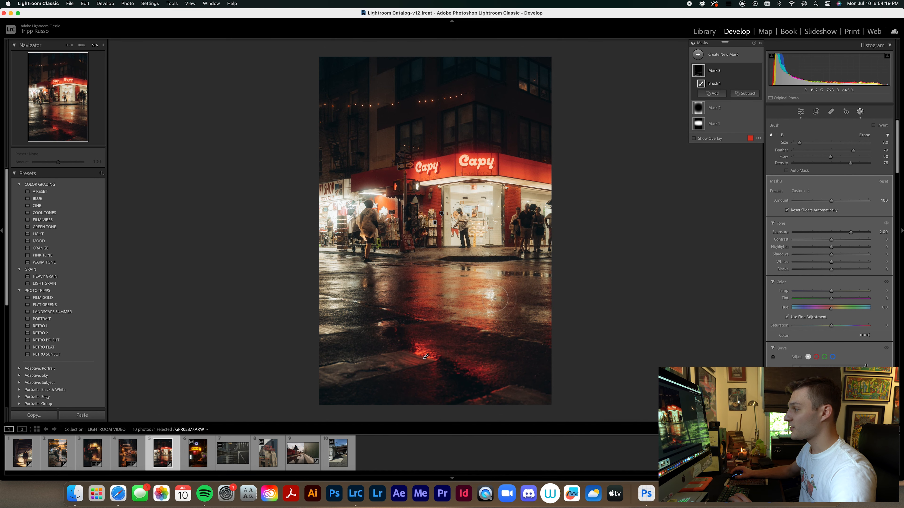
mouse_move(527, 316)
left_mouse_down()
mouse_move(563, 322)
mouse_move(557, 313)
left_mouse_up()
left_click_drag(518, 281, 550, 281)
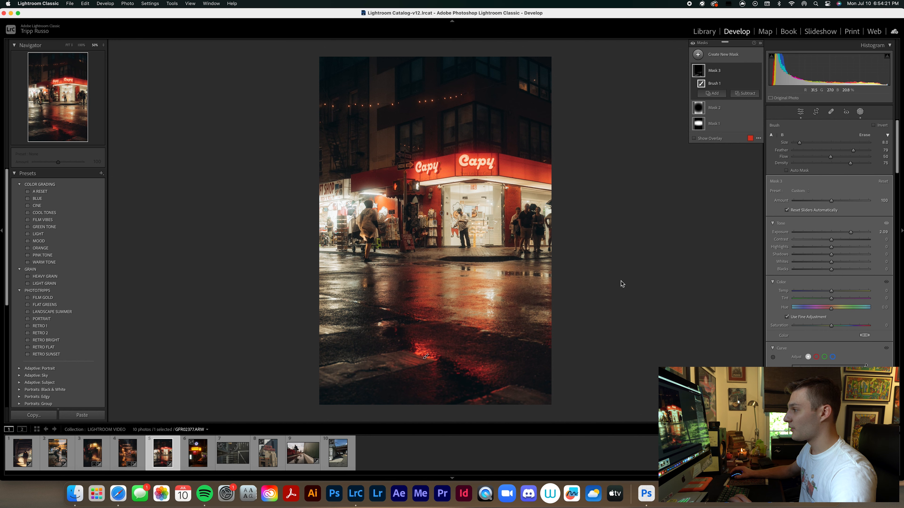
Lower the wet-street brush mask's exposure to 0.73 and dab the mask onto the string lights using a small brush.
left_click_drag(852, 234, 839, 241)
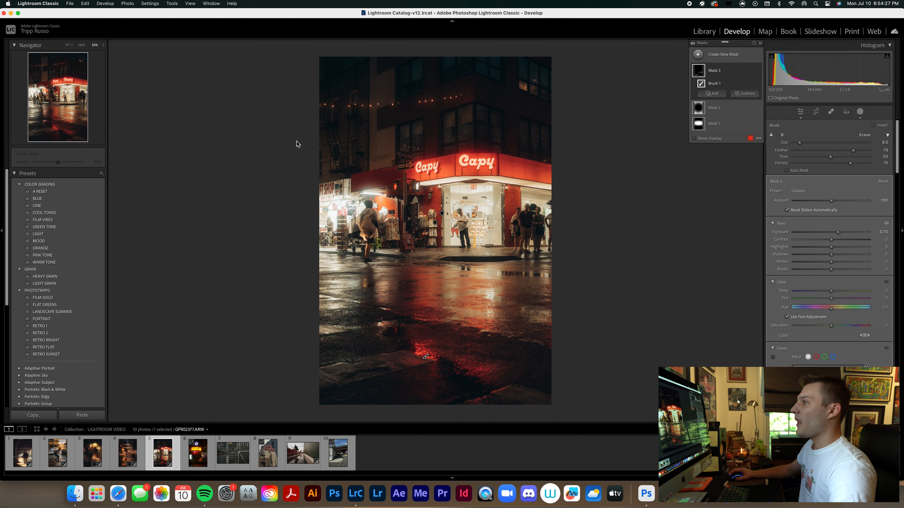
key("super+equal")
key("super+equal")
mouse_move(349, 97)
left_mouse_down()
mouse_move(348, 394)
mouse_move(349, 258)
left_mouse_up()
scroll(204, 168, "up", 1)
scroll(213, 164, "up", 1)
left_click(231, 162)
scroll(264, 164, "down", 2)
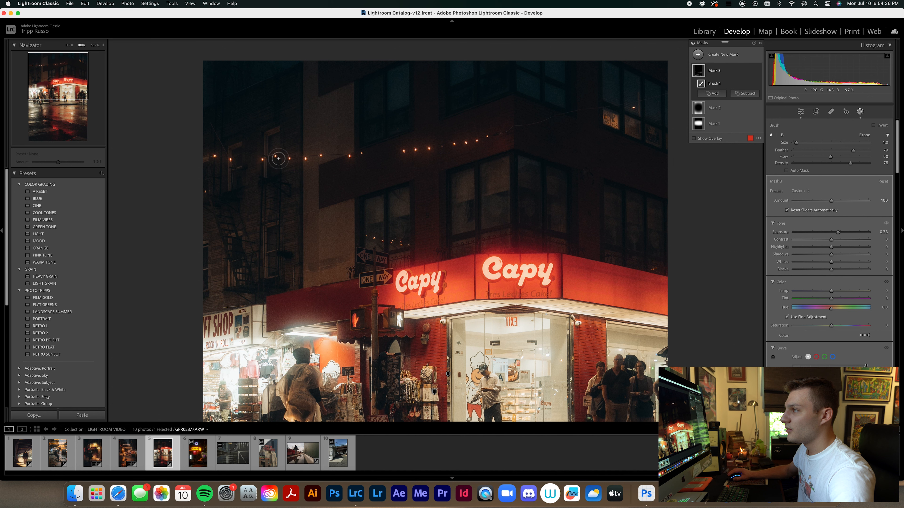
left_click(308, 161)
scroll(322, 160, "up", 2)
left_click(354, 158)
left_click(427, 152)
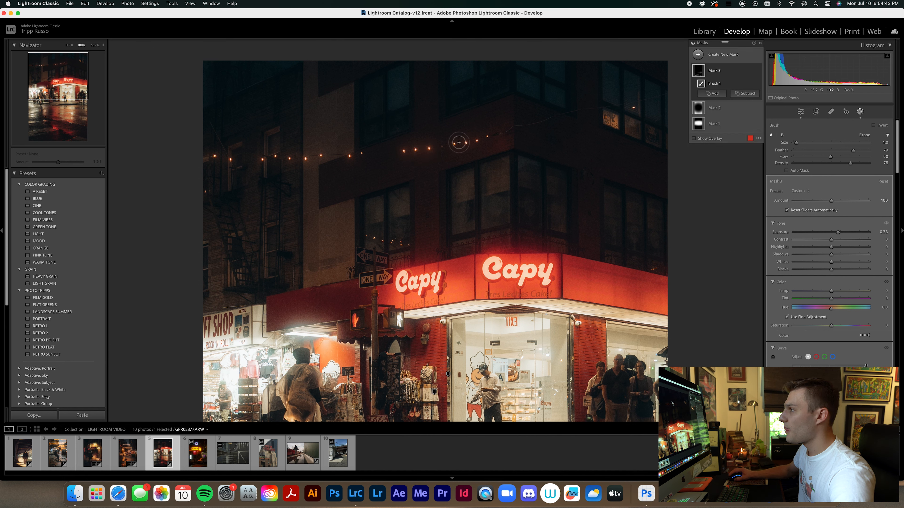
left_click(457, 147)
Create a new brush mask and dab it over each bulb of the string lights with a size 6.0 brush.
left_click(730, 71)
key("k")
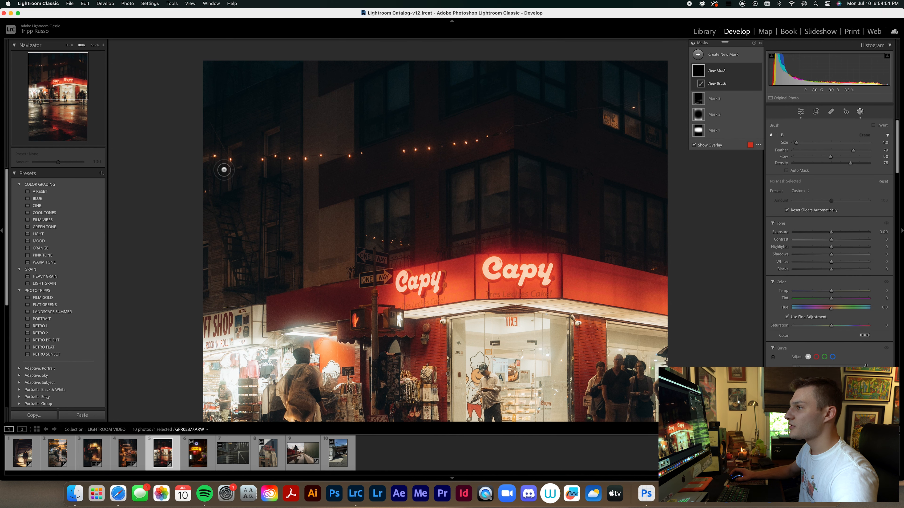
scroll(219, 160, "up", 2)
left_click(215, 157)
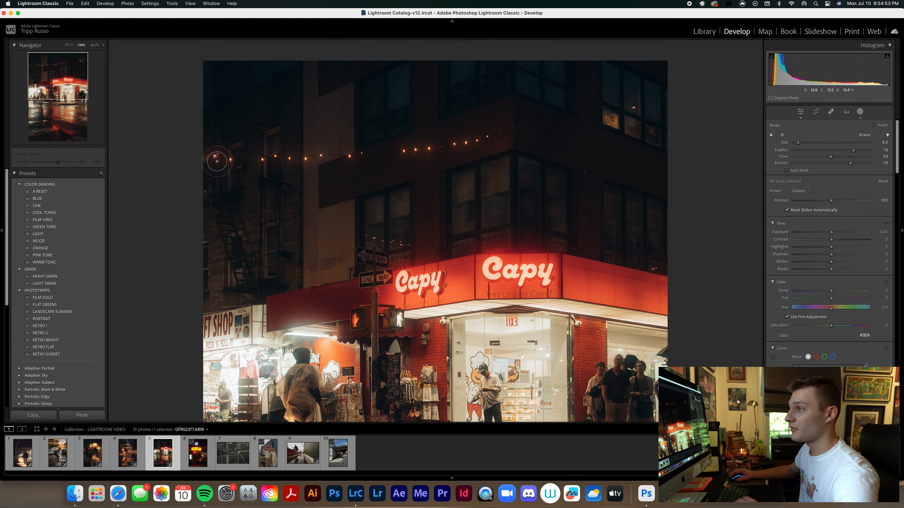
left_click(238, 164)
left_click(269, 163)
left_click(279, 159)
left_click(295, 158)
left_click(306, 158)
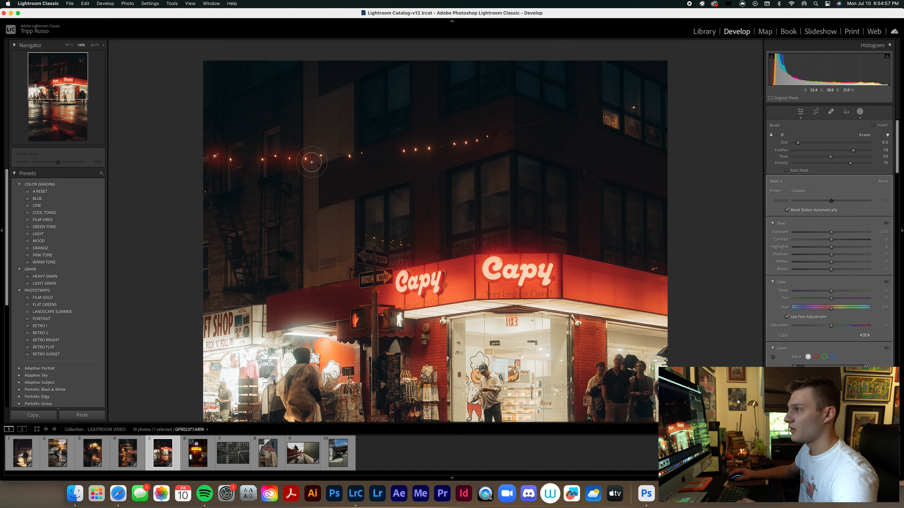
left_click(322, 157)
left_click(351, 157)
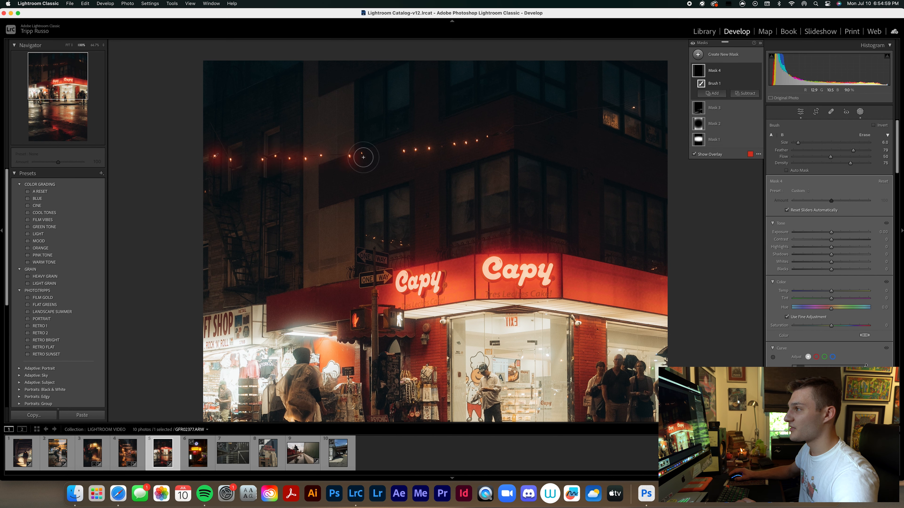
left_click(405, 152)
left_click(419, 154)
left_click(427, 148)
left_click(457, 148)
left_click(469, 146)
left_click(481, 145)
left_click(490, 144)
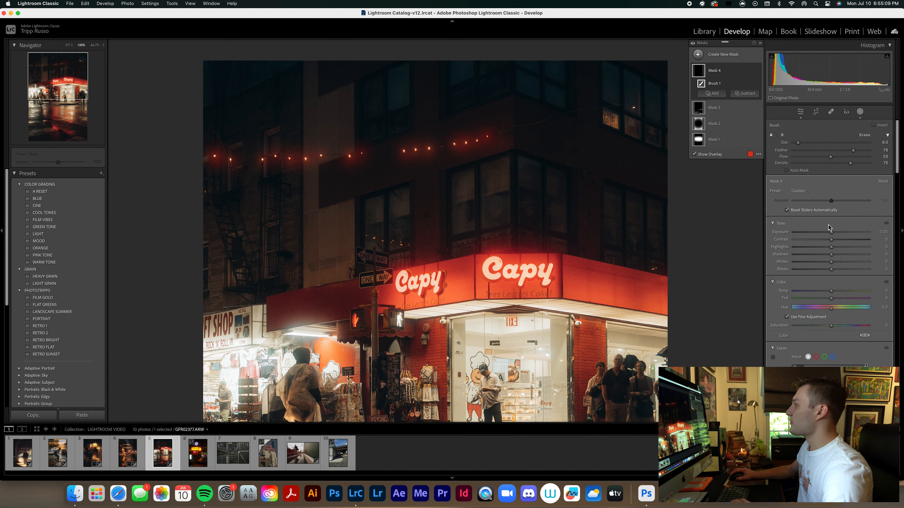
Raise the string-light mask's exposure to 3.07.
left_click_drag(831, 234, 860, 231)
key("super+minus")
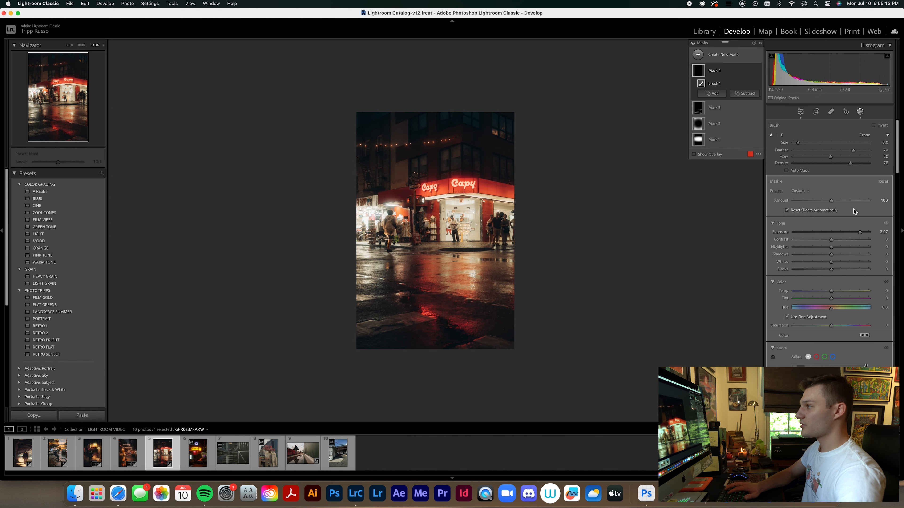
key("super+equal")
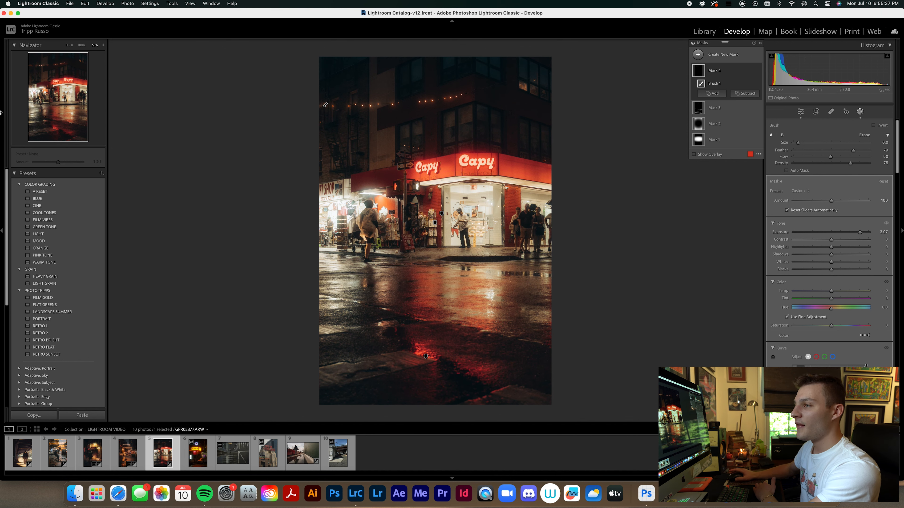
Close masking and apply the CINE color grading preset to the Capy photo at an amount of 80.
scroll(834, 322, "down", 5)
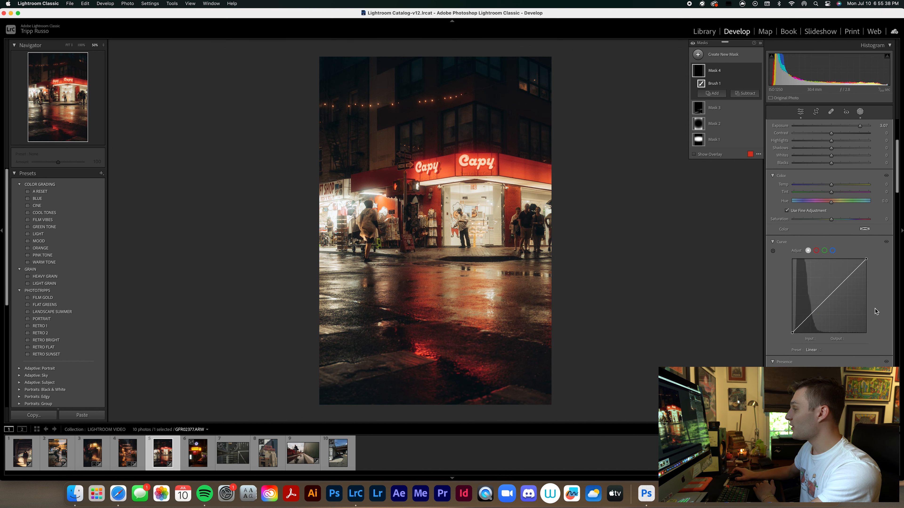
left_click(860, 112)
scroll(830, 249, "down", 5)
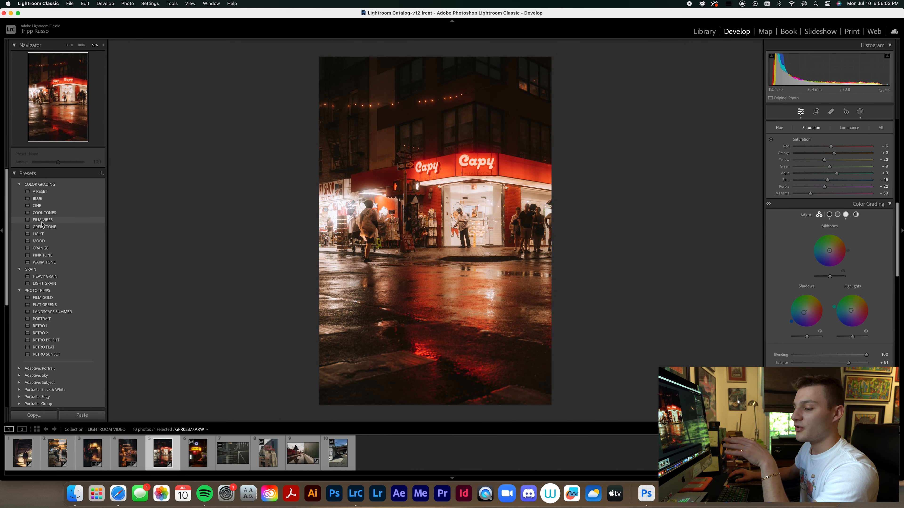
left_click(46, 206)
left_click_drag(58, 162, 53, 163)
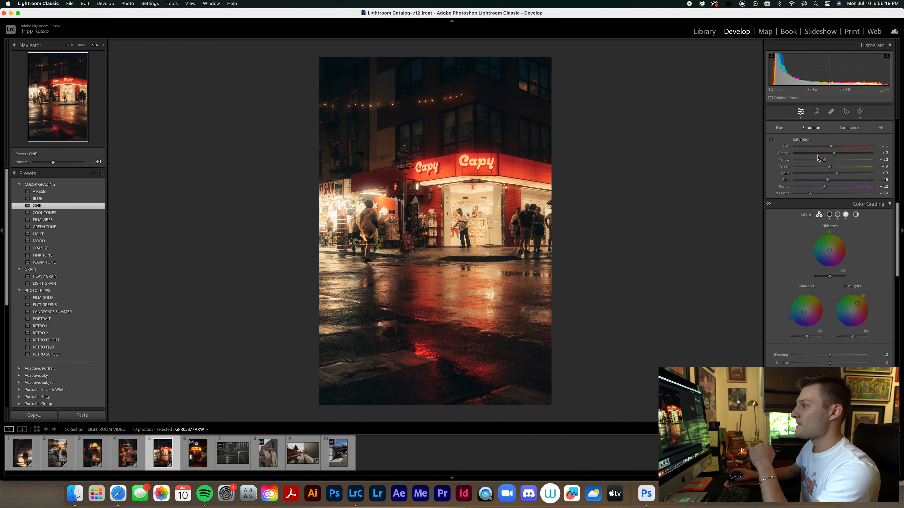
Raise the Capy photo's overall exposure to +0.60.
left_click(860, 111)
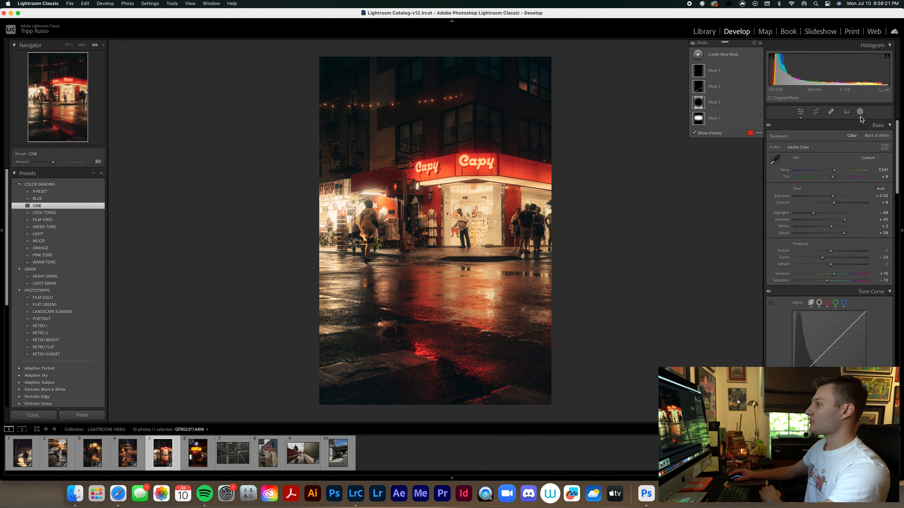
left_click(860, 112)
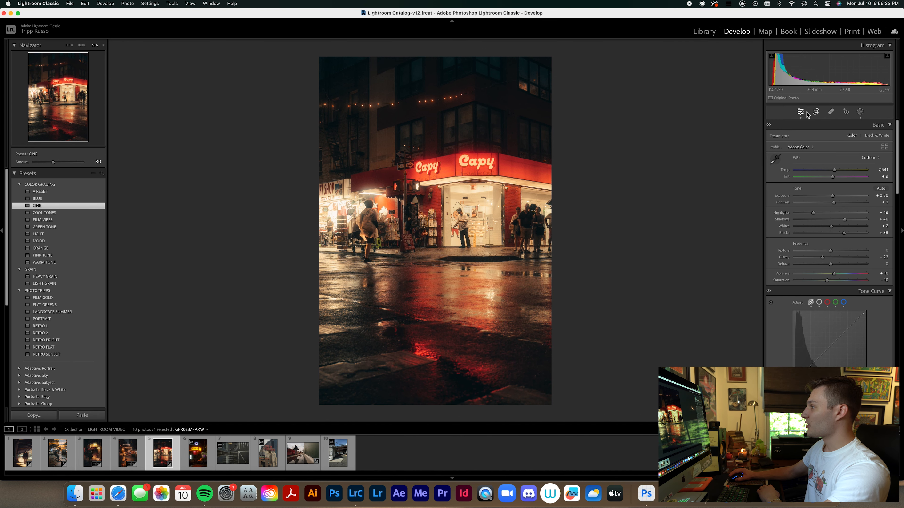
left_click_drag(834, 197, 836, 197)
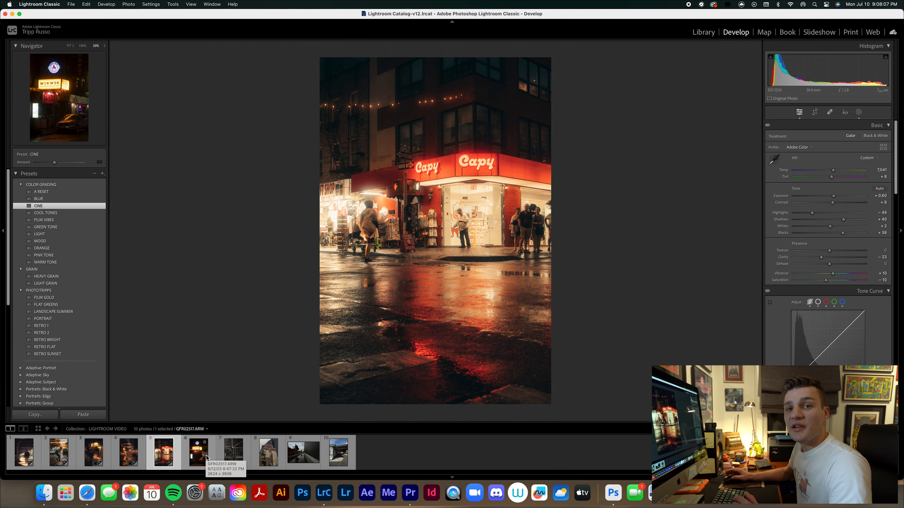
Open the Wok Wok restaurant photo, GFR02517.ARW, and apply the RETRO 1 preset.
left_click(206, 457)
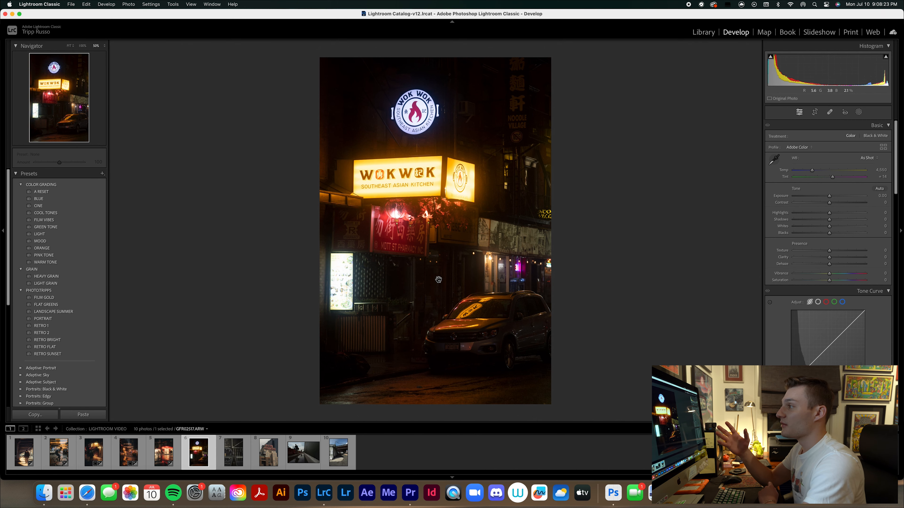
left_click(41, 325)
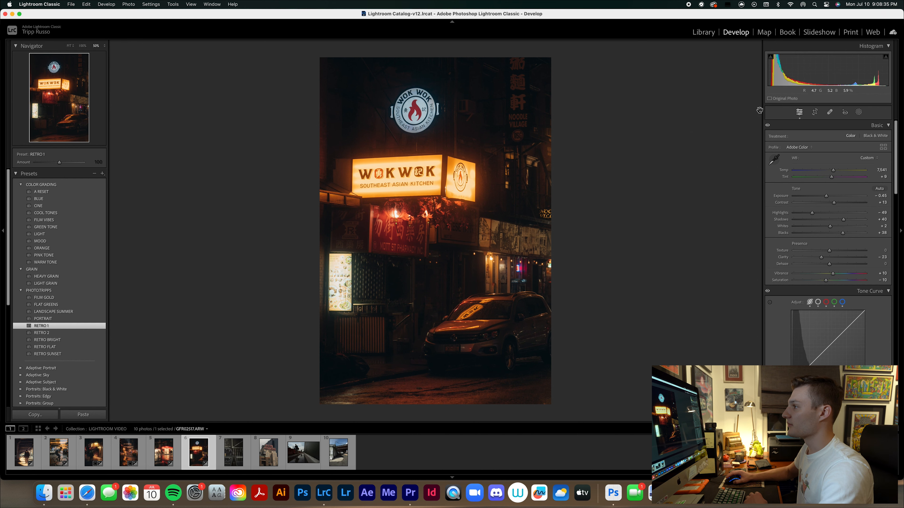
Set the Wok Wok photo's exposure to -0.10 and its highlights to -47.
left_click_drag(825, 196, 828, 197)
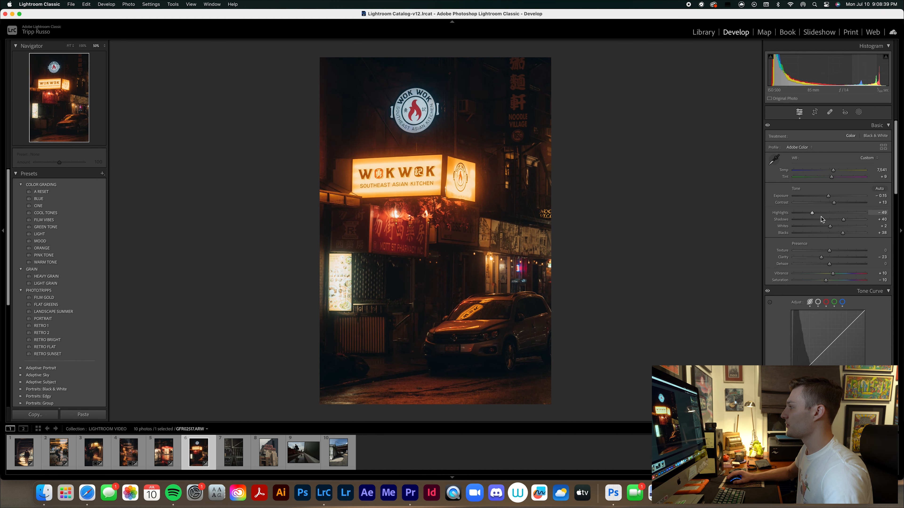
left_click_drag(813, 214, 815, 213)
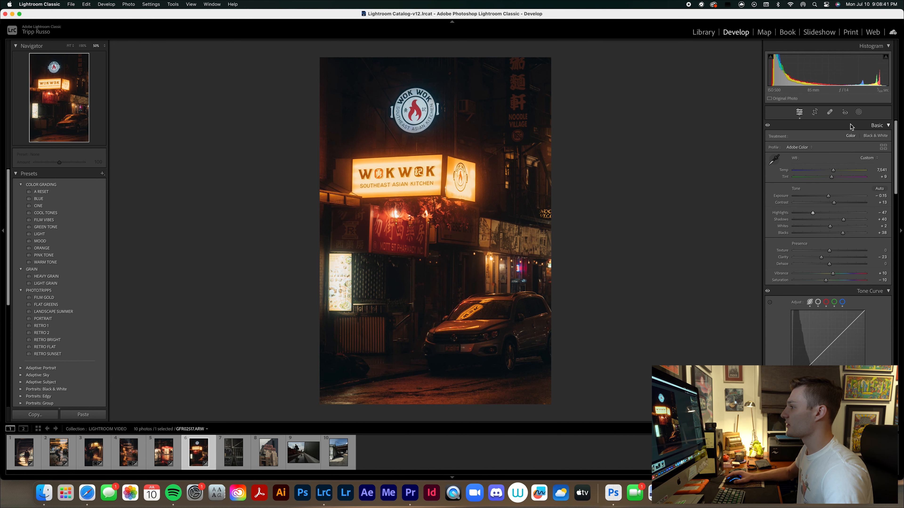
Paint a brush mask over the round Wok Wok sign with a size 10.0 brush and raise its exposure to 1.70.
left_click(858, 113)
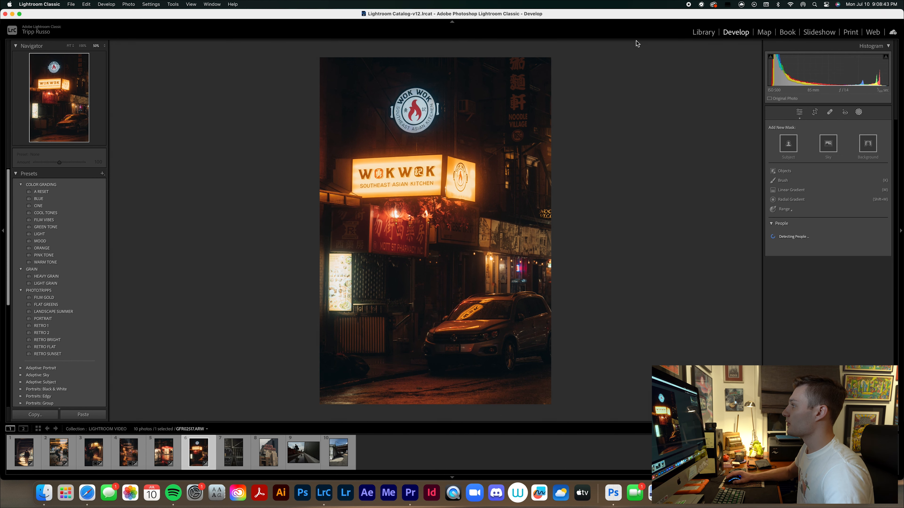
left_click(782, 181)
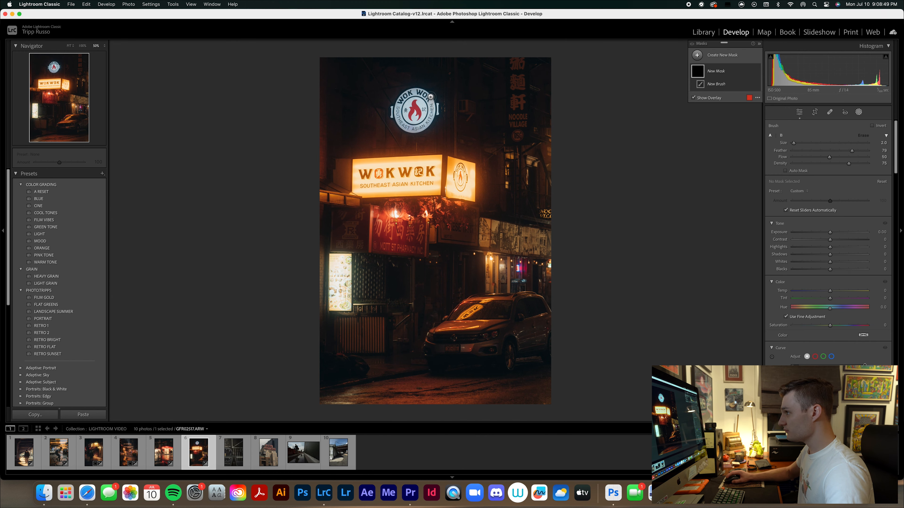
scroll(406, 111, "up", 5)
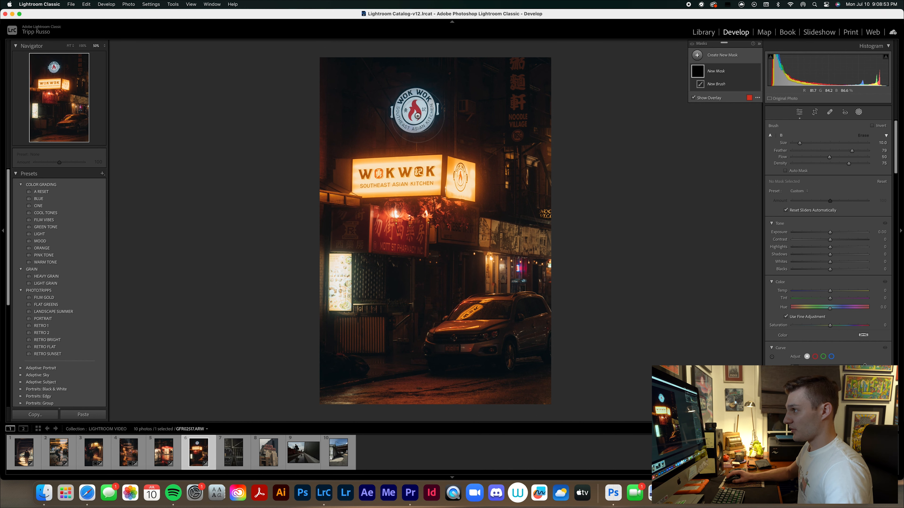
mouse_move(416, 116)
left_mouse_down()
mouse_move(424, 111)
mouse_move(409, 117)
mouse_move(409, 103)
mouse_move(423, 109)
left_mouse_up()
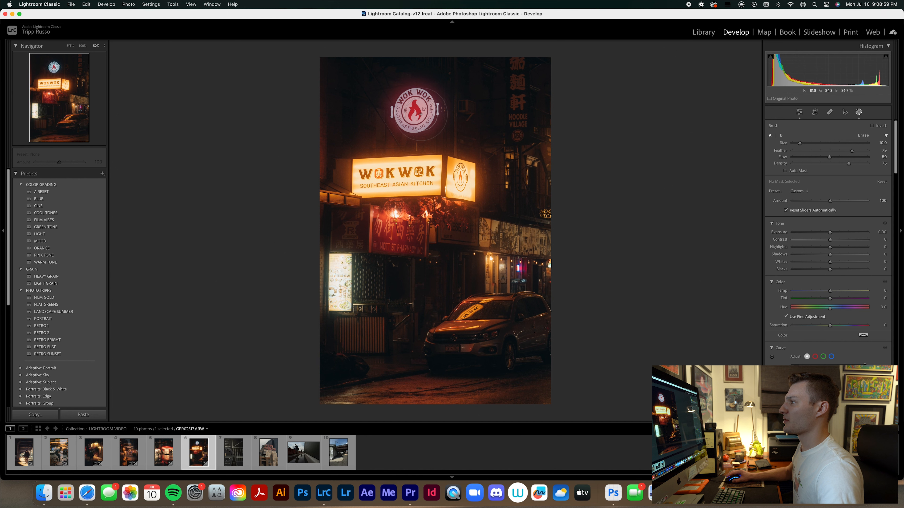
left_click_drag(831, 232, 848, 232)
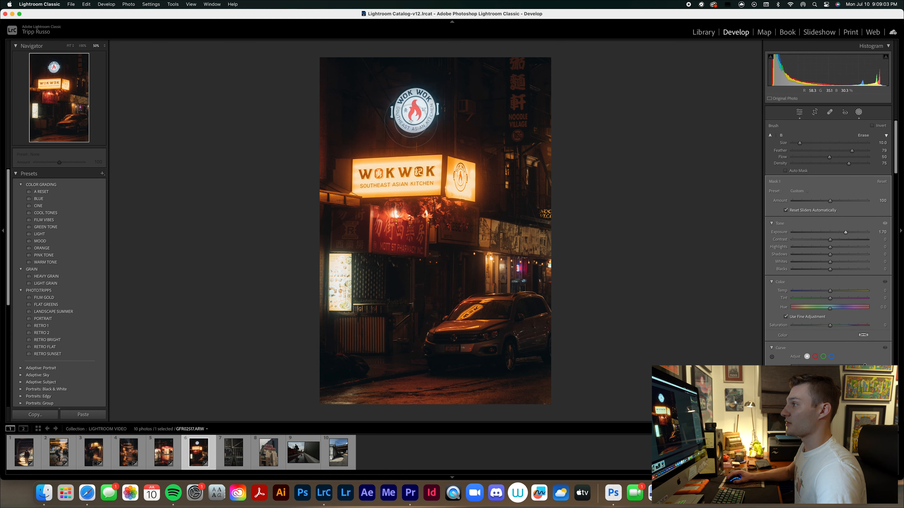
Extend the sign's brush mask over the red sign, the lit menu board and the storefront lights behind the car.
left_click_drag(420, 101, 421, 123)
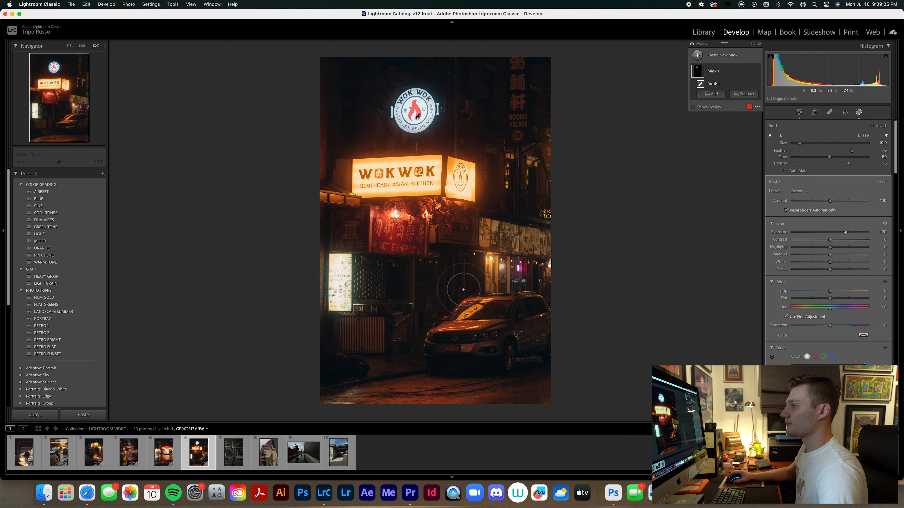
left_click(435, 242)
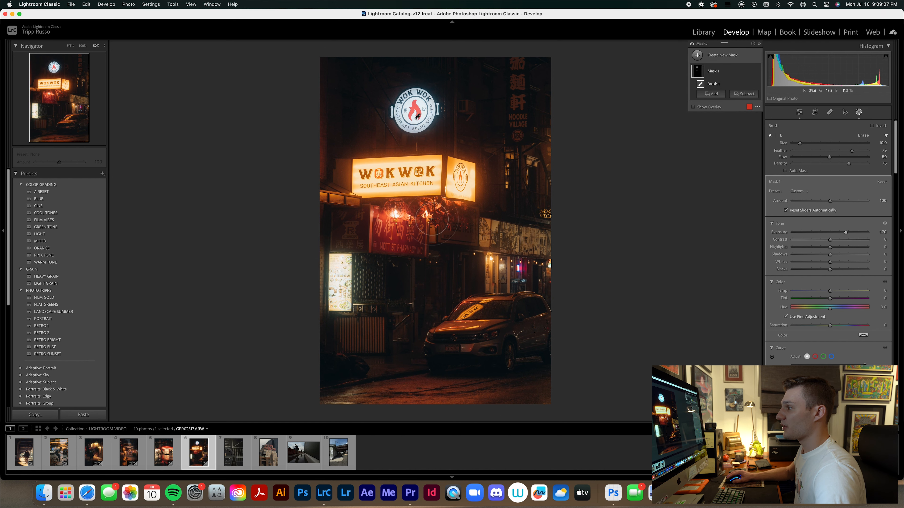
left_click(398, 217)
left_click_drag(388, 232, 409, 240)
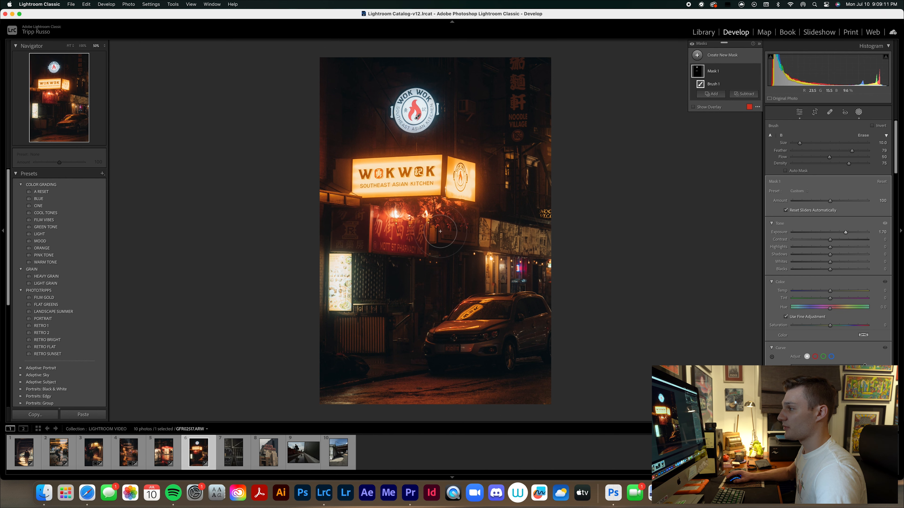
mouse_move(349, 274)
left_mouse_down()
mouse_move(338, 301)
mouse_move(339, 268)
mouse_move(313, 279)
mouse_move(341, 266)
mouse_move(336, 297)
left_mouse_up()
mouse_move(505, 272)
left_mouse_down()
mouse_move(526, 271)
mouse_move(489, 267)
mouse_move(570, 262)
left_mouse_up()
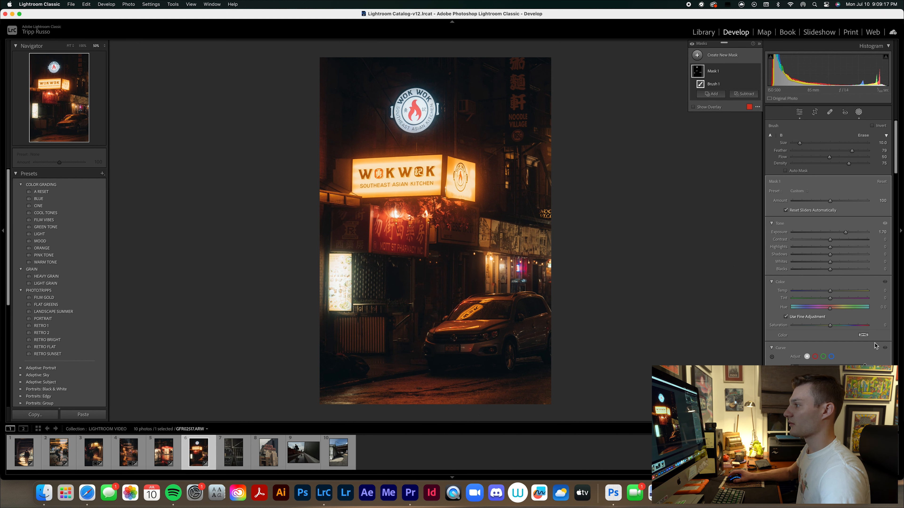
Paint a new brush mask over the front of the parked car and raise its exposure to 2.47.
left_click(707, 57)
left_click(725, 121)
mouse_move(447, 327)
left_mouse_down()
mouse_move(477, 311)
mouse_move(491, 320)
mouse_move(501, 309)
mouse_move(475, 316)
left_mouse_up()
left_click_drag(830, 232, 853, 236)
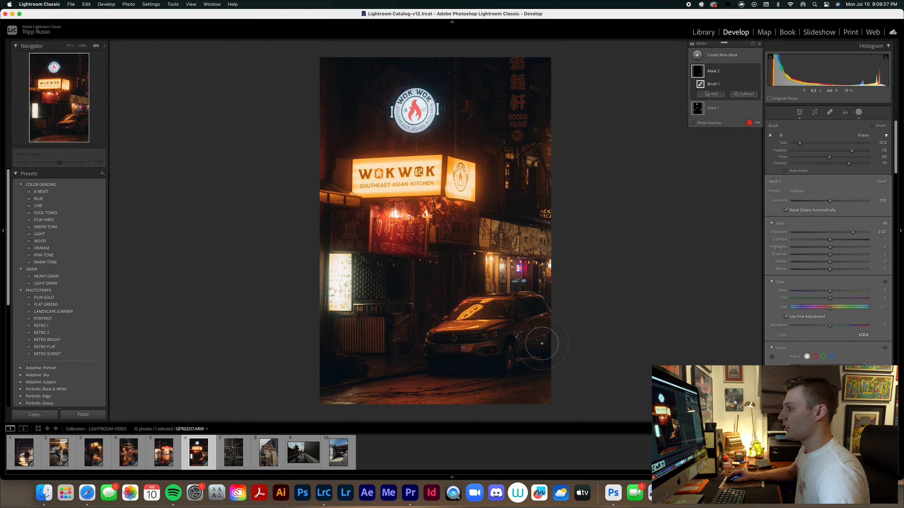
Add a large oval radial gradient mask centred below the Wok Wok signs, invert it, and lower its exposure to -0.61.
left_click(697, 55)
left_click(717, 125)
mouse_move(406, 133)
left_mouse_down()
mouse_move(585, 335)
mouse_move(437, 217)
mouse_move(441, 209)
left_mouse_up()
right_click(440, 207)
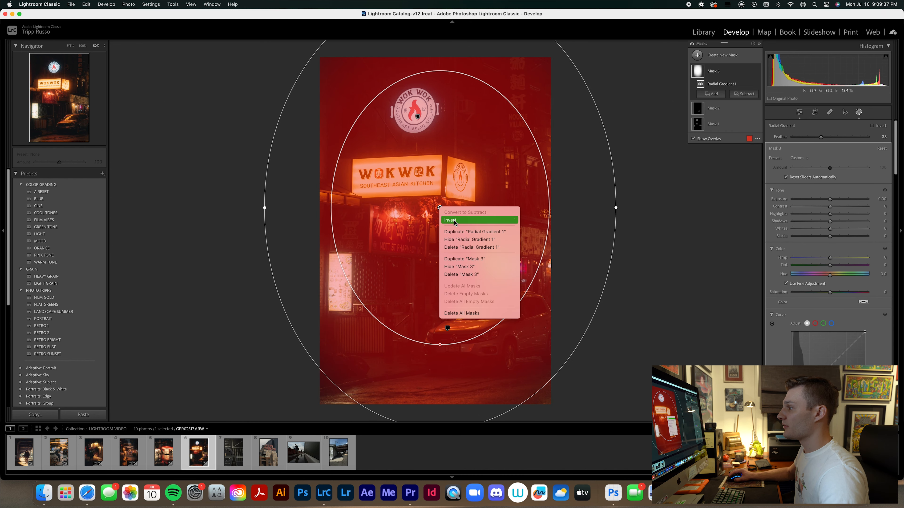
left_click(453, 220)
left_click_drag(829, 200, 823, 203)
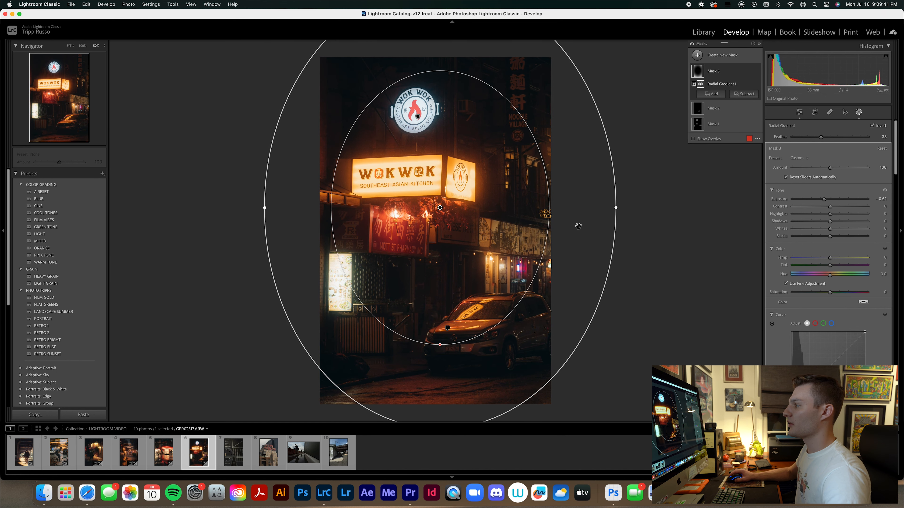
left_click(859, 112)
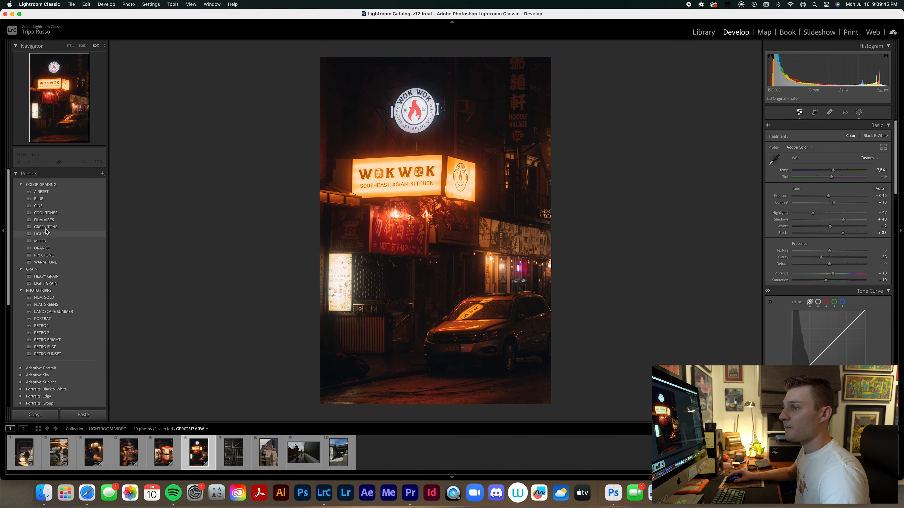
Apply the CINE preset to the Wok Wok photo at an amount of about 125 and set the contrast to -1.
left_click(49, 208)
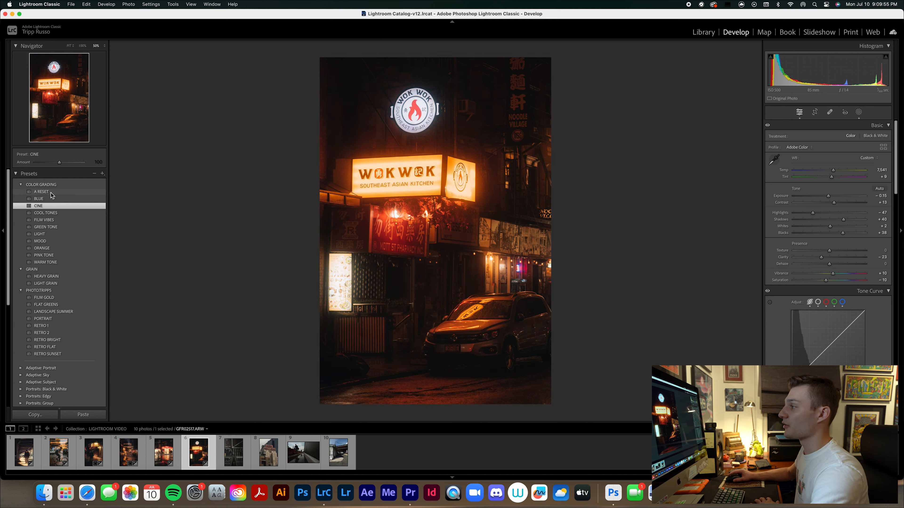
left_click_drag(58, 163, 62, 163)
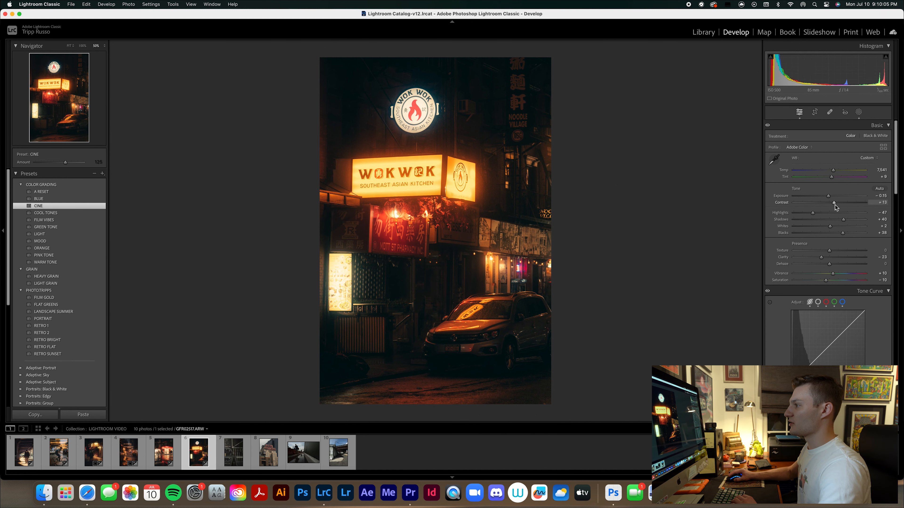
left_click_drag(834, 204, 829, 206)
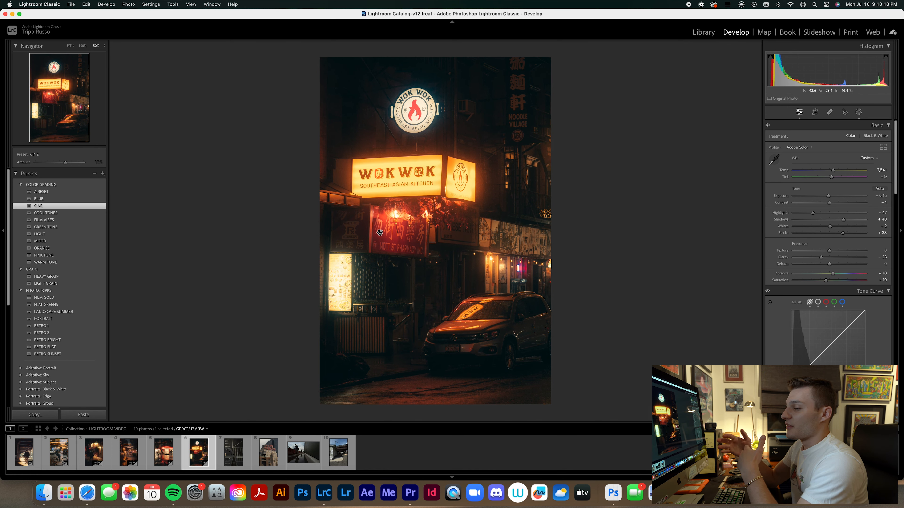
Open the seventh photo in the collection, GFR02631.ARW, for editing.
left_click(228, 458)
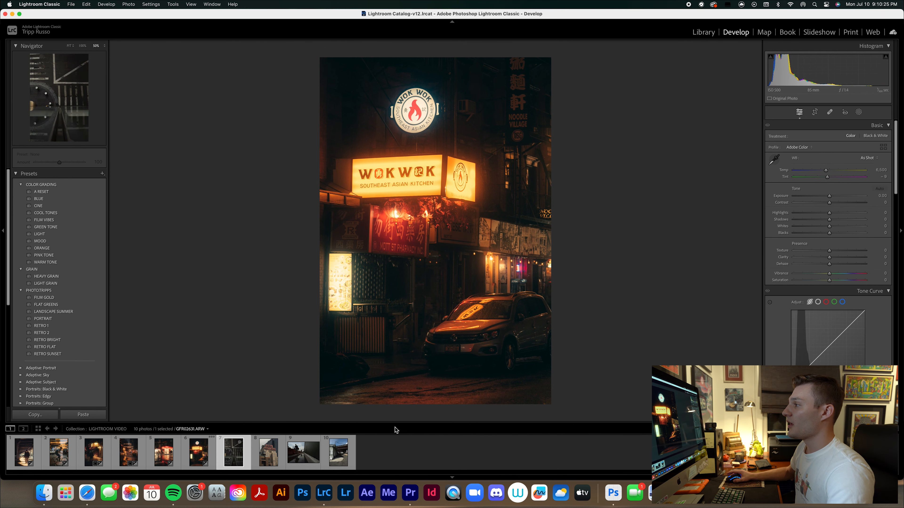
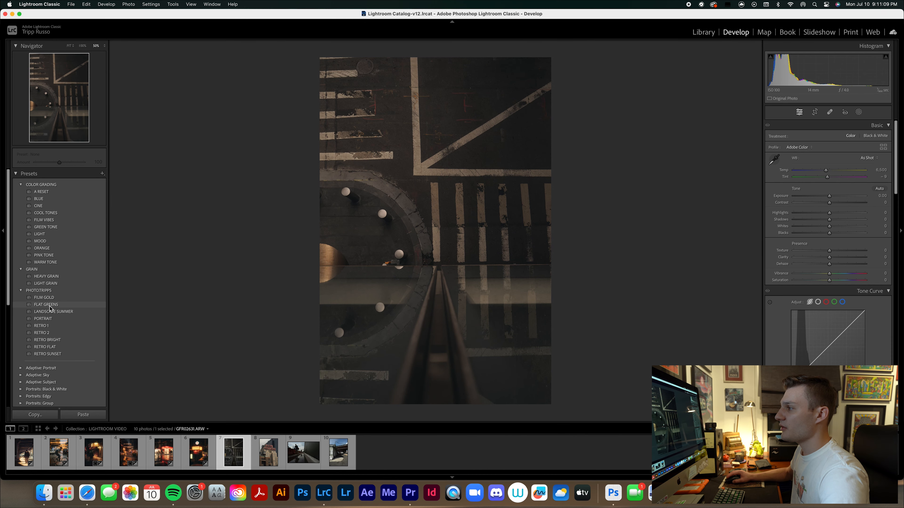
Apply the RETRO 2 preset to the crosswalk photo and rotate its crop slightly to straighten it.
left_click(50, 334)
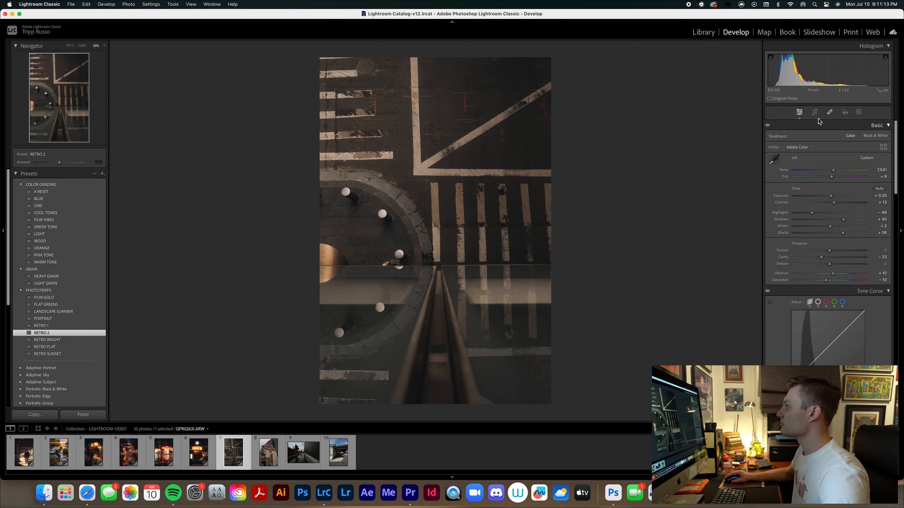
left_click(814, 112)
left_click_drag(721, 259, 720, 263)
left_click_drag(666, 275, 666, 273)
key("Return")
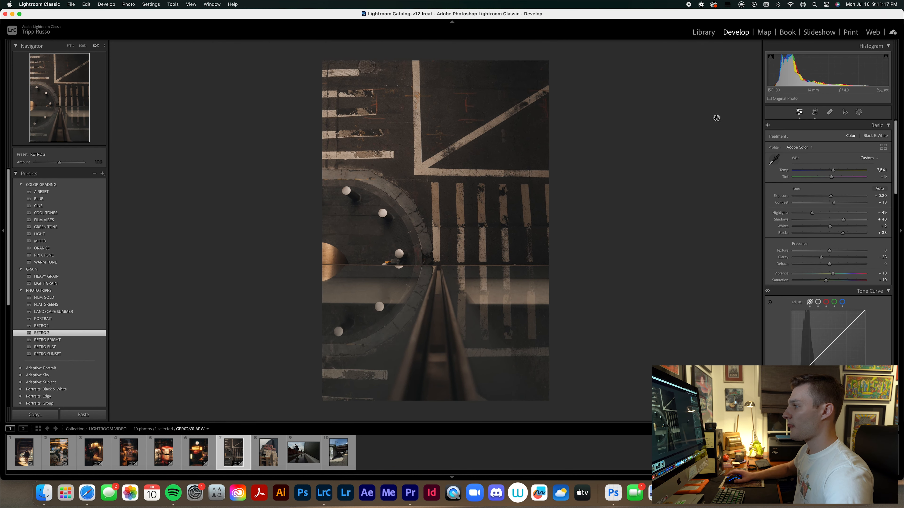
Refine the crosswalk photo's straightening to an angle of 0.24 and trim a thin strip off the image's left edge.
left_click(815, 113)
left_click_drag(647, 303, 647, 300)
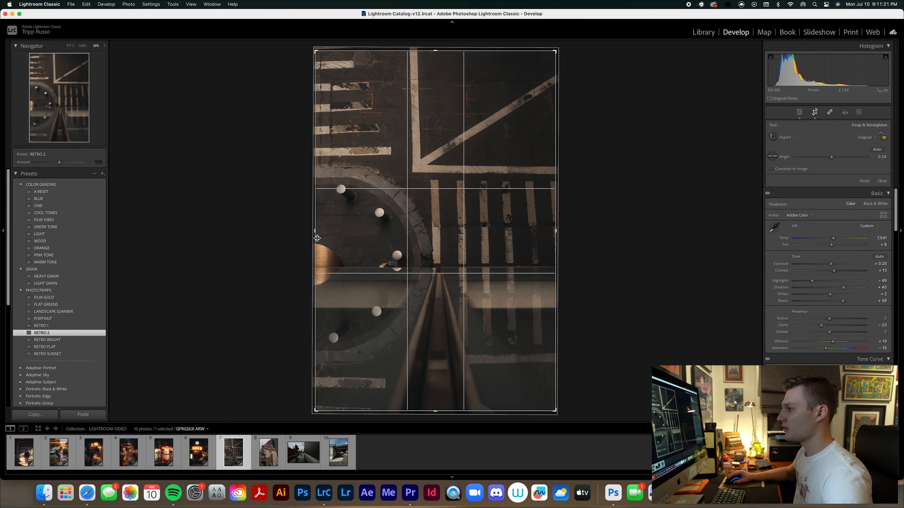
left_click_drag(315, 232, 319, 233)
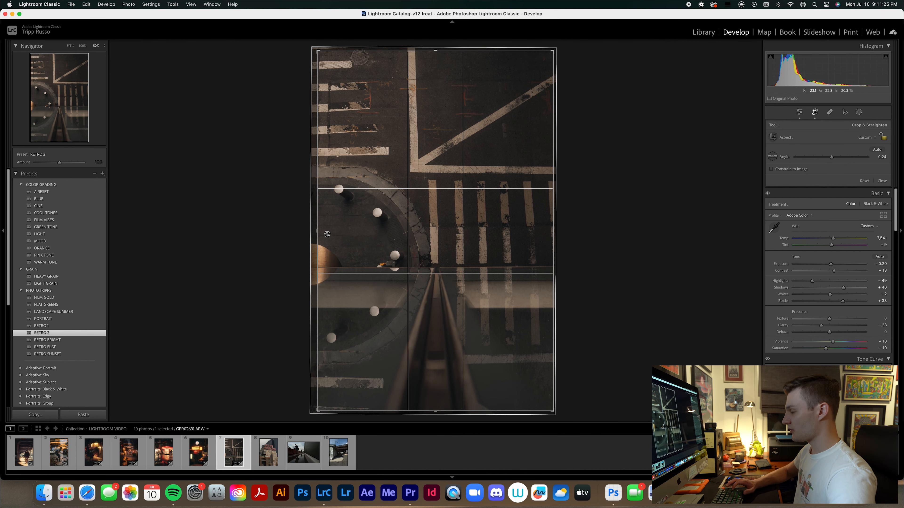
key("Return")
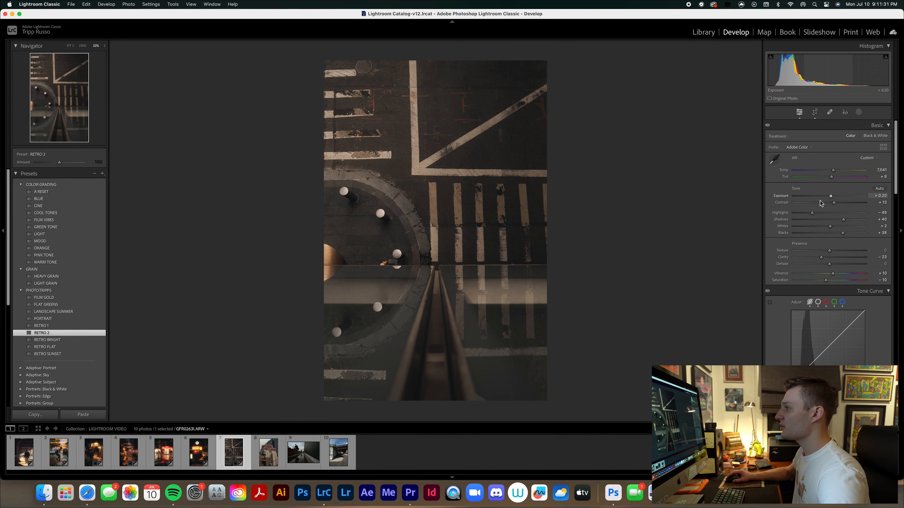
Paint a new brush mask over the pale bars and long white road lines in the upper part of the photo.
left_click(858, 111)
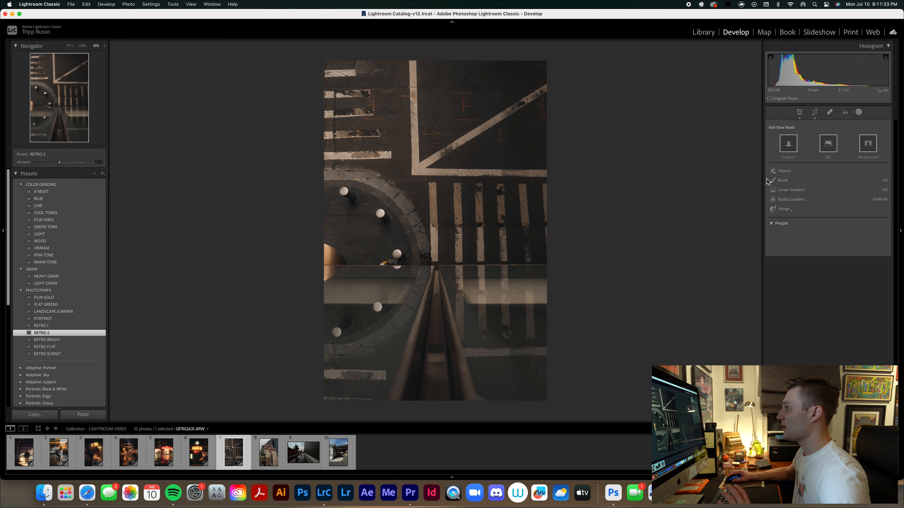
left_click(780, 180)
scroll(327, 158, "down", 2)
left_click_drag(327, 156, 391, 158)
left_click_drag(332, 138, 378, 136)
mouse_move(324, 116)
left_mouse_down()
mouse_move(372, 116)
mouse_move(369, 94)
left_mouse_up()
left_click_drag(355, 74, 325, 74)
left_click_drag(412, 62, 416, 172)
left_click_drag(415, 171, 553, 173)
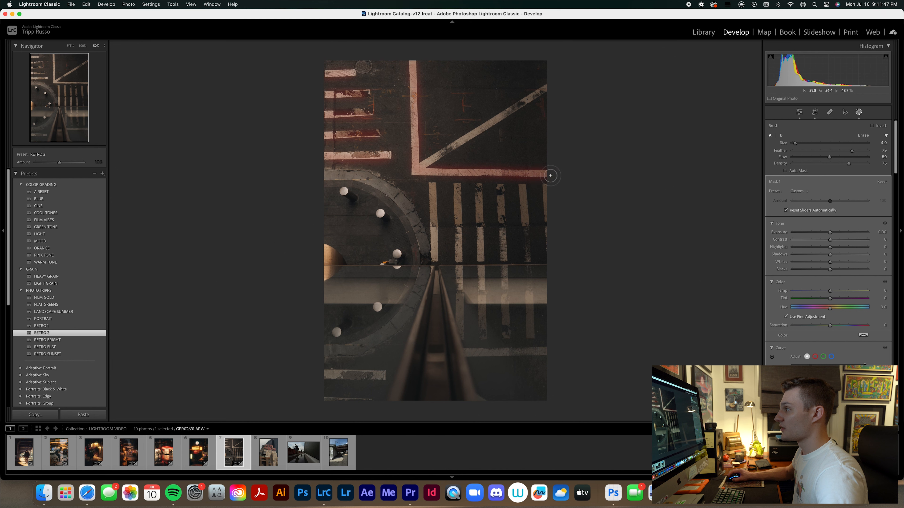
left_click_drag(422, 165, 549, 89)
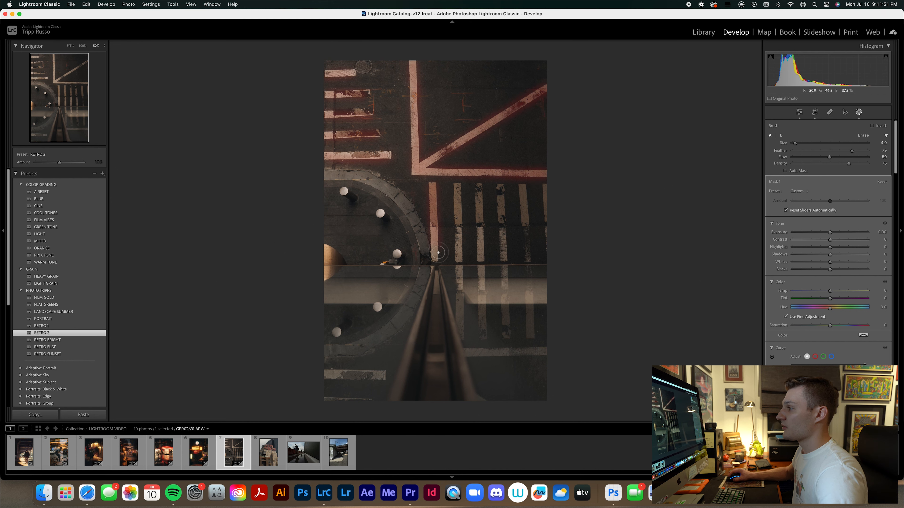
Extend the brush mask over the crosswalk stripes and lower road lines, and set its exposure to 1.92, highlights to 38 and whites to 28.
mouse_move(461, 197)
left_mouse_down()
mouse_move(527, 193)
mouse_move(528, 251)
left_mouse_up()
left_click_drag(551, 193, 550, 237)
left_click_drag(457, 273, 460, 326)
left_click_drag(483, 278, 486, 337)
left_click_drag(511, 273, 506, 338)
left_click_drag(523, 277, 530, 338)
left_click_drag(467, 354, 545, 355)
left_click_drag(328, 375, 384, 376)
left_click_drag(327, 406, 370, 402)
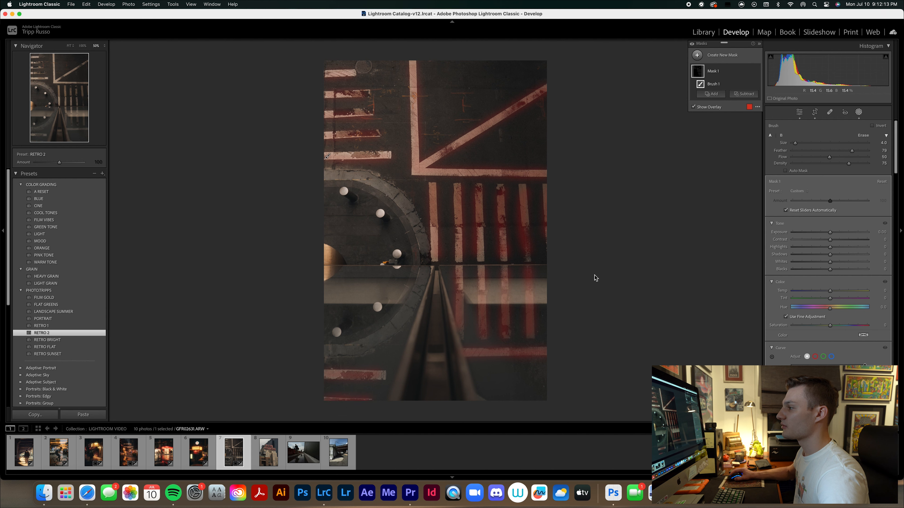
mouse_move(837, 233)
left_mouse_down()
mouse_move(851, 231)
mouse_move(836, 251)
mouse_move(844, 247)
mouse_move(835, 262)
mouse_move(843, 263)
left_mouse_up()
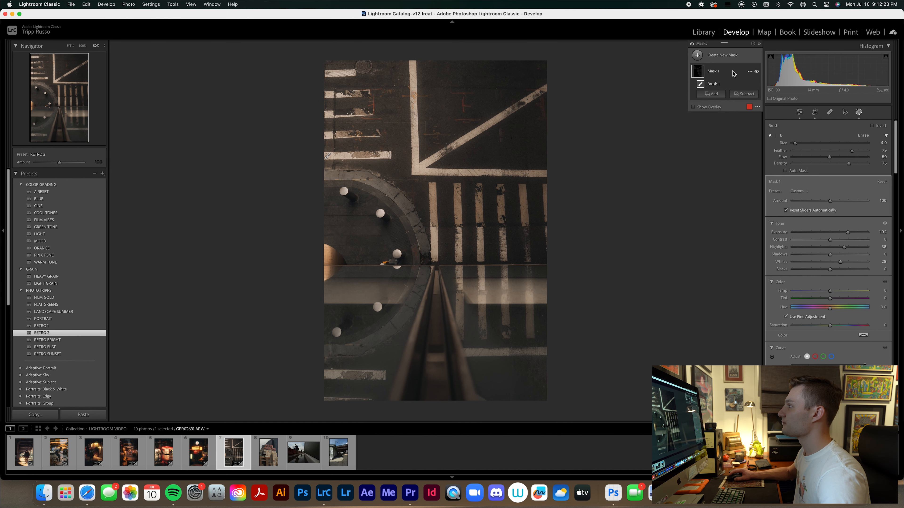
Add a large oval radial gradient mask around the middle of the photo, invert it, and lower its exposure.
left_click(709, 58)
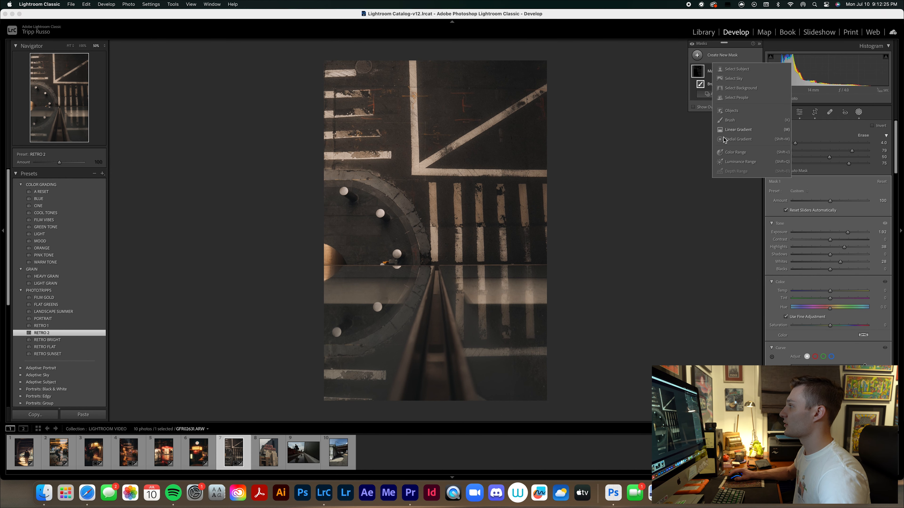
left_click(738, 139)
left_click_drag(417, 124, 570, 320)
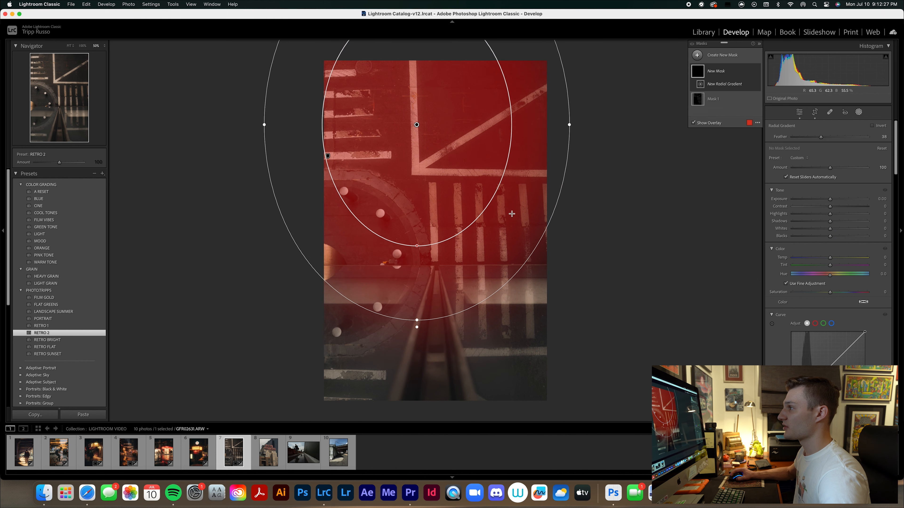
left_click_drag(419, 127, 431, 211)
right_click(430, 209)
left_click(441, 225)
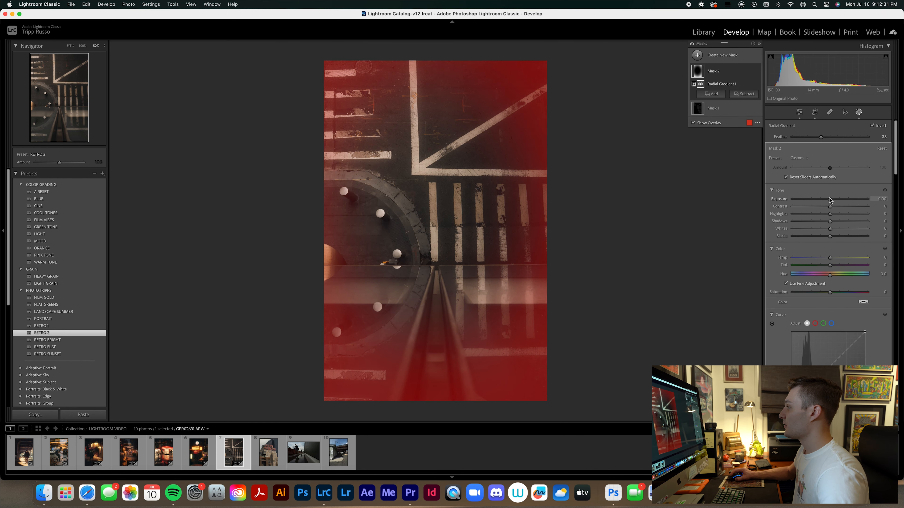
left_click_drag(829, 199, 828, 199)
Add a linear gradient mask from the photo's bottom edge up past the railing and raise its exposure to 0.78.
key("m")
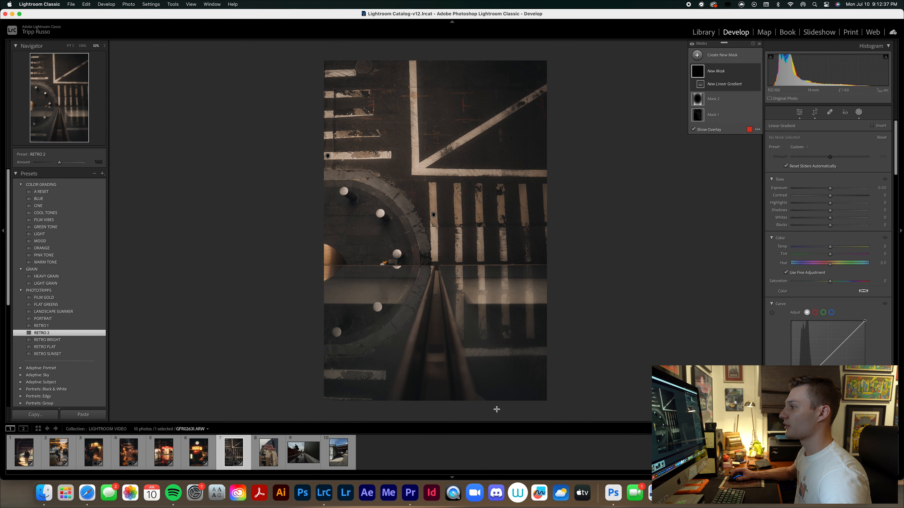
left_click_drag(497, 406, 496, 250)
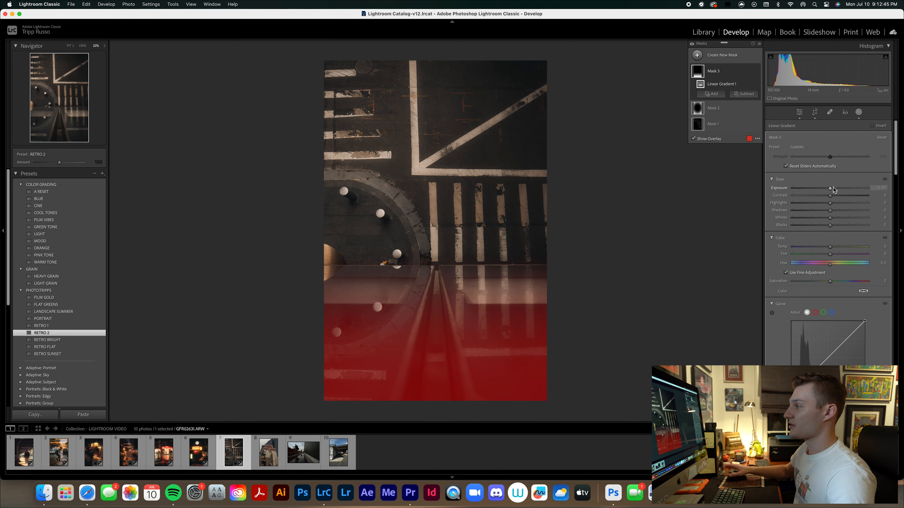
left_click_drag(832, 189, 838, 188)
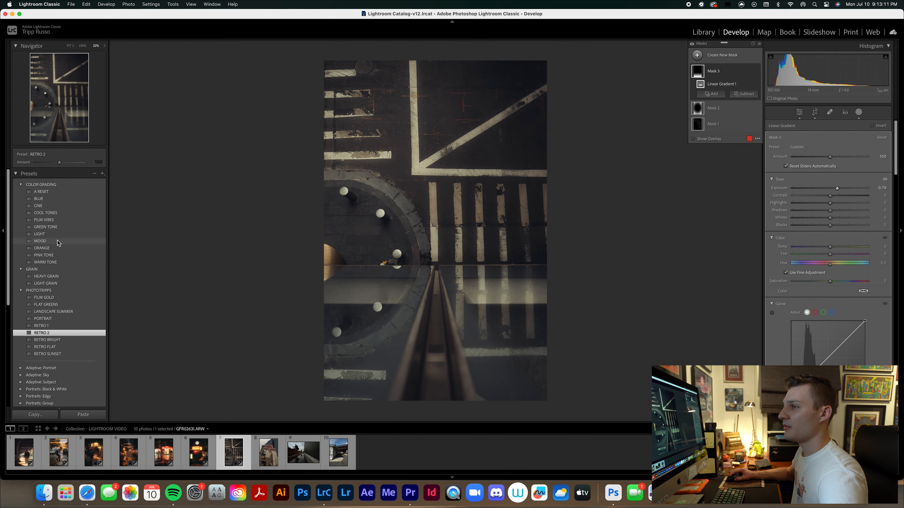
Apply the BLUE color grading preset to the crosswalk photo and raise the overall exposure to 0.60.
left_click(57, 201)
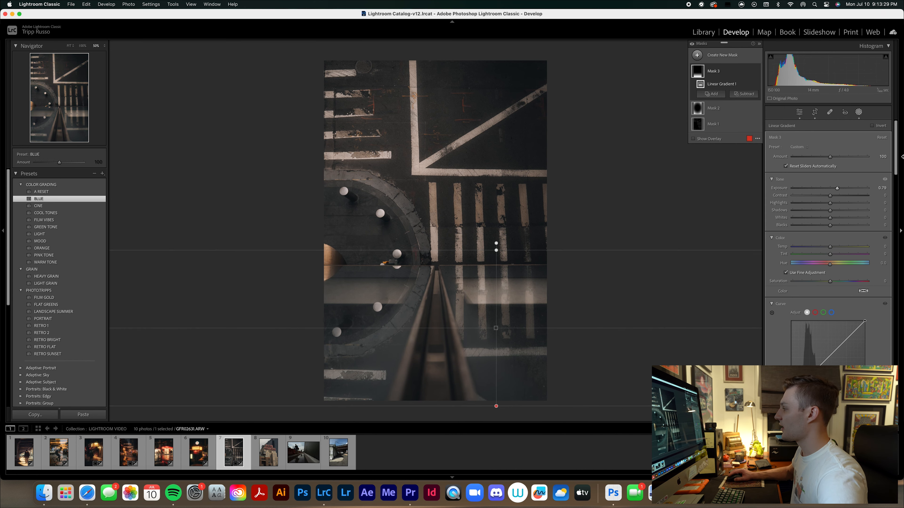
left_click(861, 114)
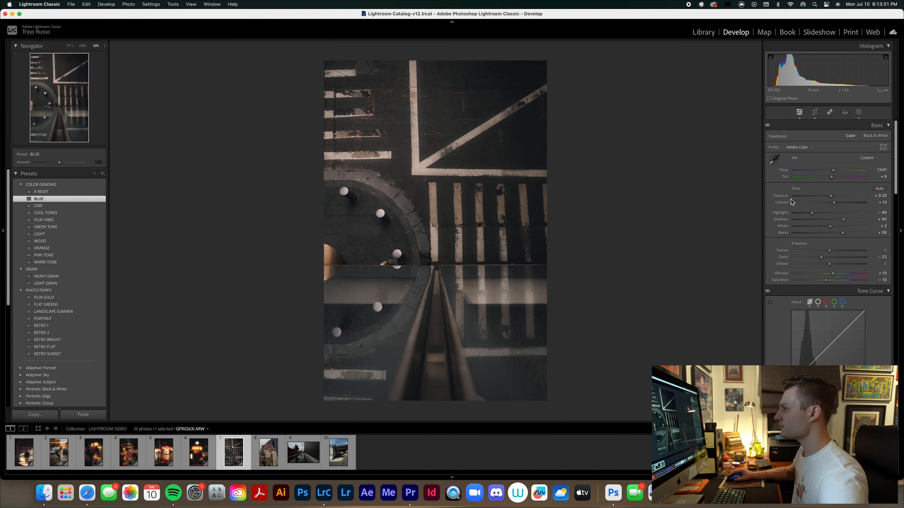
left_click_drag(831, 199, 834, 199)
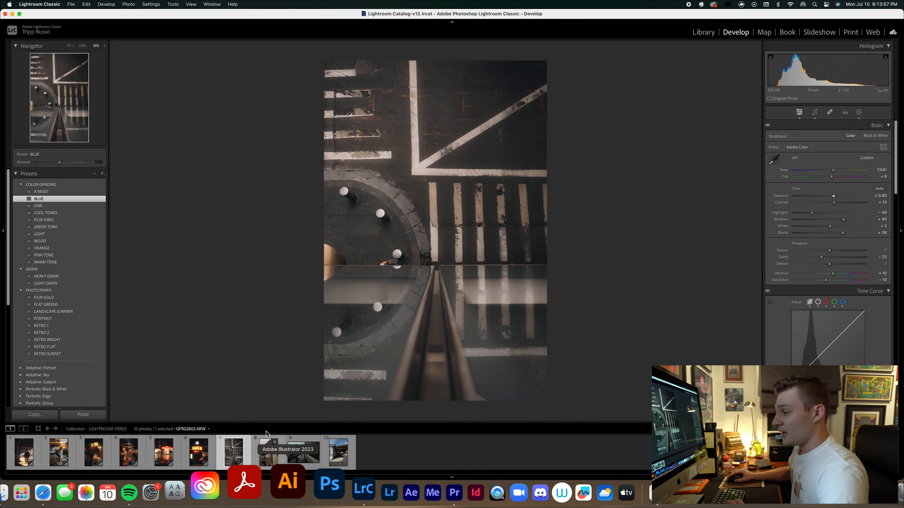
Open the eighth photo, GFR02682.ARW, with the New Yorker sign and straighten it automatically.
left_click(268, 452)
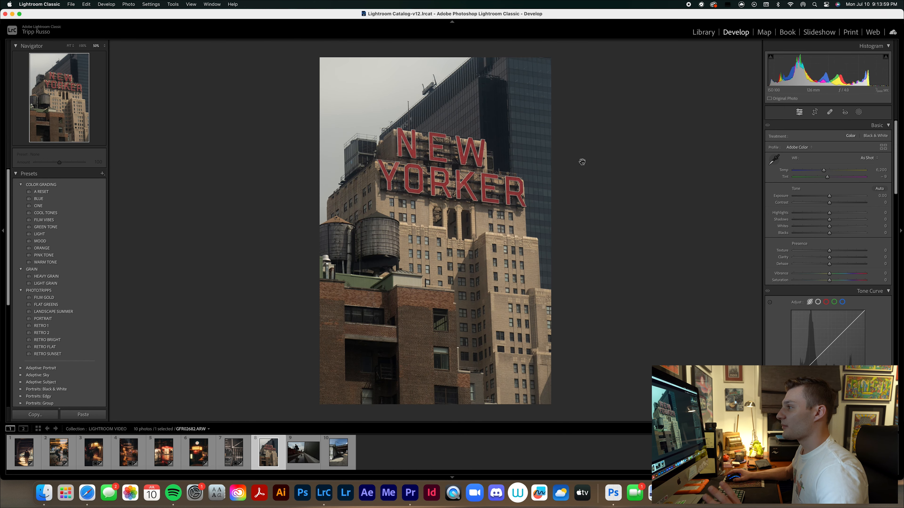
left_click(814, 112)
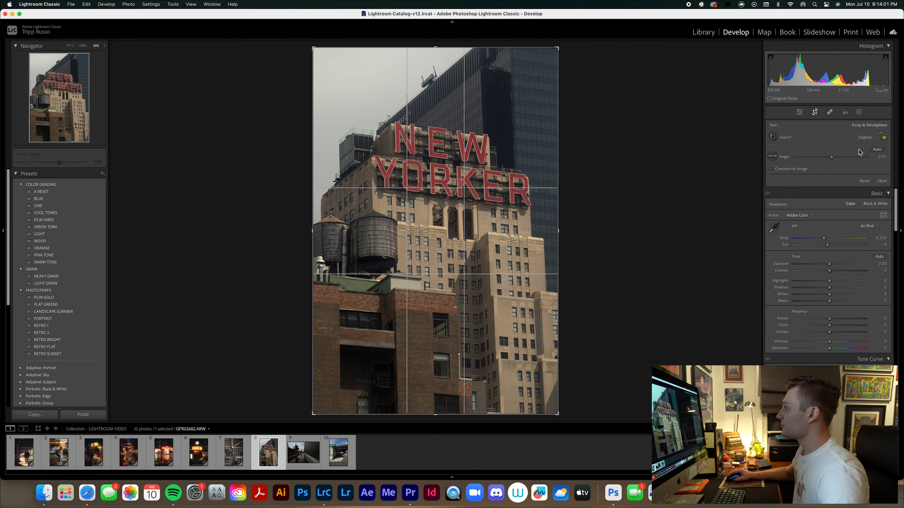
left_click(875, 150)
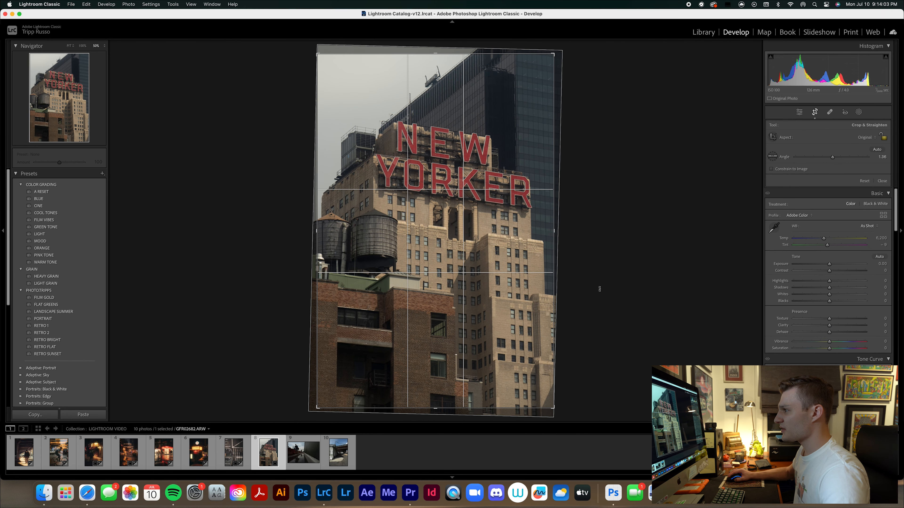
key("Return")
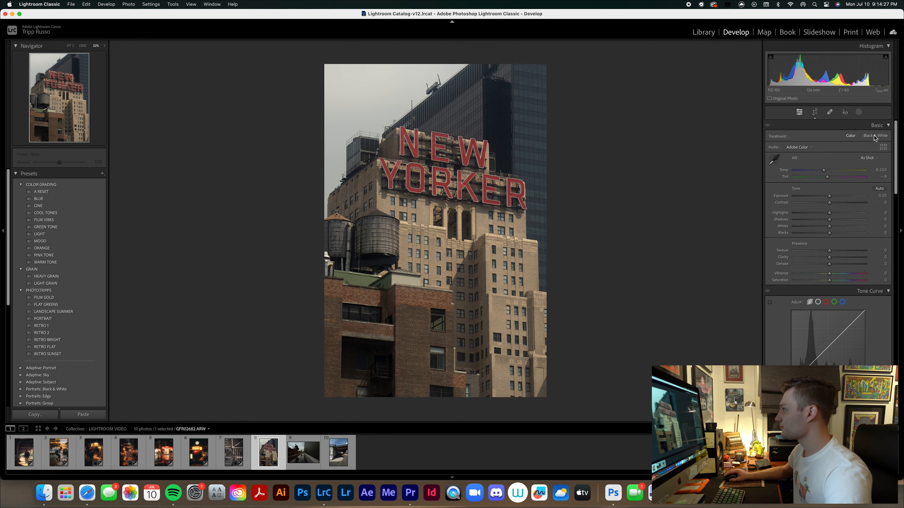
Apply the RETRO 1 preset to the New Yorker photo and set the temperature to 8,317 and exposure to -0.10.
left_click(861, 114)
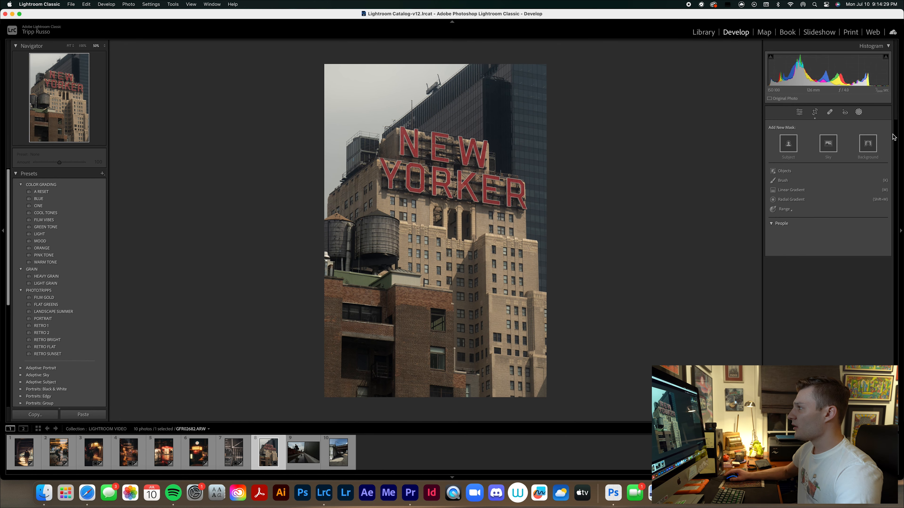
left_click(861, 114)
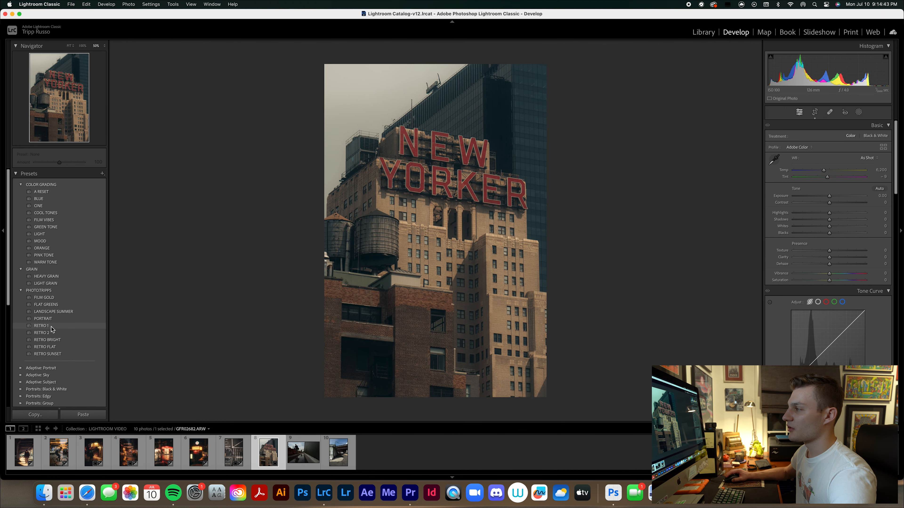
left_click(51, 326)
left_click_drag(833, 170, 837, 171)
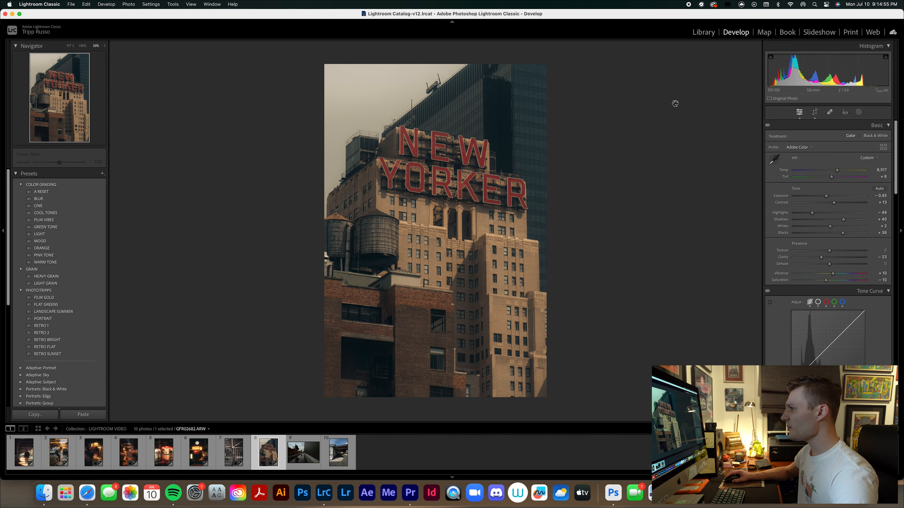
left_click_drag(826, 195, 828, 197)
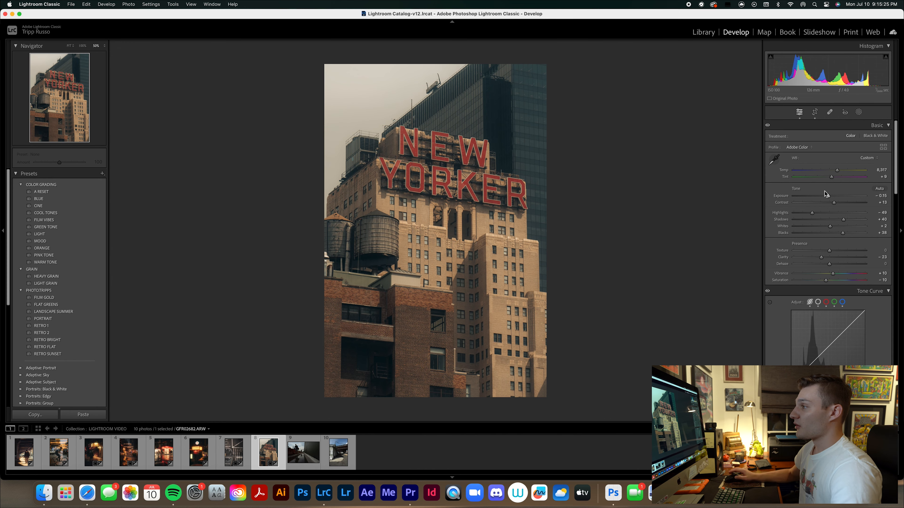
Paint a new brush mask over the shaded recessed walls of the tan building below the New Yorker sign.
key("super+equal")
key("super+minus")
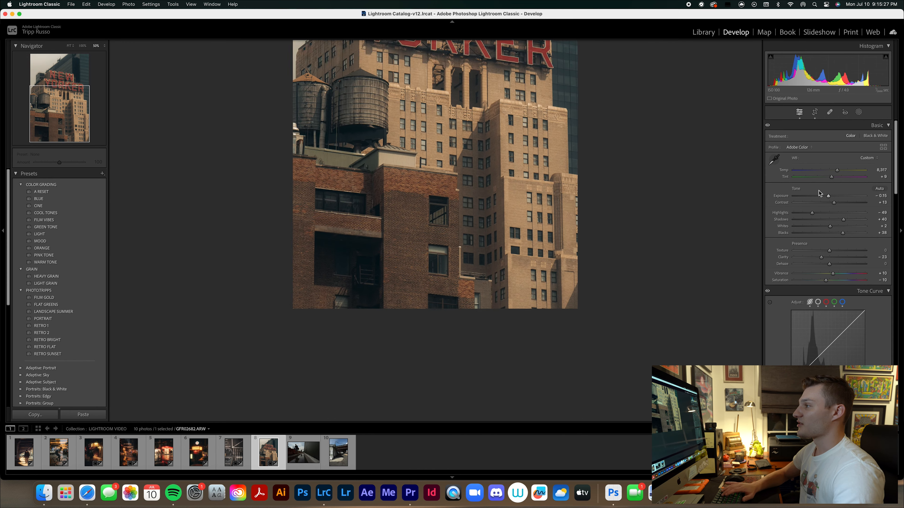
key("super+equal")
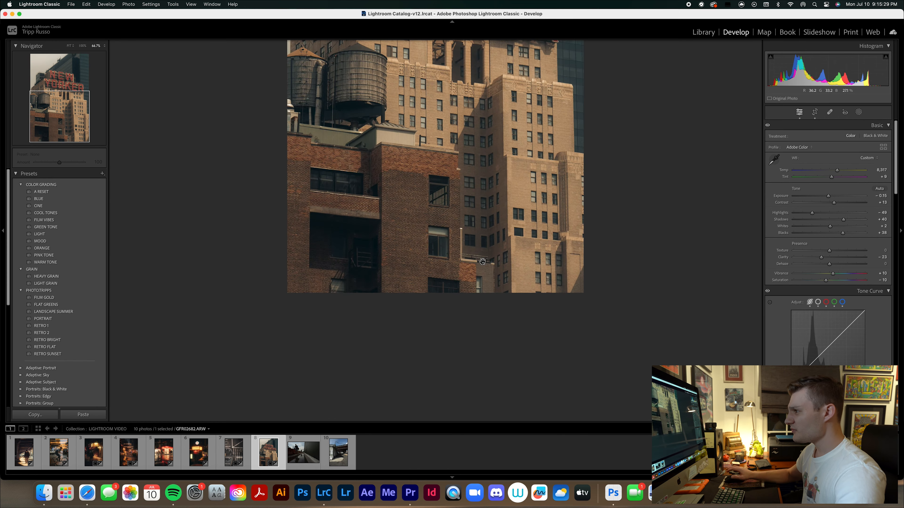
left_click_drag(399, 96, 733, 142)
left_click(857, 113)
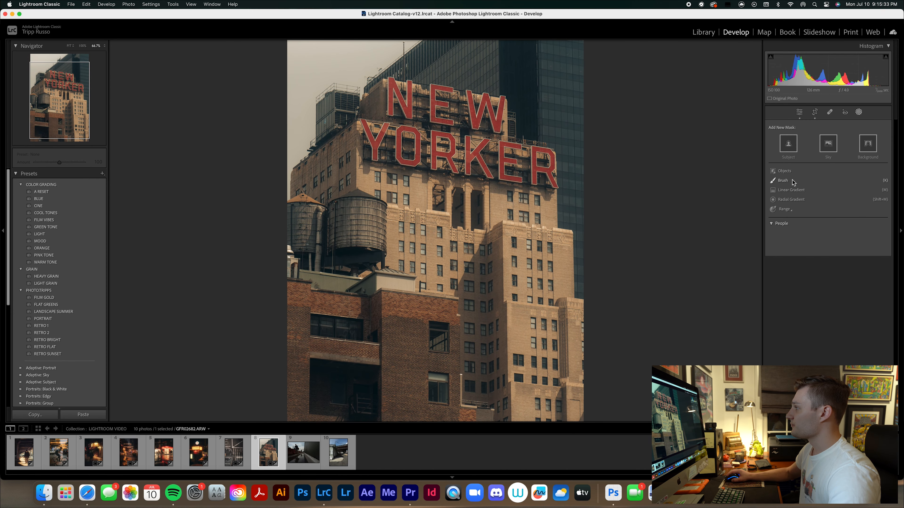
left_click(779, 181)
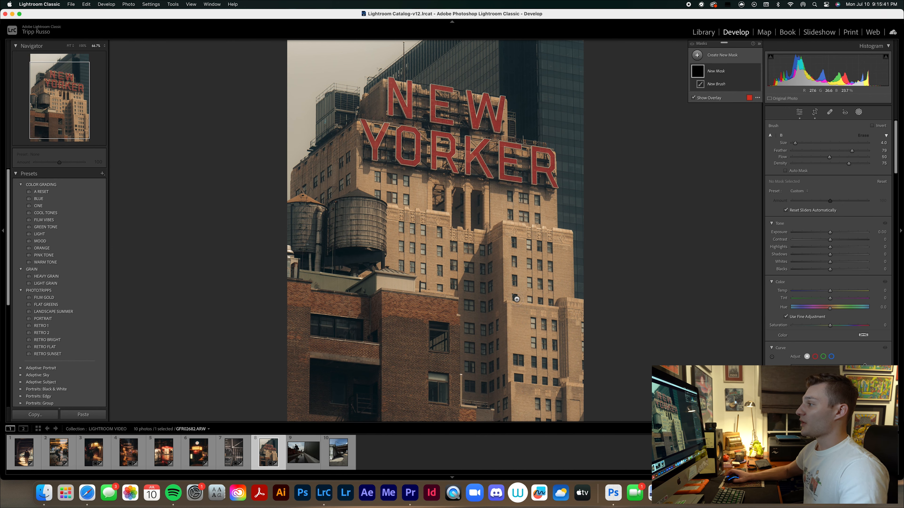
scroll(489, 303, "up", 2)
key("super+equal")
key("space")
left_click_drag(501, 330, 507, 186)
mouse_move(517, 125)
left_mouse_down()
mouse_move(486, 287)
mouse_move(488, 347)
mouse_move(516, 295)
mouse_move(510, 201)
mouse_move(500, 301)
mouse_move(509, 159)
mouse_move(499, 180)
mouse_move(508, 247)
left_mouse_up()
left_click_drag(537, 219, 536, 413)
left_click_drag(569, 356, 570, 271)
scroll(628, 153, "down", 2)
left_click_drag(628, 153, 665, 305)
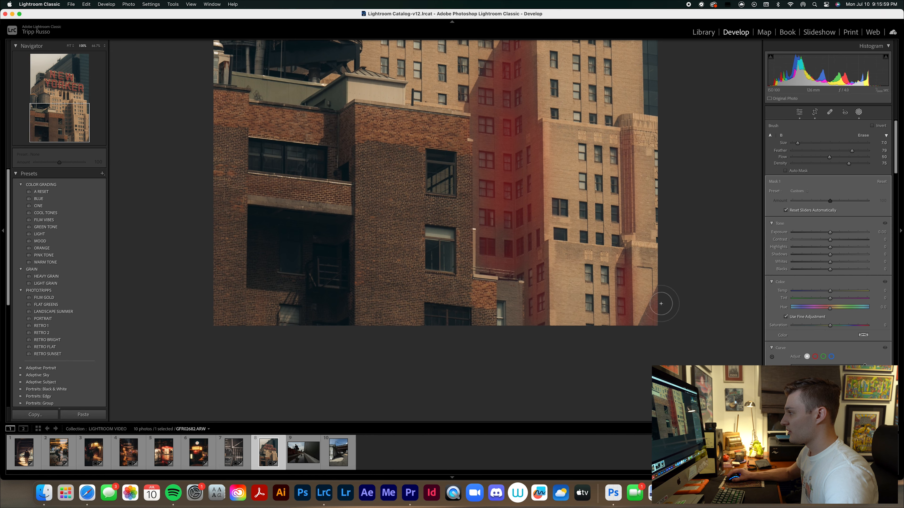
Paint the mask over the brick building's dark balcony recess and the shaded wall below its small roof structure.
left_click_drag(498, 245, 409, 304)
mouse_move(263, 335)
left_mouse_down()
mouse_move(267, 285)
mouse_move(339, 297)
mouse_move(330, 388)
mouse_move(311, 349)
mouse_move(257, 347)
mouse_move(258, 283)
mouse_move(337, 285)
mouse_move(336, 344)
mouse_move(263, 330)
mouse_move(300, 330)
mouse_move(285, 306)
mouse_move(325, 330)
mouse_move(319, 304)
mouse_move(270, 291)
mouse_move(271, 325)
mouse_move(280, 321)
mouse_move(257, 279)
mouse_move(338, 300)
mouse_move(331, 381)
mouse_move(313, 347)
mouse_move(261, 343)
mouse_move(267, 325)
mouse_move(324, 314)
mouse_move(292, 301)
left_mouse_up()
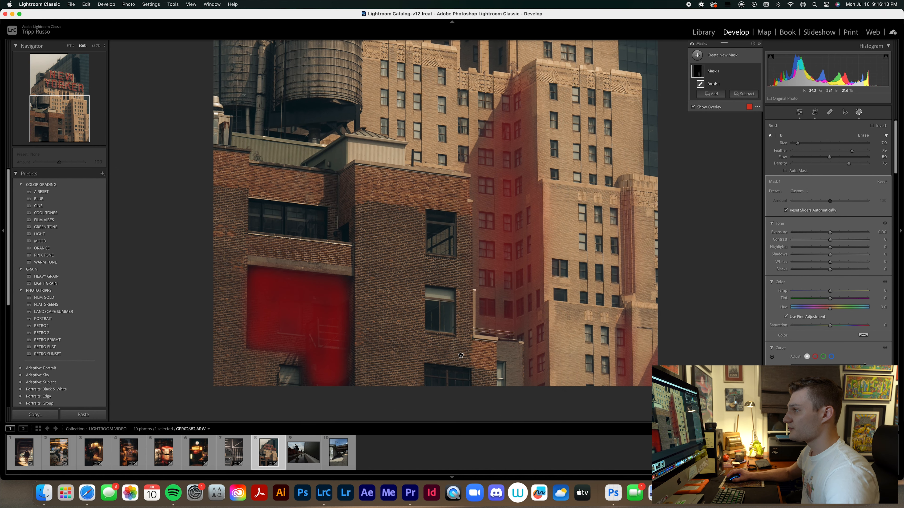
left_click_drag(420, 177, 399, 322)
scroll(316, 315, "down", 3)
mouse_move(318, 311)
left_mouse_down()
mouse_move(347, 295)
mouse_move(344, 310)
mouse_move(333, 306)
mouse_move(335, 294)
mouse_move(321, 308)
mouse_move(337, 318)
mouse_move(333, 350)
left_mouse_up()
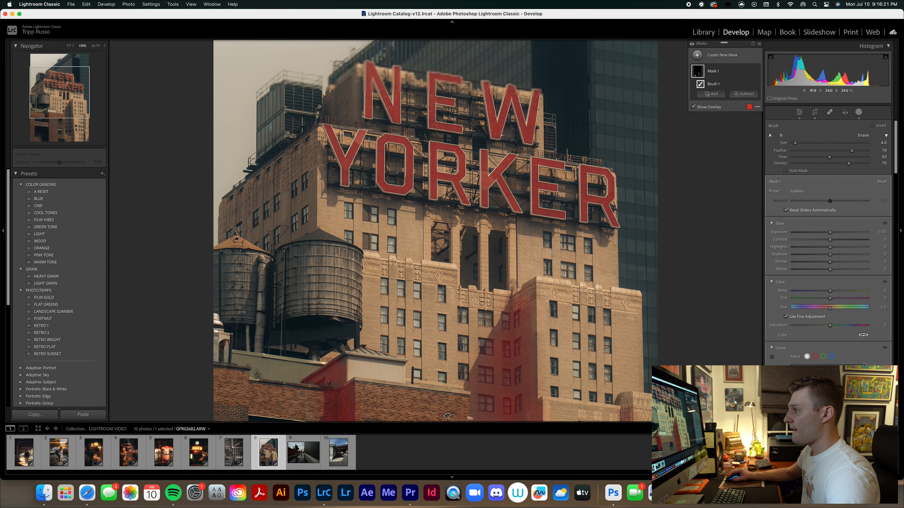
Brush the mask over the dark openings between the stone columns below the New Yorker sign.
scroll(360, 337, "up", 5)
key("super+space")
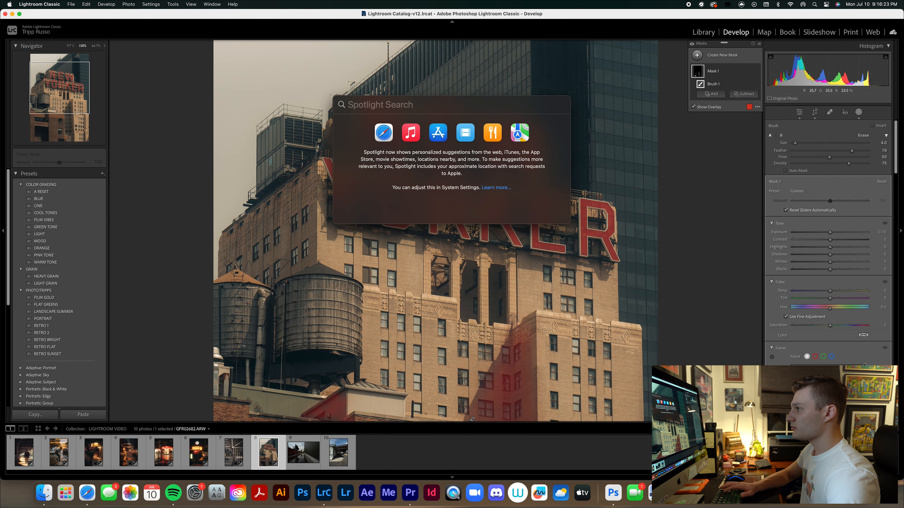
key("Escape")
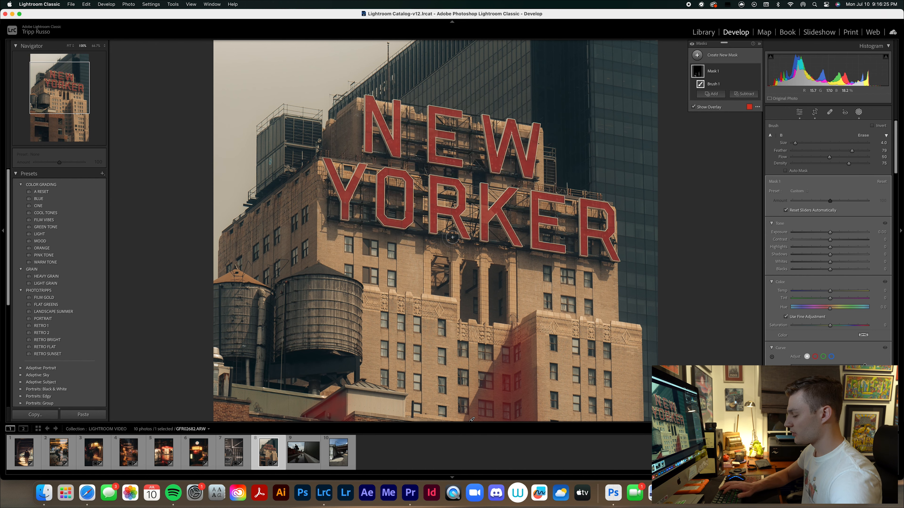
key("super+equal")
key("super+equal")
key("super+equal")
left_click_drag(423, 268, 336, 46)
scroll(403, 283, "down", 3)
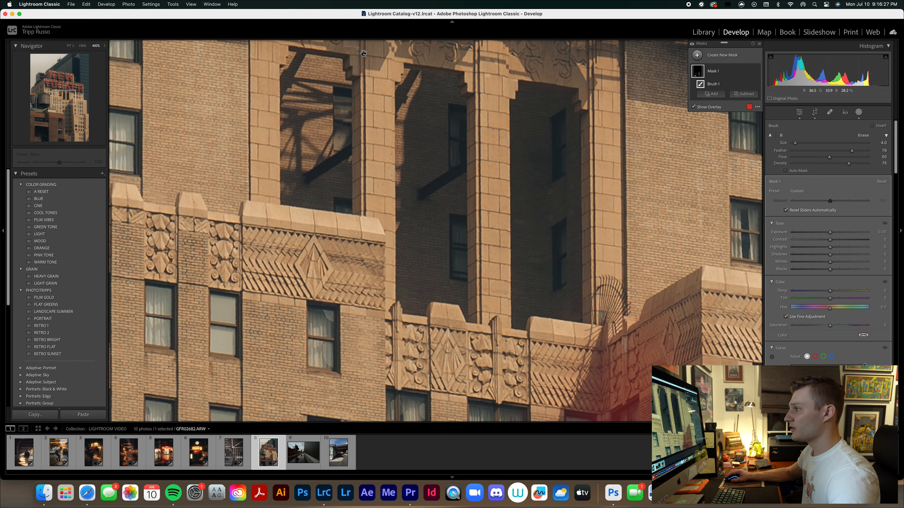
left_click_drag(408, 100, 412, 157)
scroll(417, 193, "up", 5)
mouse_move(430, 223)
left_mouse_down()
mouse_move(436, 270)
mouse_move(427, 296)
mouse_move(418, 296)
mouse_move(459, 291)
mouse_move(453, 129)
mouse_move(426, 83)
mouse_move(426, 201)
left_mouse_up()
mouse_move(335, 191)
left_mouse_down()
mouse_move(300, 198)
mouse_move(292, 190)
mouse_move(333, 192)
left_mouse_up()
mouse_move(567, 286)
left_mouse_down()
mouse_move(569, 241)
mouse_move(565, 299)
mouse_move(527, 320)
mouse_move(519, 279)
mouse_move(525, 114)
mouse_move(550, 110)
mouse_move(568, 273)
mouse_move(551, 163)
left_mouse_up()
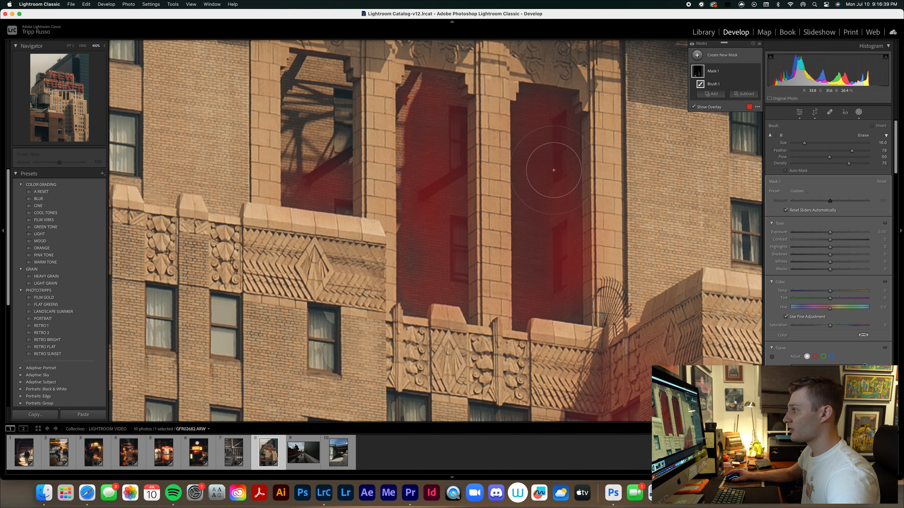
Extend the brush mask along the shadow band on the wall beneath the E and final R of YORKER.
key("super+minus")
key("super+minus")
mouse_move(557, 160)
left_mouse_down()
mouse_move(525, 229)
mouse_move(494, 269)
mouse_move(485, 264)
mouse_move(477, 285)
mouse_move(499, 282)
mouse_move(473, 280)
left_mouse_up()
scroll(484, 281, "down", 1)
mouse_move(540, 280)
left_mouse_down()
mouse_move(627, 290)
mouse_move(629, 313)
mouse_move(641, 296)
left_mouse_up()
mouse_move(615, 257)
left_mouse_down()
mouse_move(617, 248)
mouse_move(628, 254)
left_mouse_up()
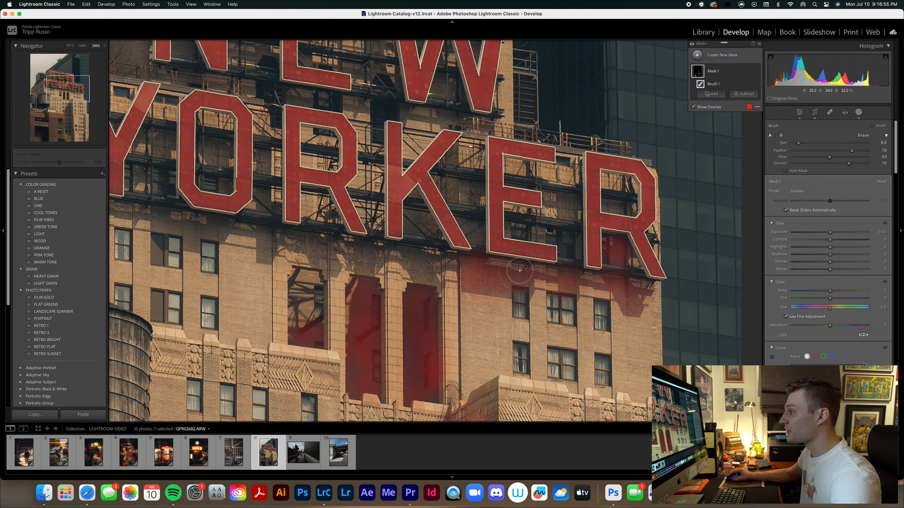
Continue the mask along the shadow beneath the K and the first R and O, covering the leftmost column opening.
mouse_move(363, 268)
left_mouse_down()
mouse_move(344, 254)
mouse_move(367, 267)
mouse_move(391, 255)
mouse_move(425, 286)
mouse_move(414, 264)
mouse_move(433, 280)
mouse_move(439, 267)
mouse_move(449, 283)
left_mouse_up()
left_click_drag(374, 276, 470, 280)
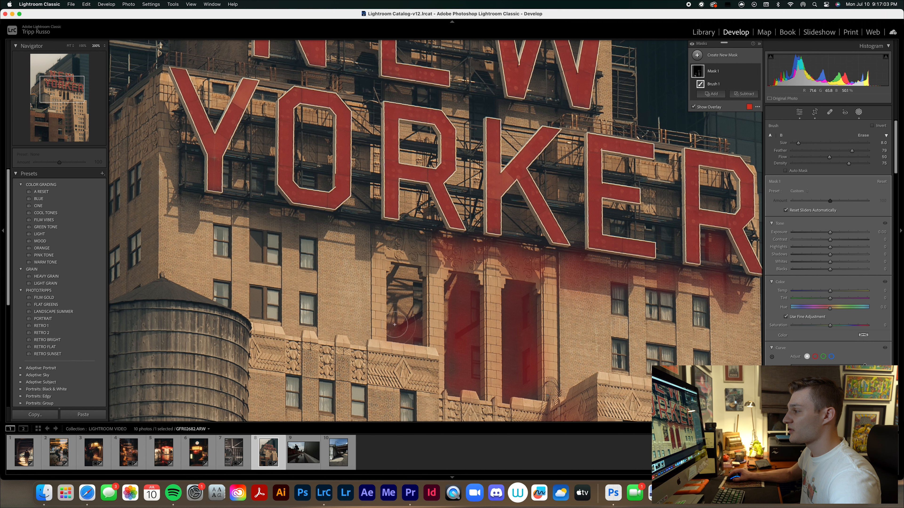
mouse_move(407, 315)
left_mouse_down()
mouse_move(399, 326)
mouse_move(397, 314)
left_mouse_up()
mouse_move(189, 233)
left_mouse_down()
mouse_move(257, 297)
mouse_move(295, 288)
left_mouse_up()
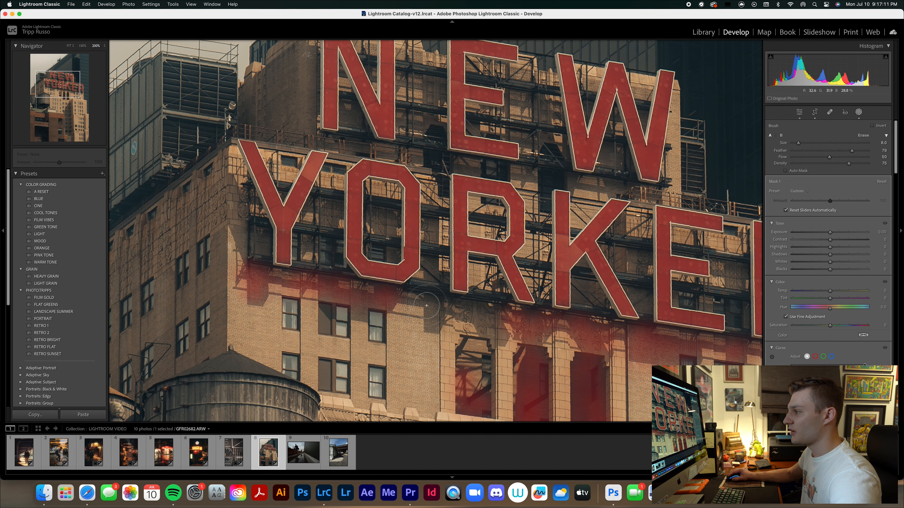
Brush the remaining shadow beneath YORKER and the shaded wall behind the letters Y and O.
left_click_drag(434, 328, 430, 216)
mouse_move(466, 266)
left_mouse_down()
mouse_move(580, 300)
mouse_move(586, 278)
mouse_move(596, 304)
mouse_move(592, 279)
mouse_move(659, 313)
mouse_move(642, 305)
mouse_move(690, 298)
left_mouse_up()
mouse_move(742, 312)
left_mouse_down()
mouse_move(728, 308)
mouse_move(711, 326)
left_mouse_up()
mouse_move(269, 242)
left_mouse_down()
mouse_move(305, 246)
mouse_move(305, 259)
mouse_move(310, 248)
mouse_move(322, 263)
mouse_move(324, 218)
mouse_move(333, 215)
mouse_move(331, 236)
left_mouse_up()
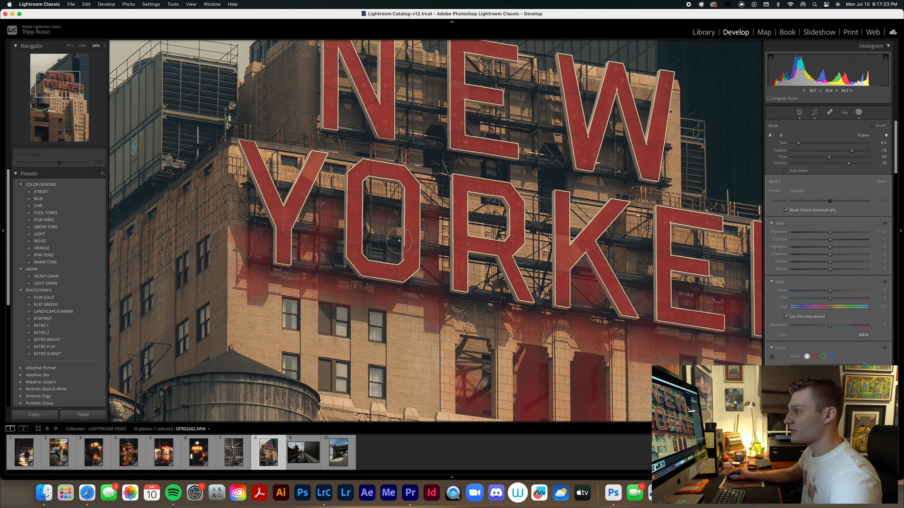
Paint the mask over the shaded wall between the NEW and YORKER lines of the sign.
scroll(431, 212, "up", 5)
mouse_move(404, 244)
left_mouse_down()
mouse_move(351, 256)
mouse_move(450, 264)
mouse_move(464, 270)
mouse_move(456, 275)
mouse_move(522, 284)
left_mouse_up()
left_click_drag(583, 290, 591, 288)
left_click_drag(646, 293, 617, 289)
left_click_drag(608, 237, 610, 266)
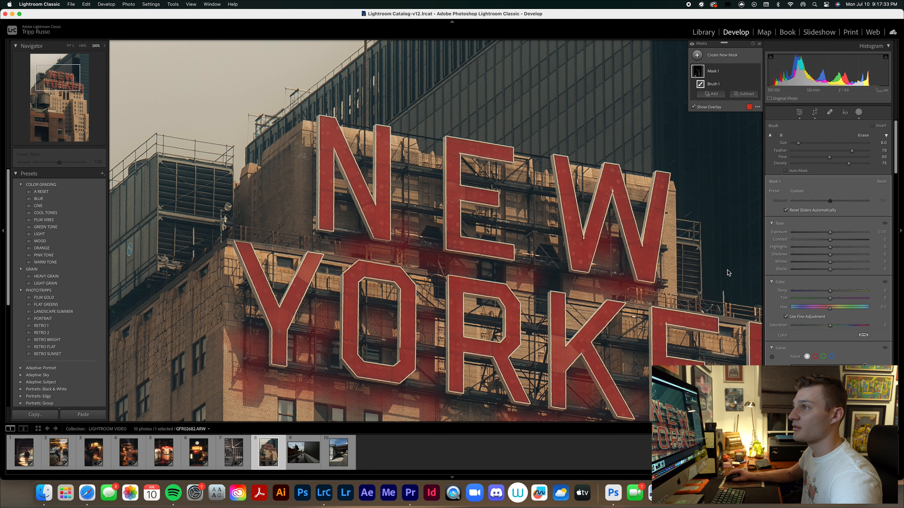
Paint the mask over the shaded side walls of the tan building beside the N and above the water towers.
left_click_drag(297, 175, 303, 237)
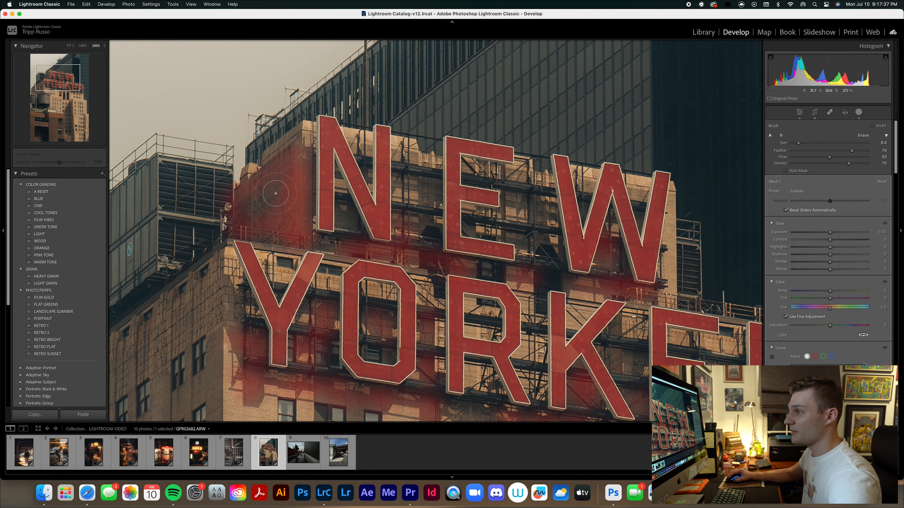
mouse_move(209, 307)
left_mouse_down()
mouse_move(403, 260)
mouse_move(388, 253)
mouse_move(462, 163)
left_mouse_up()
mouse_move(297, 311)
left_mouse_down()
mouse_move(295, 277)
mouse_move(398, 196)
left_mouse_up()
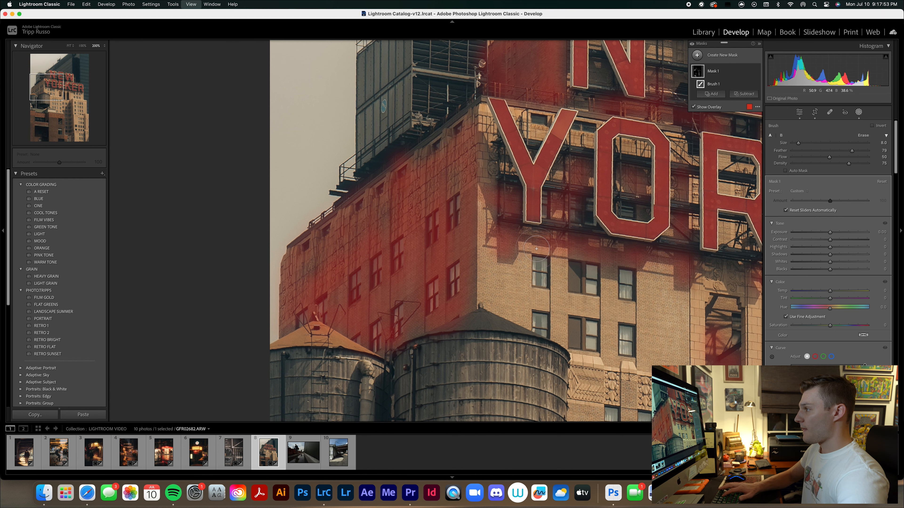
Darken the painted shadow areas by setting the brush mask's exposure to about -0.9.
key("super+minus")
key("super+minus")
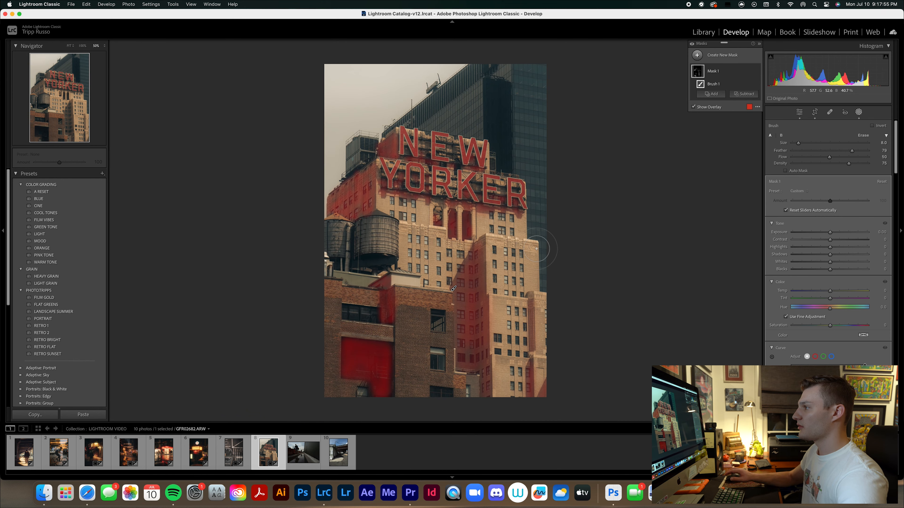
left_click_drag(830, 232, 819, 241)
key("super+plus")
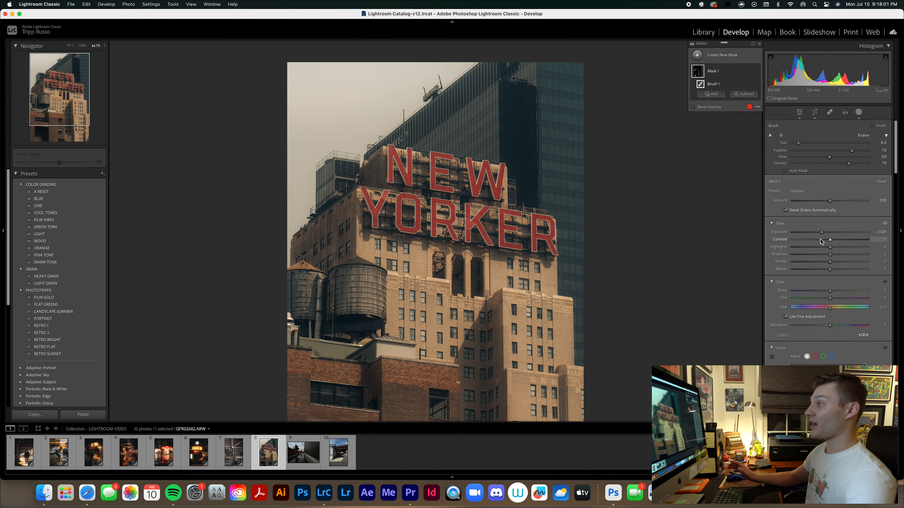
Compare the New Yorker photo with and without the brush mask by toggling the mask's visibility.
scroll(486, 266, "down", 5)
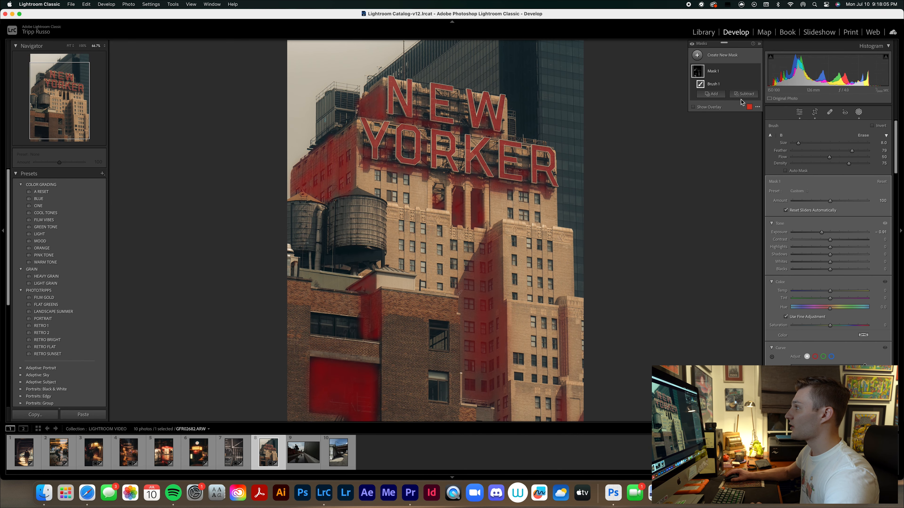
left_click(757, 71)
left_click(757, 72)
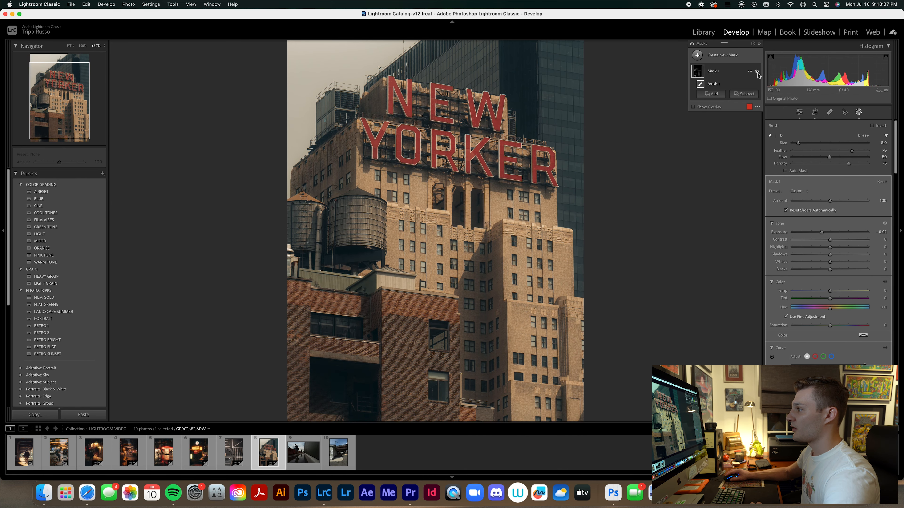
left_click(756, 71)
left_click(756, 71)
left_click(757, 72)
left_click(757, 71)
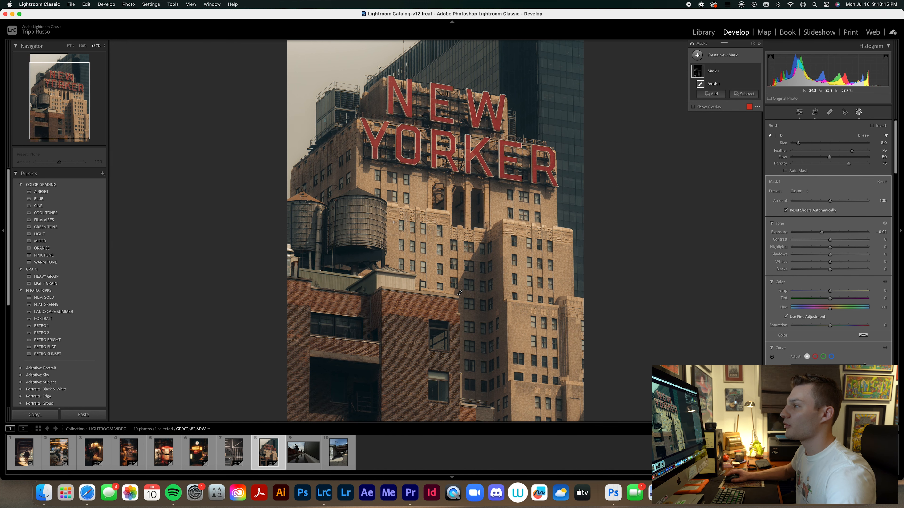
Add more brush strokes to the shaded side wall above the water towers and around the sign's left letters.
left_click(338, 180)
left_click(337, 179)
left_click_drag(337, 179, 318, 188)
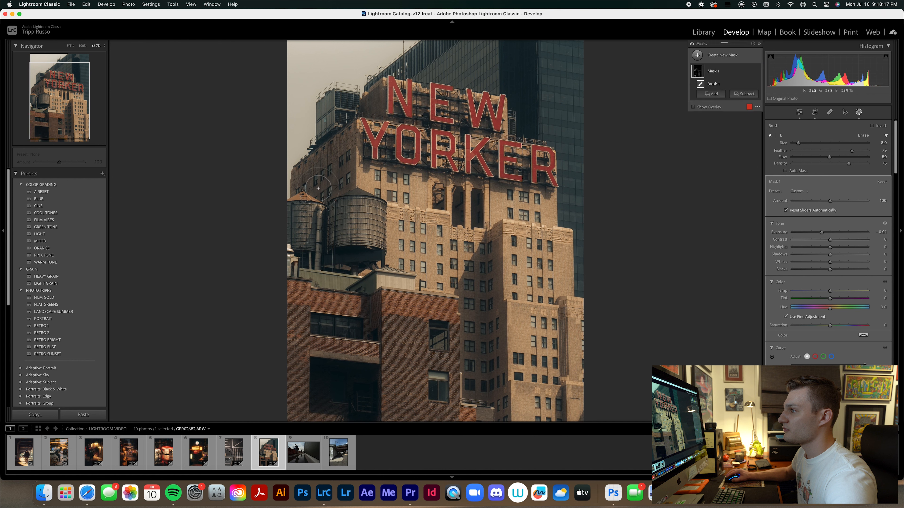
left_click_drag(331, 157, 350, 147)
left_click_drag(356, 146, 372, 146)
left_click(382, 99)
left_click(380, 101)
left_click_drag(312, 175, 346, 139)
left_click(354, 140)
Add more brush strokes over the shaded recess running down the tan building's lower facade.
left_click_drag(440, 268, 440, 204)
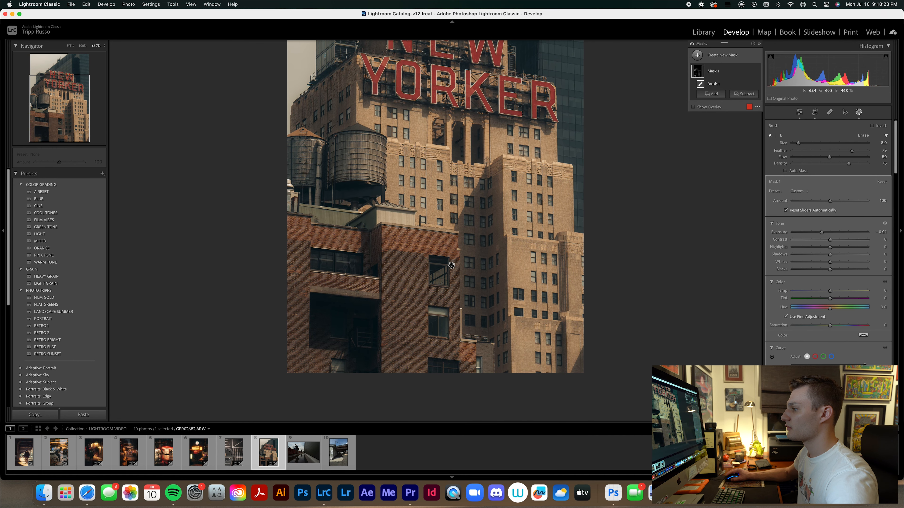
left_click_drag(482, 318, 489, 272)
mouse_move(486, 253)
left_mouse_down()
mouse_move(478, 234)
mouse_move(487, 192)
mouse_move(496, 230)
mouse_move(499, 193)
mouse_move(506, 367)
left_mouse_up()
left_click_drag(472, 202, 471, 324)
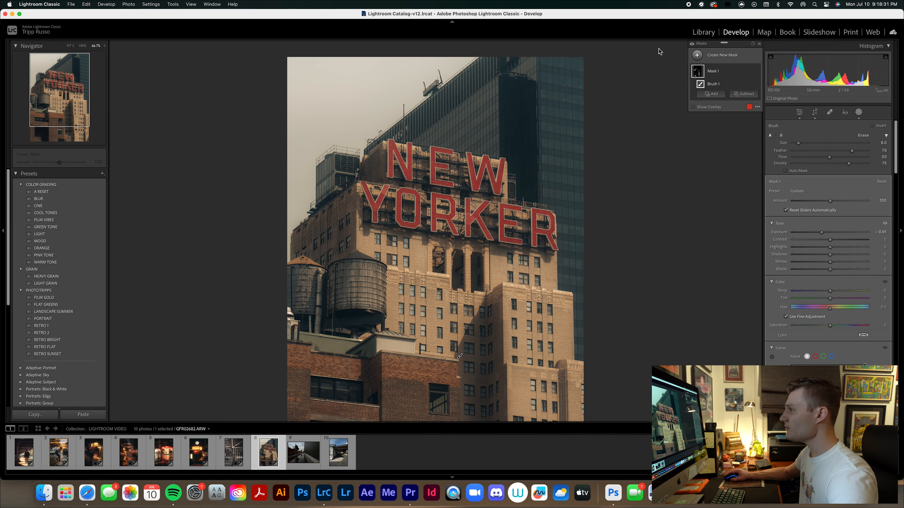
Create a new sky selection mask and try a cooler temperature of -46.
left_click(698, 56)
left_click(712, 71)
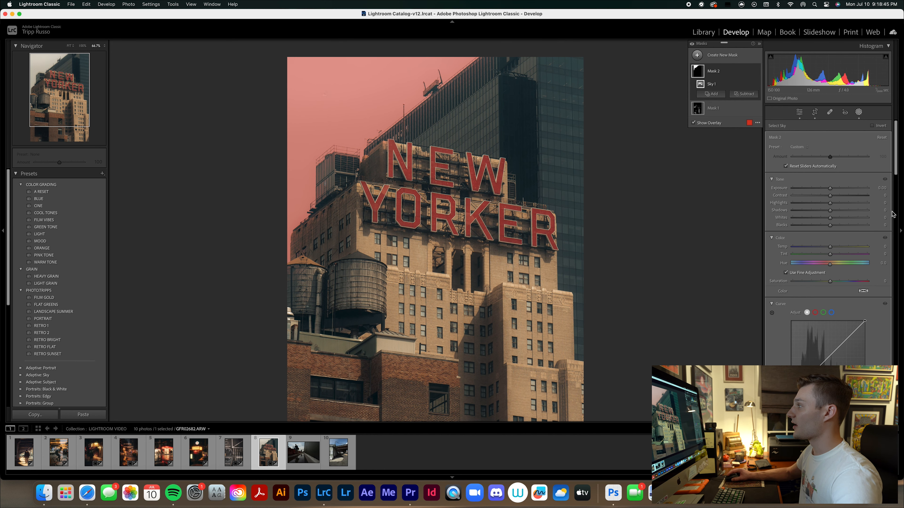
left_click_drag(831, 249, 807, 252)
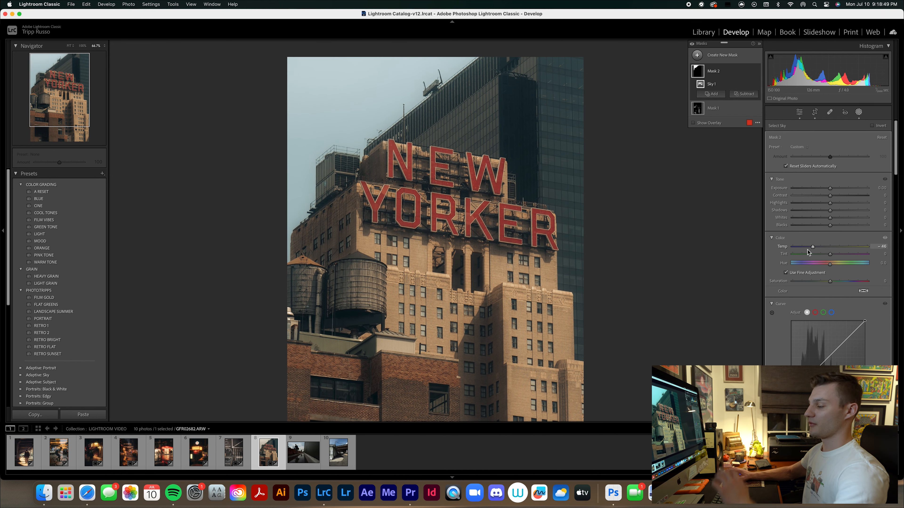
key("super+minus")
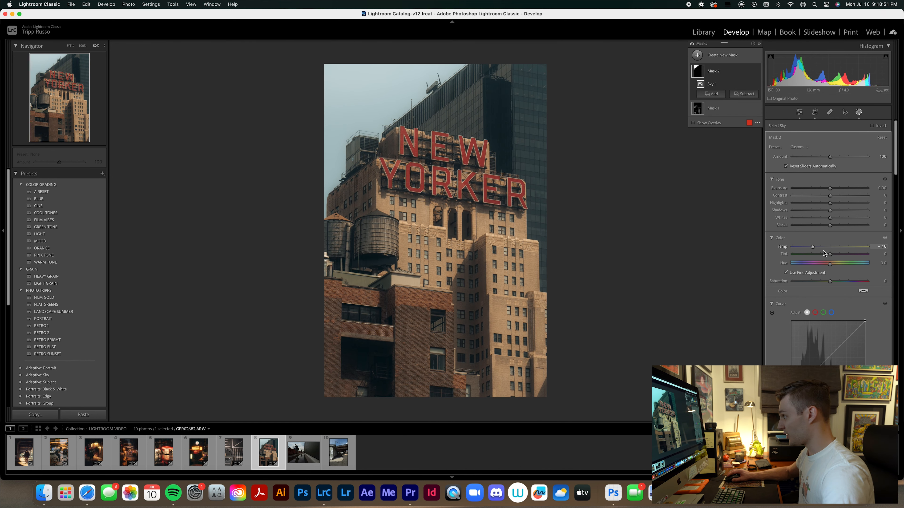
Warm the sky mask by setting its temperature to 58 and saturation to 27.
left_click_drag(814, 248, 851, 250)
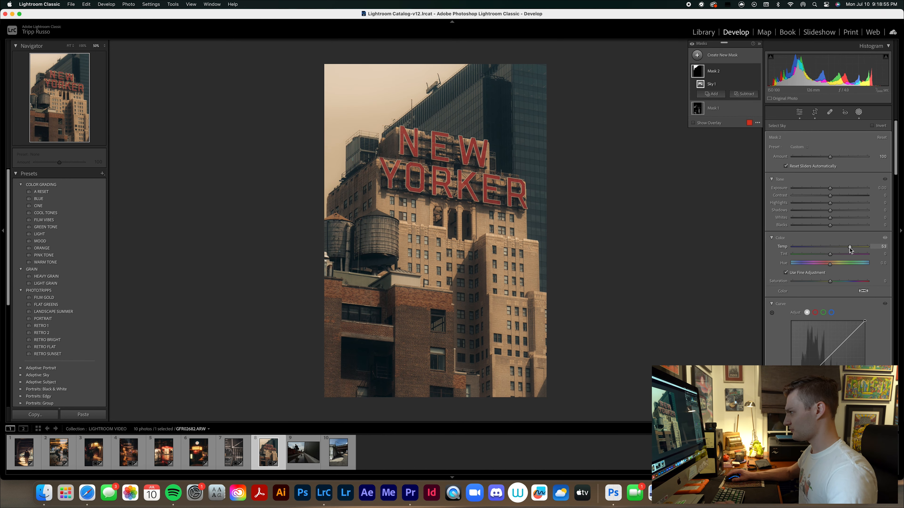
key("super+equal")
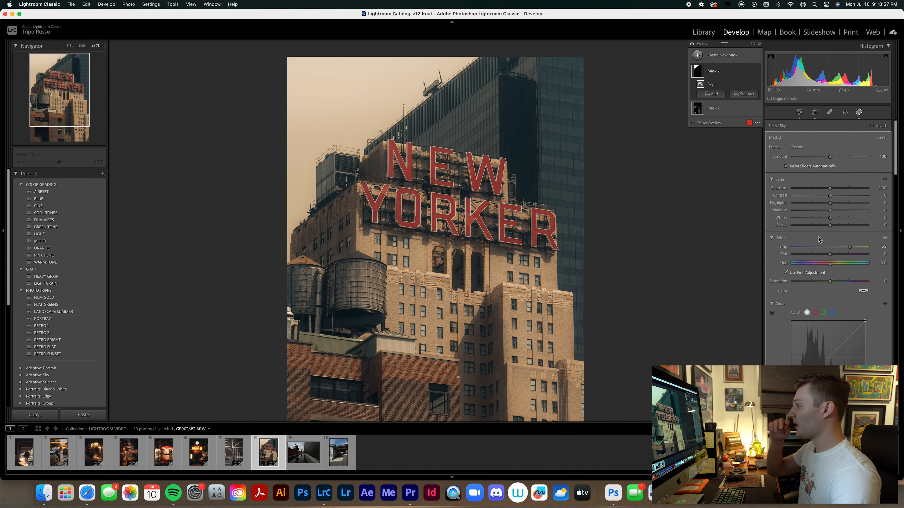
left_click_drag(848, 248, 848, 249)
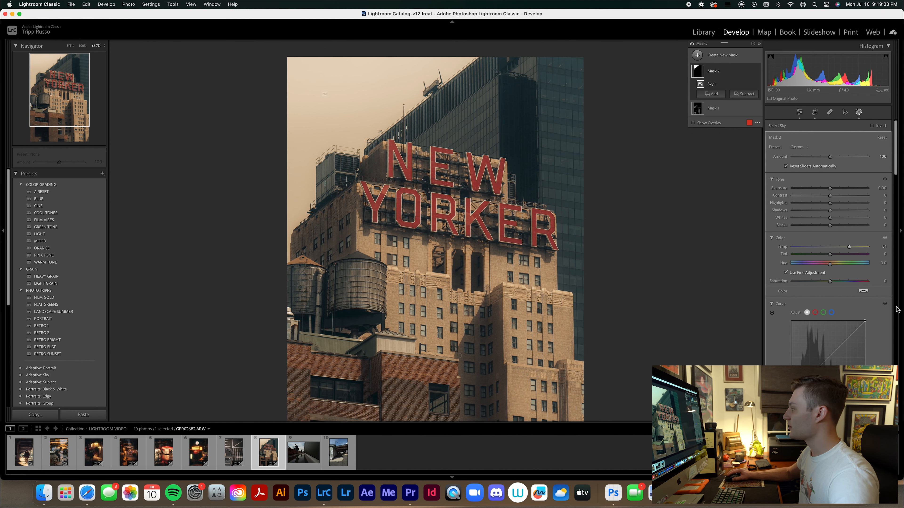
left_click_drag(850, 248, 852, 248)
left_click_drag(830, 282, 841, 282)
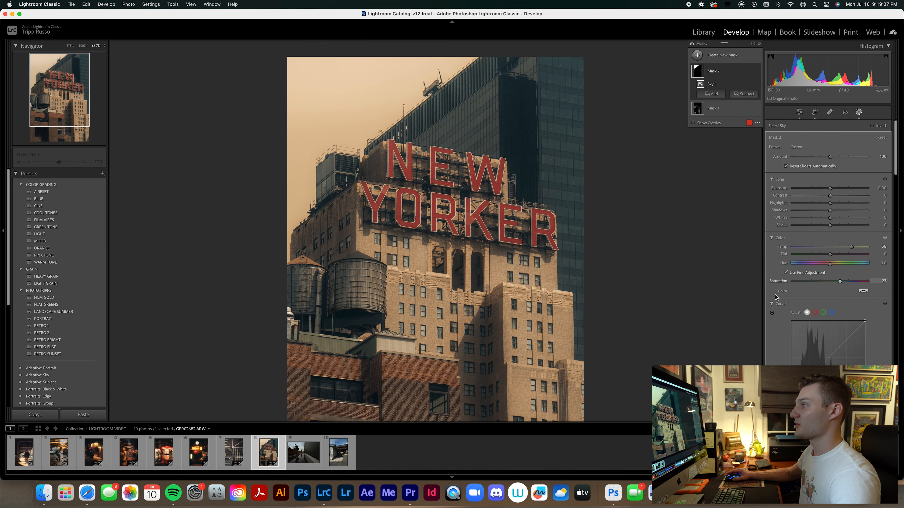
key("super+minus")
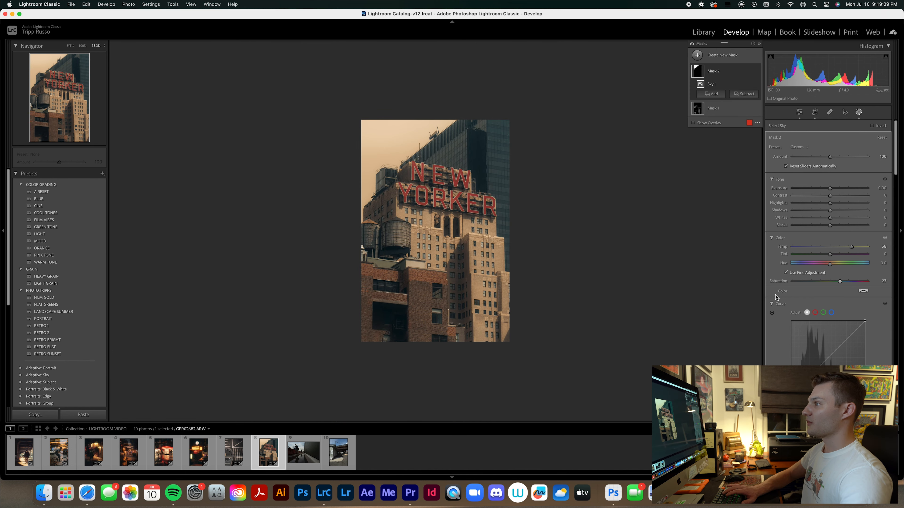
key("super+equal")
key("super+equal")
key("super+minus")
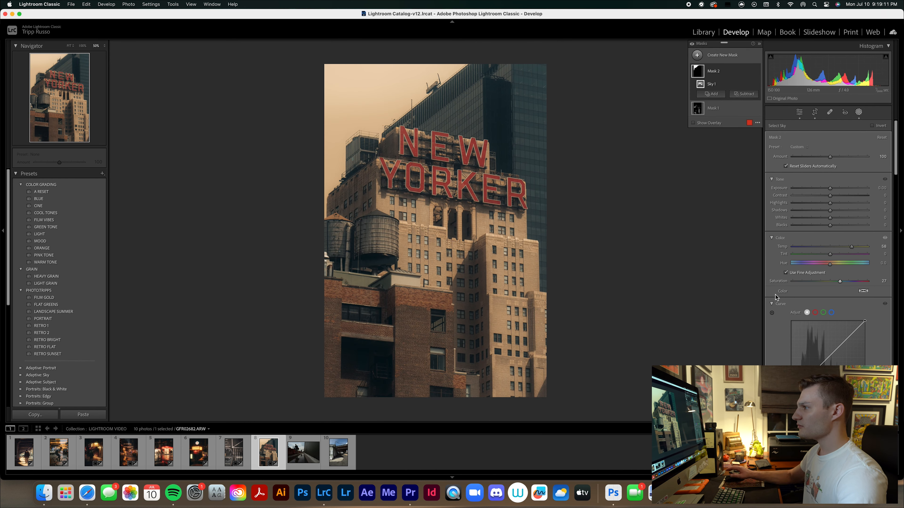
Create a large radial gradient mask and center it on the New Yorker sign.
left_click(712, 93)
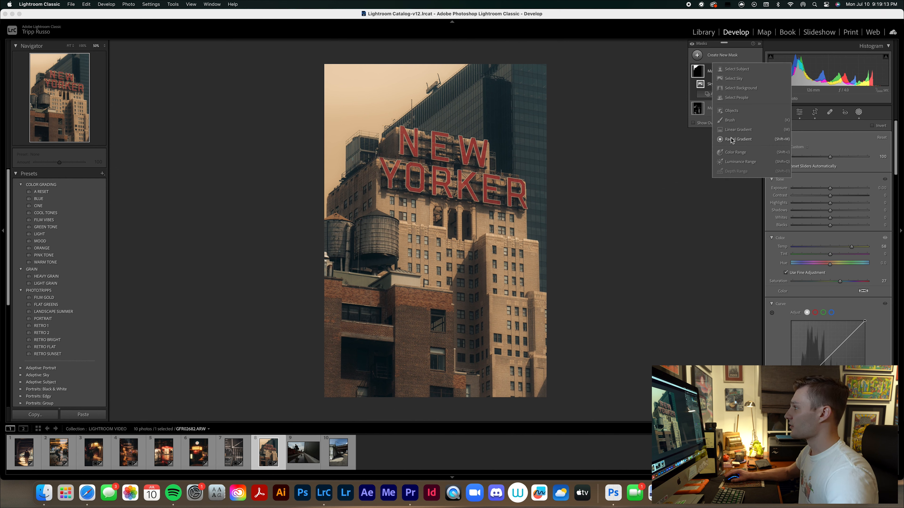
left_click(732, 139)
mouse_move(463, 143)
left_mouse_down()
mouse_move(609, 303)
mouse_move(630, 313)
left_mouse_up()
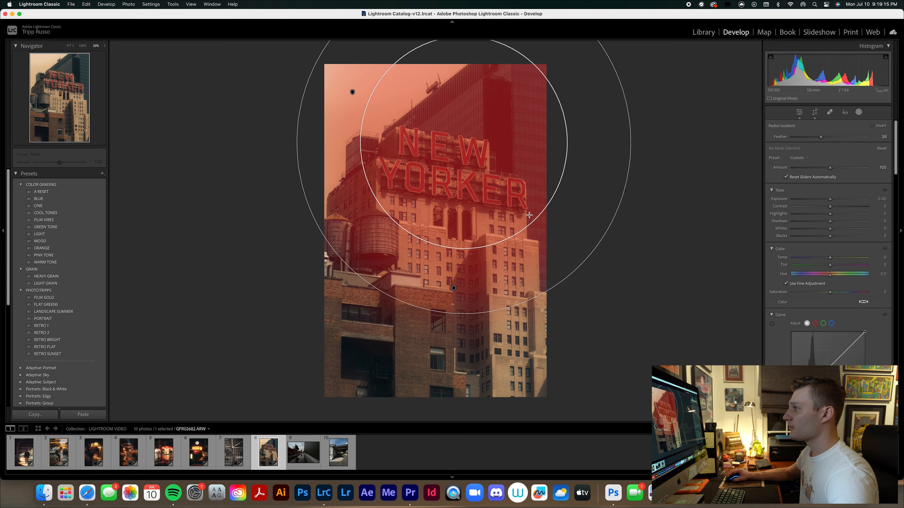
left_click_drag(529, 215, 530, 217)
left_click_drag(462, 143, 445, 181)
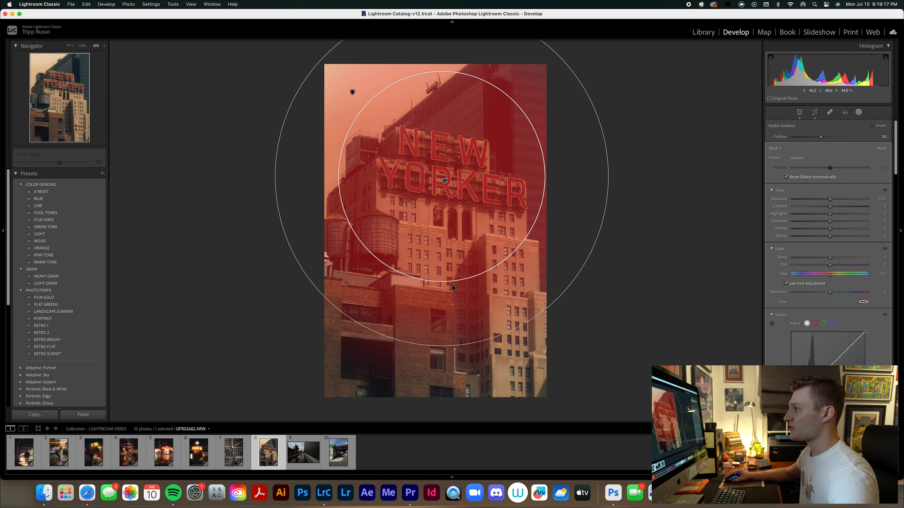
Invert the radial gradient mask and lower its exposure to darken the photo around the sign.
right_click(444, 179)
left_click(475, 195)
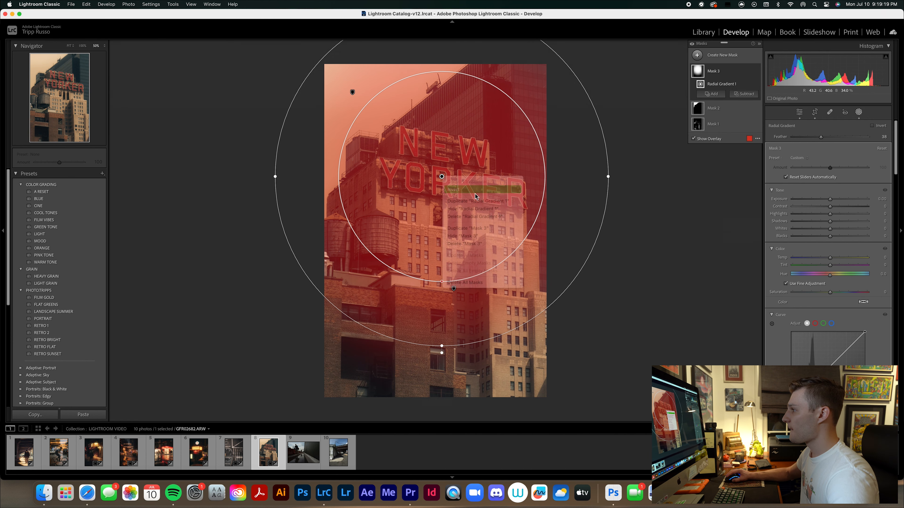
left_click_drag(829, 199, 822, 201)
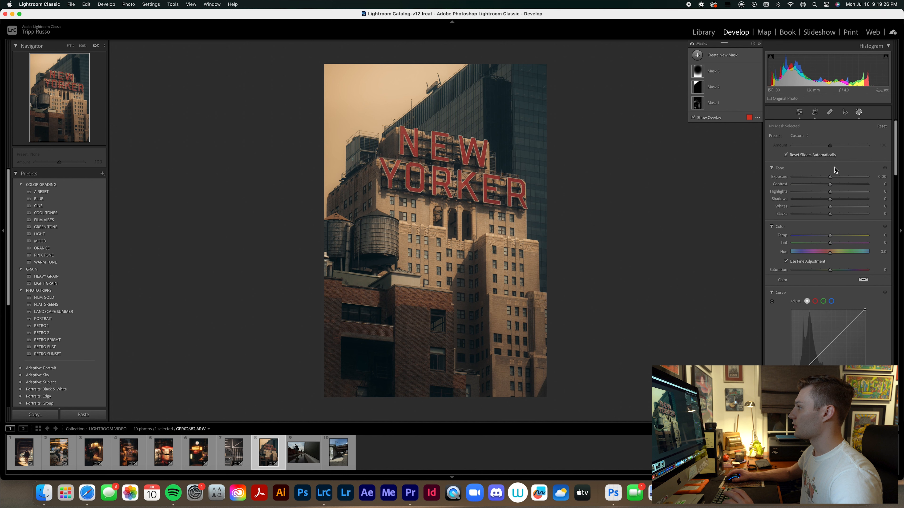
Set the New Yorker photo's overall exposure to +0.20.
left_click(856, 117)
left_click_drag(829, 196, 830, 196)
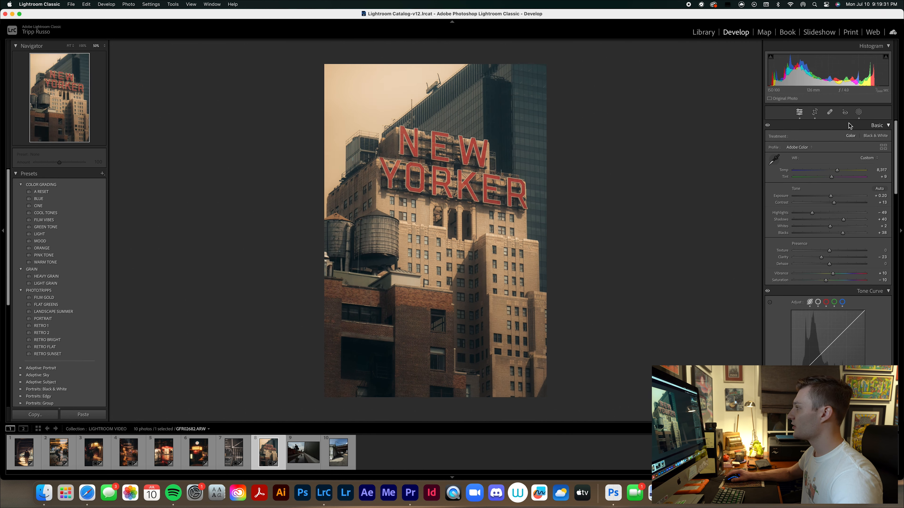
Create a color range mask sampled from the red letters of the New Yorker sign.
left_click(858, 112)
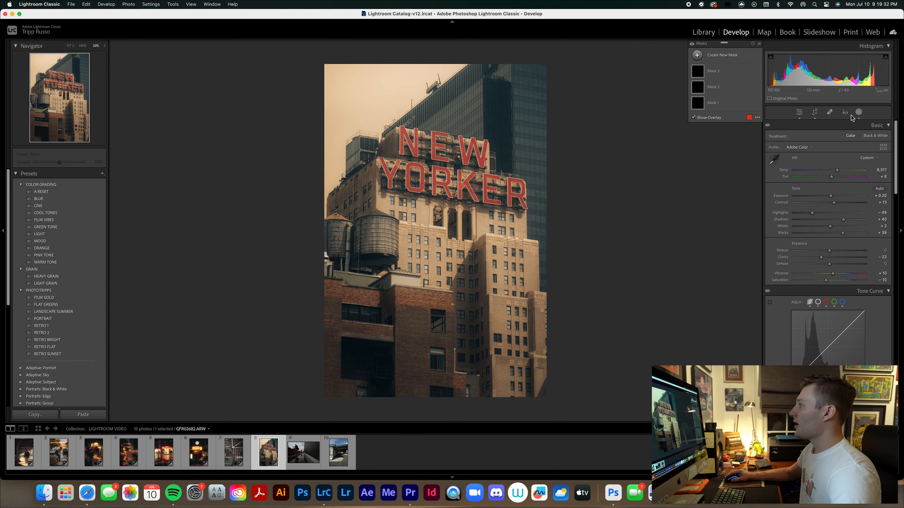
left_click(697, 55)
key("super+equal")
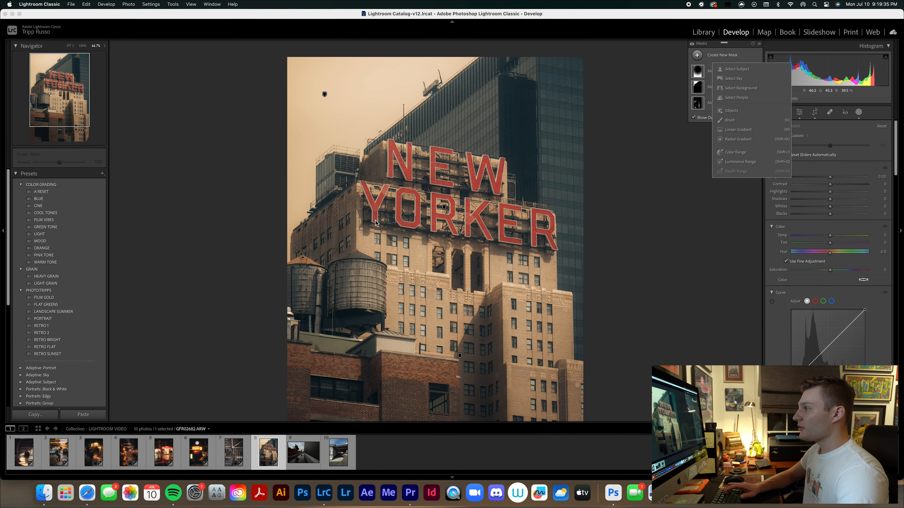
key("super+equal")
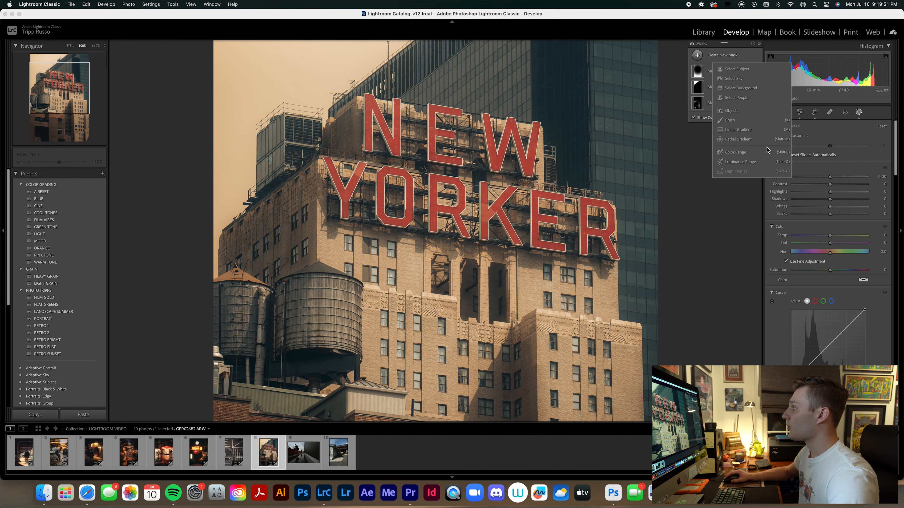
left_click(735, 152)
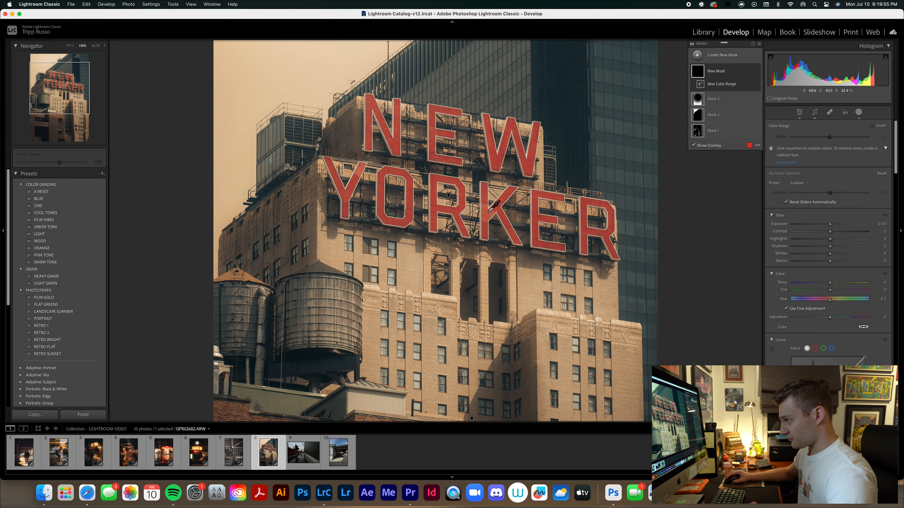
left_click(433, 154)
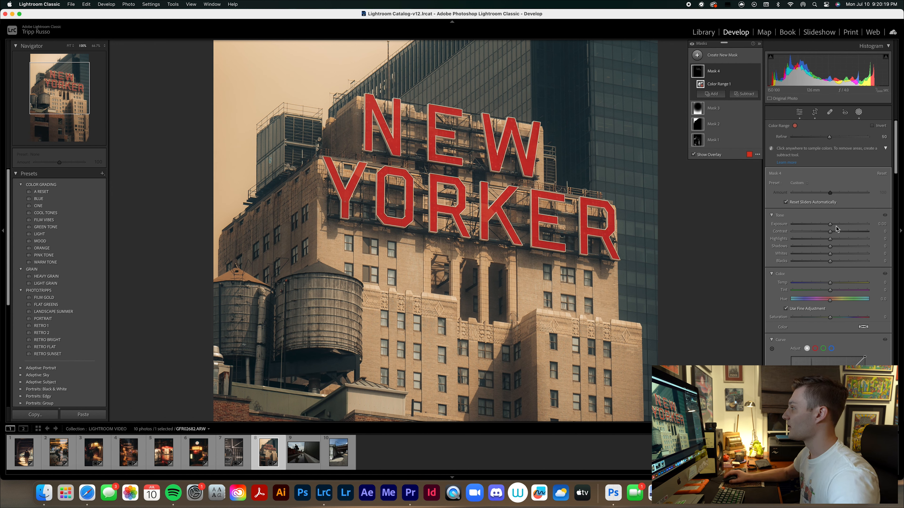
Set the red letters' mask to saturation 28, exposure 0.27 and contrast 7.
left_click_drag(830, 316, 841, 318)
left_click_drag(831, 225, 832, 230)
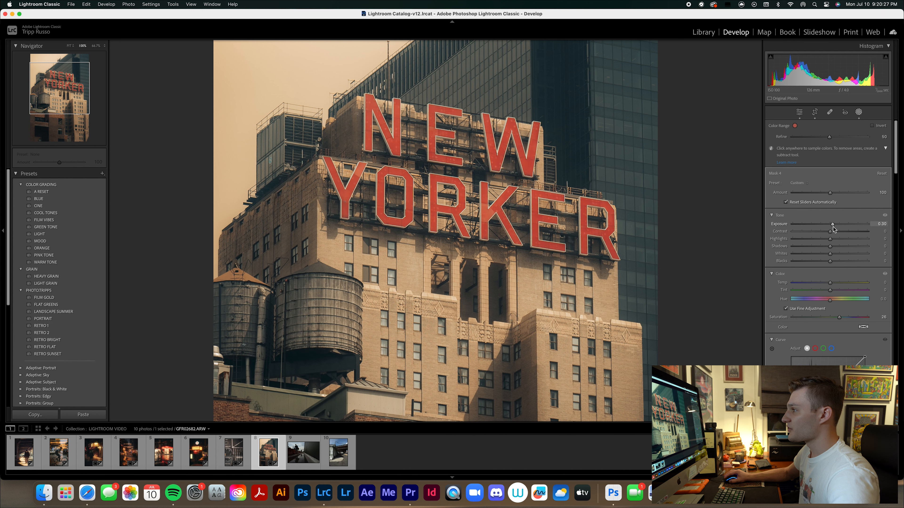
left_click_drag(833, 227, 834, 233)
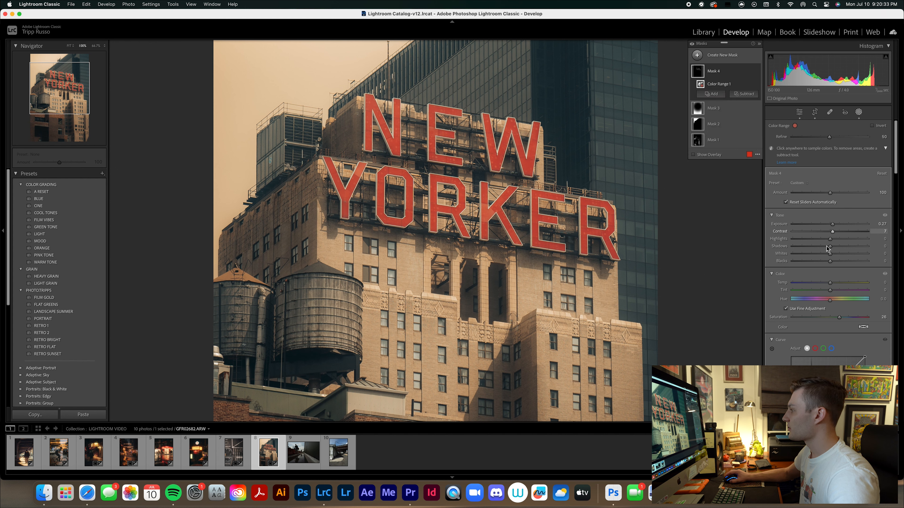
key("alt+minus")
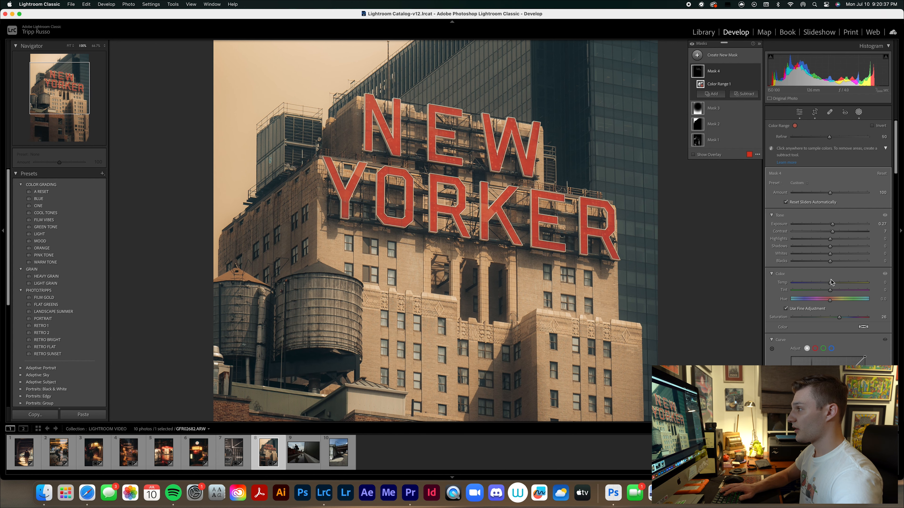
key("super+z")
Compare the whole photo with the red color range mask switched off and on, and leave masking.
key("super+minus")
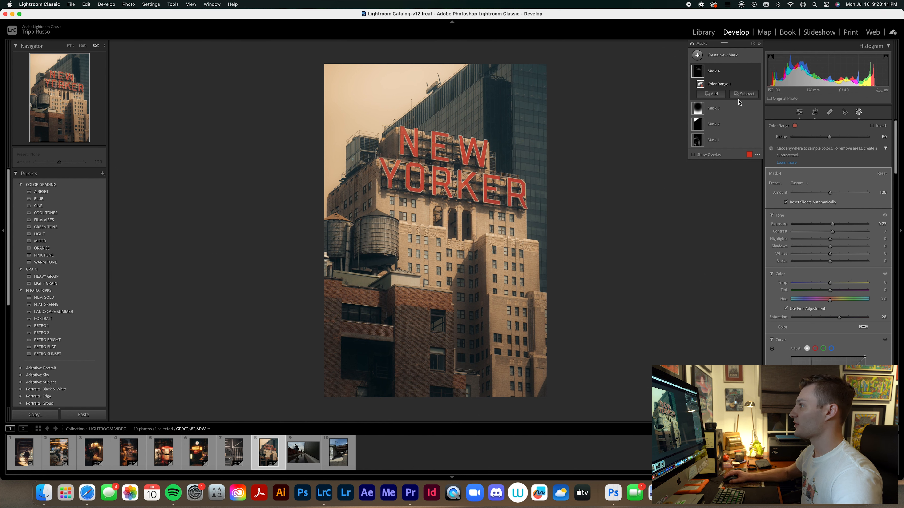
left_click(757, 84)
left_click(757, 84)
left_click(757, 84)
left_click(757, 84)
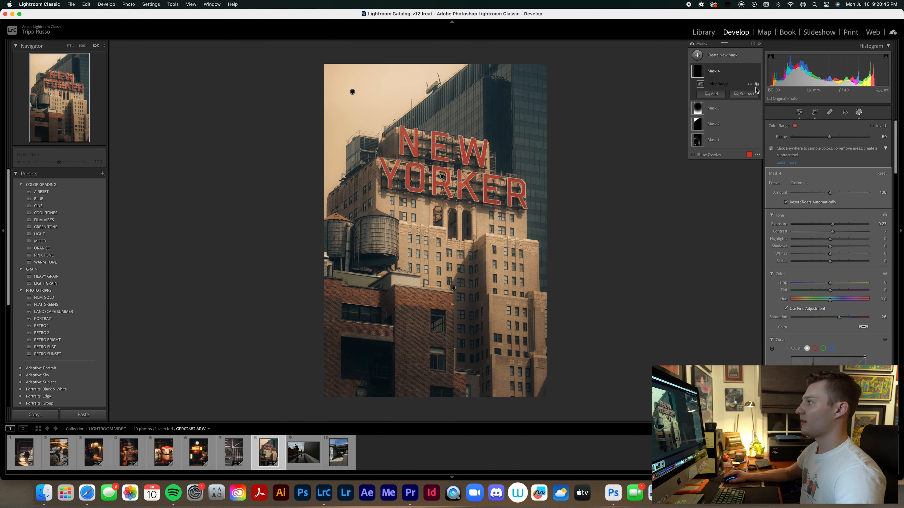
left_click(757, 84)
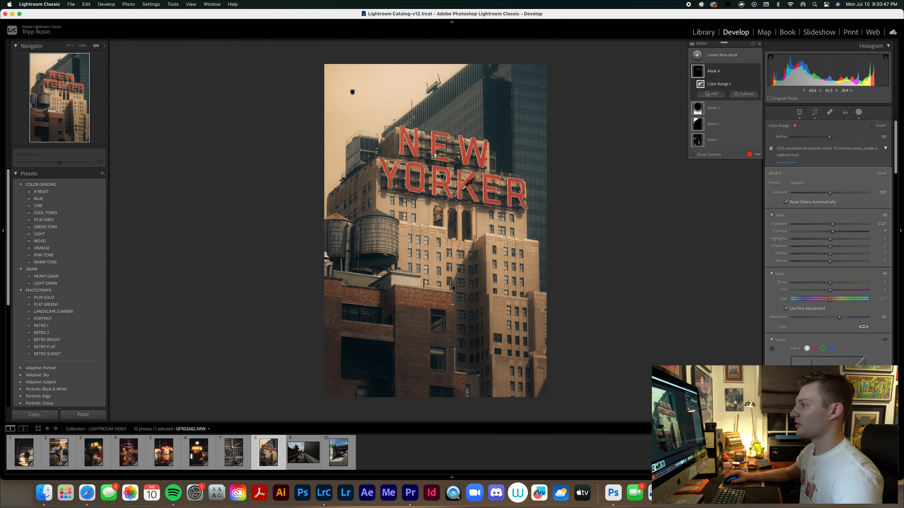
left_click(858, 114)
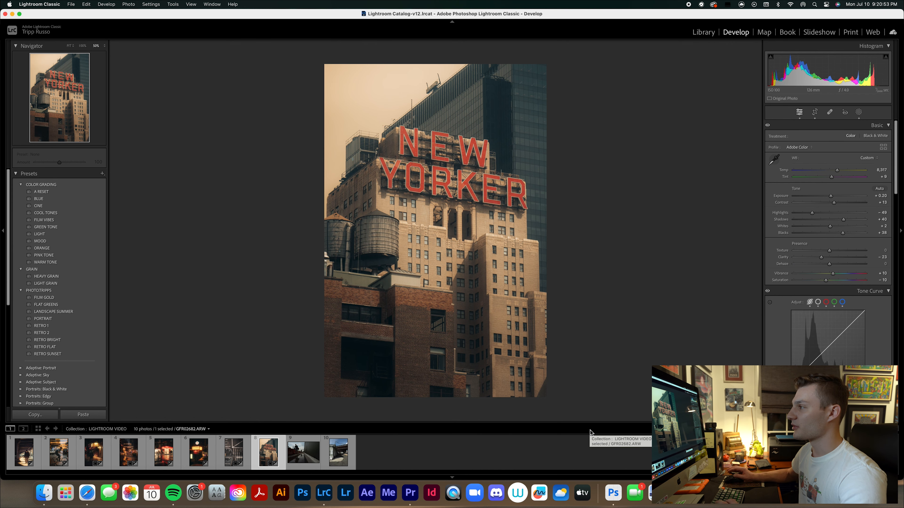
key("super+equal")
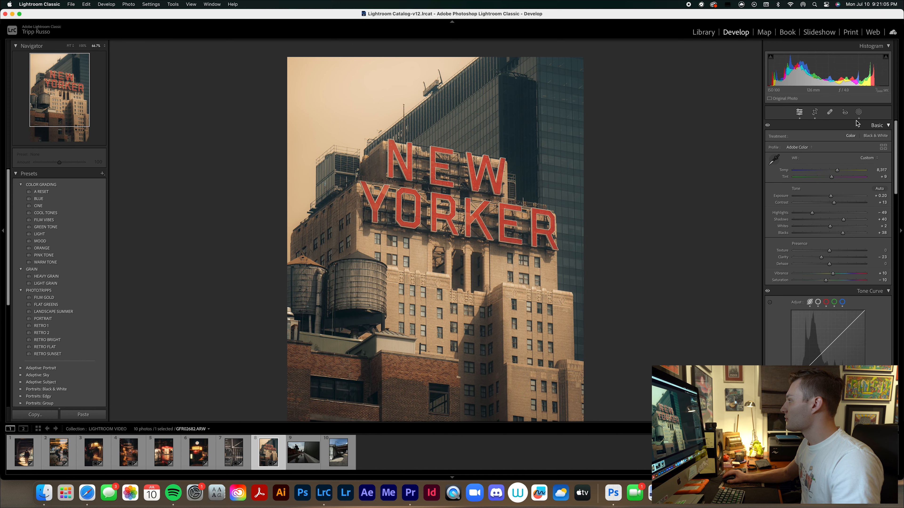
left_click(858, 113)
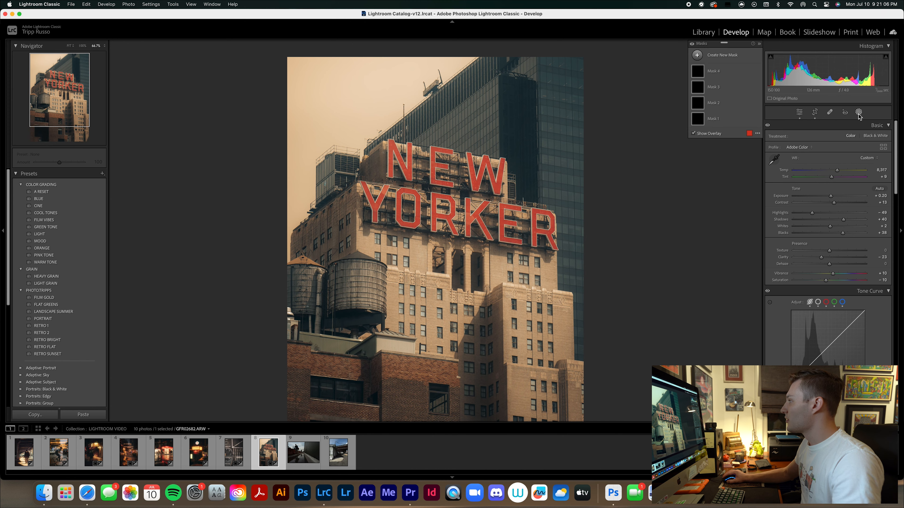
left_click(697, 54)
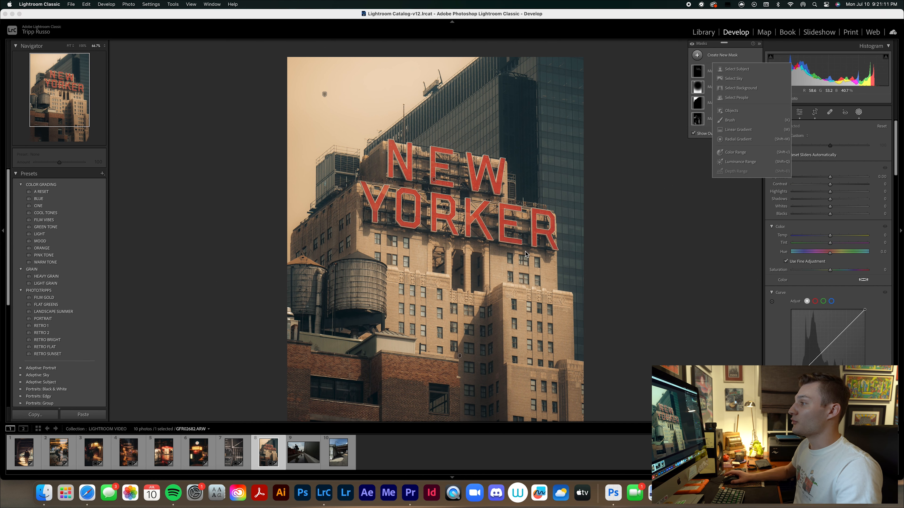
left_click(423, 224)
left_click(859, 112)
key("super+minus")
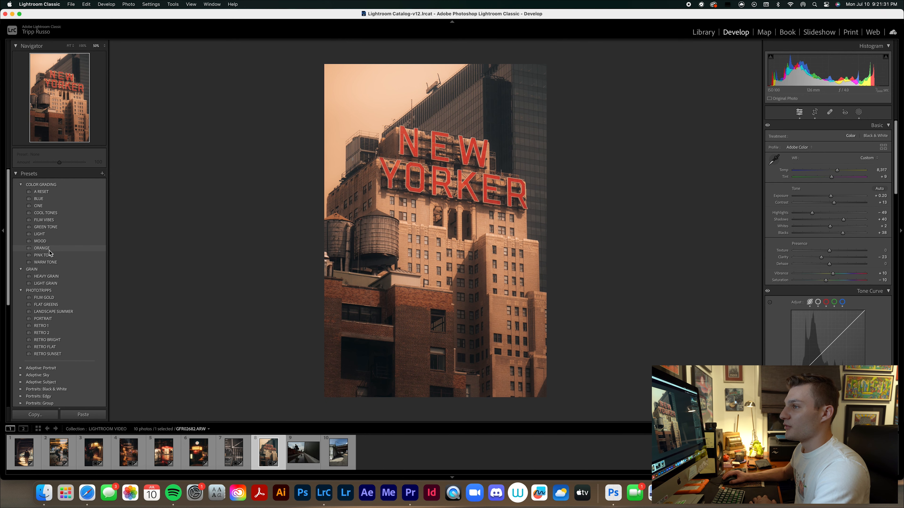
Apply the ORANGE color grading preset at an amount of 55 and raise the photo's exposure to +0.35.
left_click(57, 248)
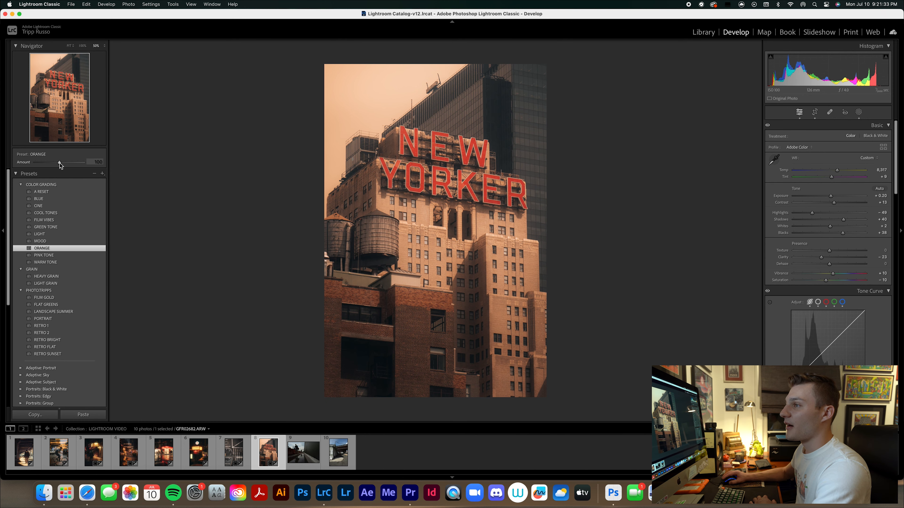
left_click_drag(58, 162, 56, 163)
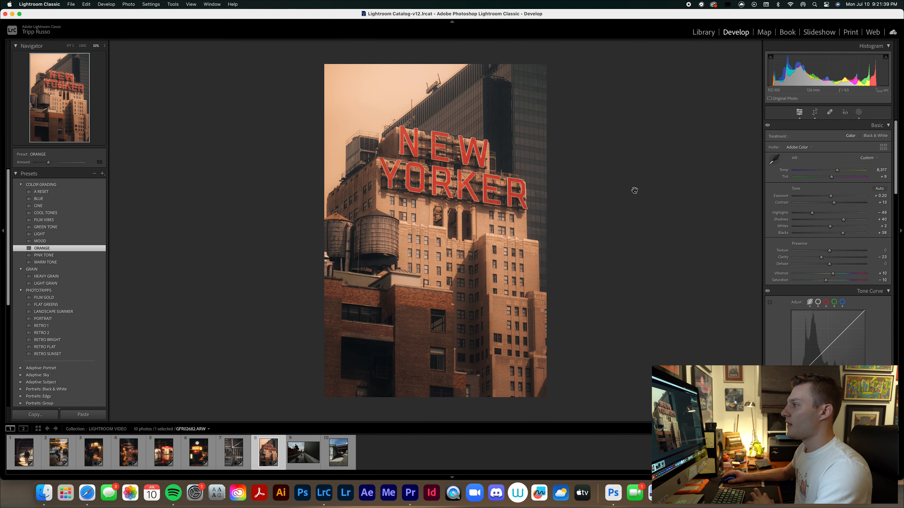
left_click(858, 114)
left_click(858, 113)
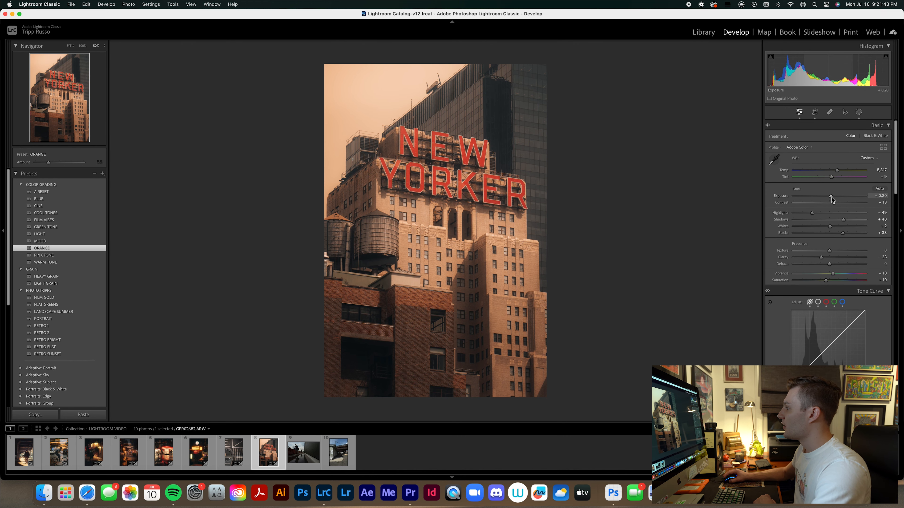
left_click_drag(830, 196, 832, 196)
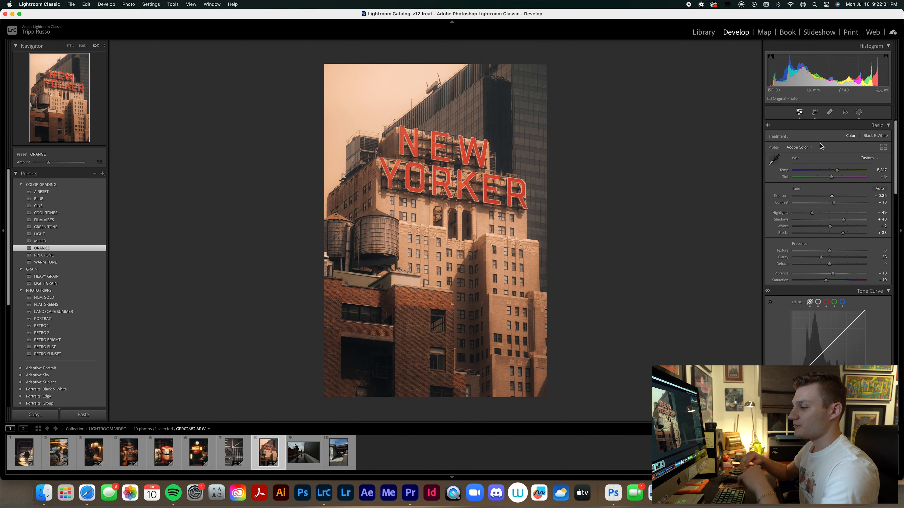
Open the street puddle photo GFR02803.ARW and crop a thin strip off its left edge.
left_click(306, 463)
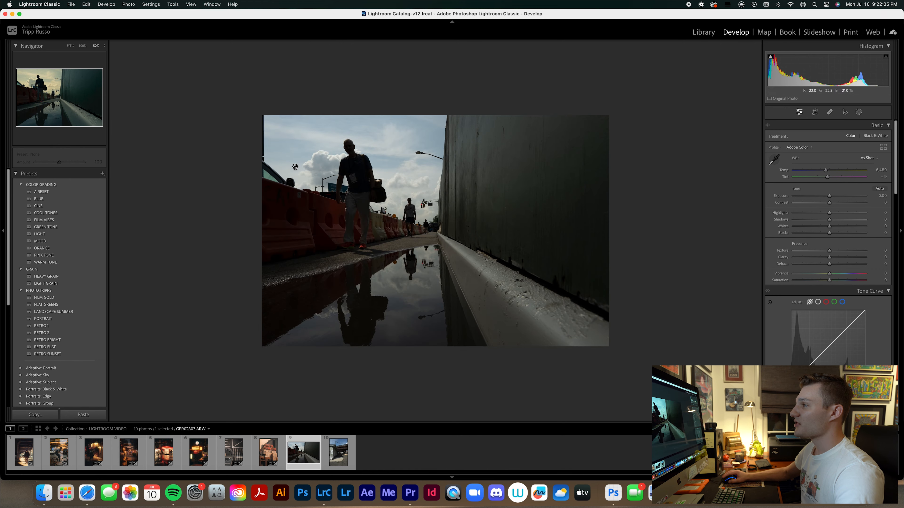
left_click(819, 113)
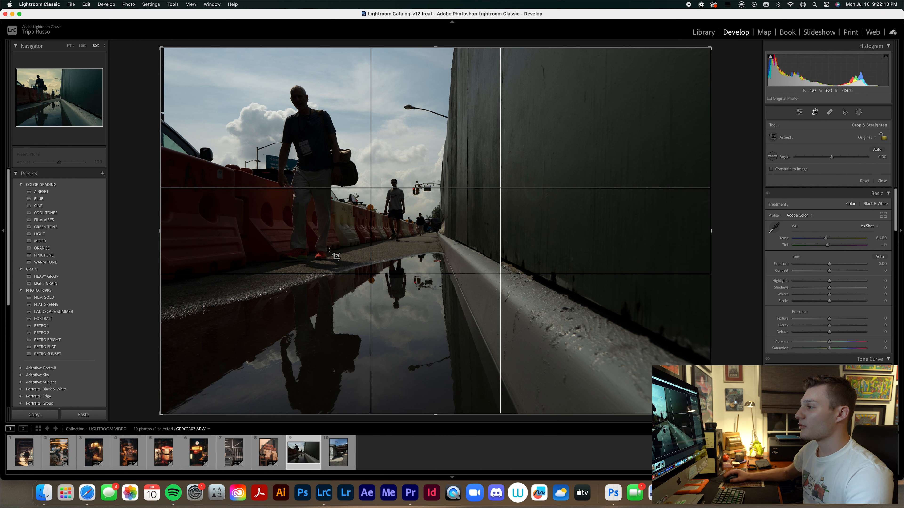
left_click_drag(161, 231, 165, 232)
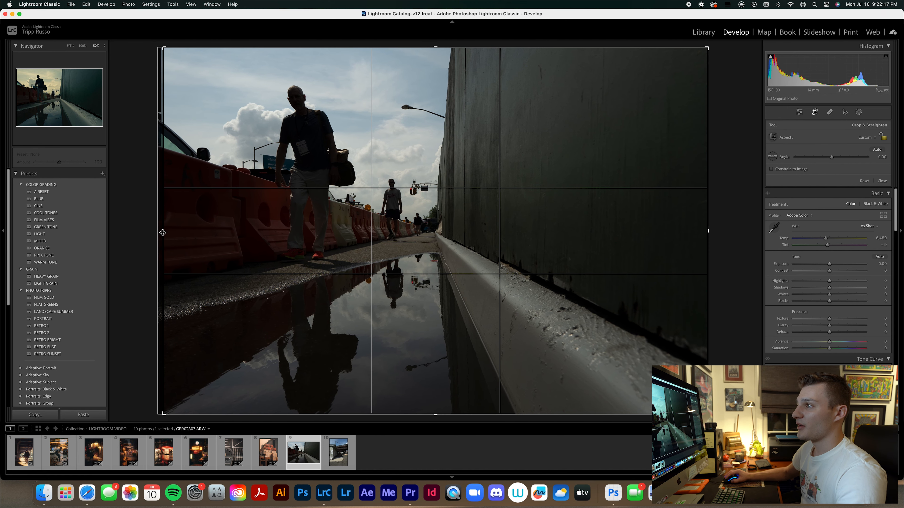
key("Return")
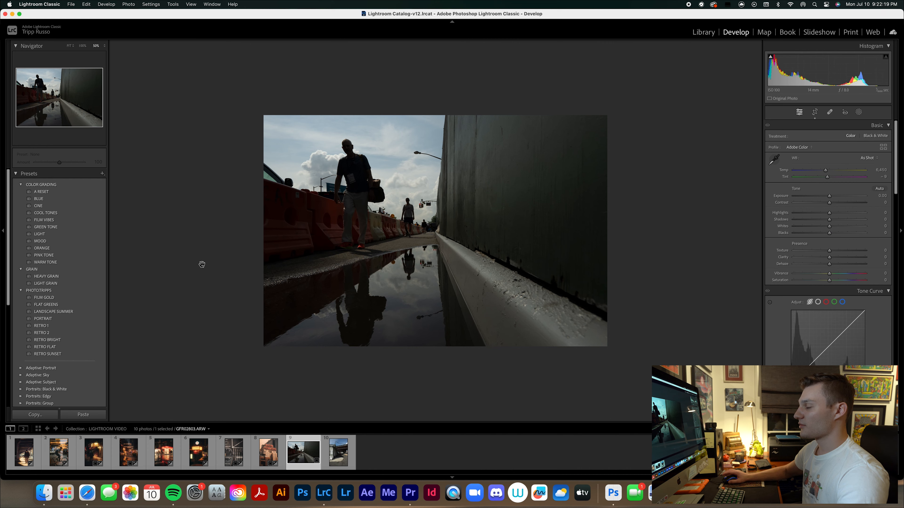
Apply the FLAT GREENS preset to the puddle photo and raise its exposure to +0.60.
key("super+equal")
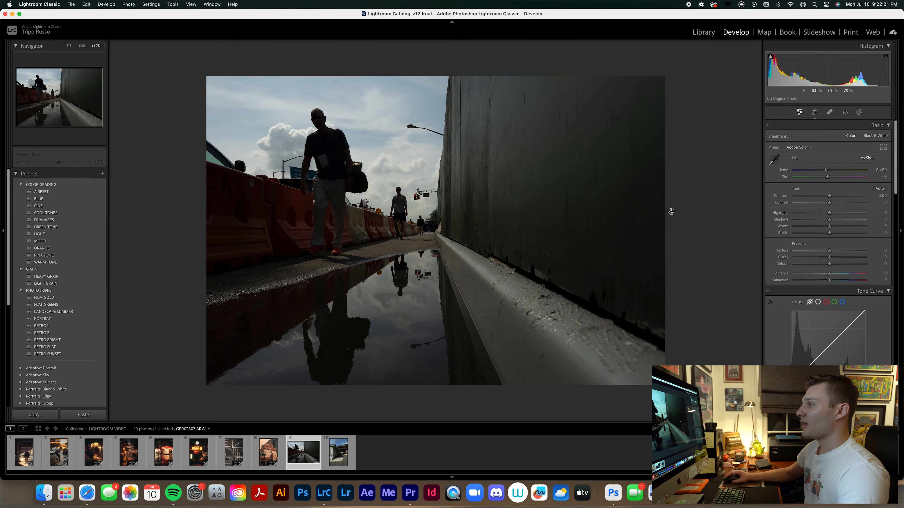
left_click(44, 334)
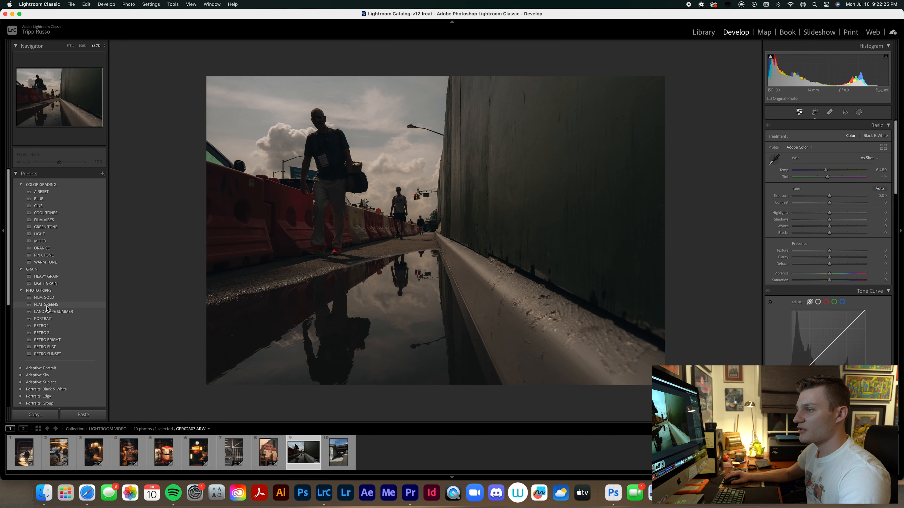
left_click(47, 305)
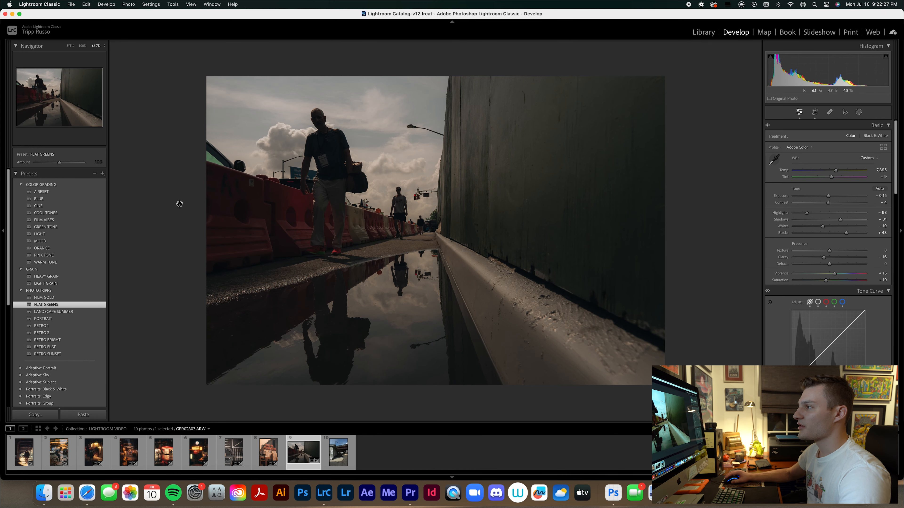
left_click_drag(828, 196, 834, 196)
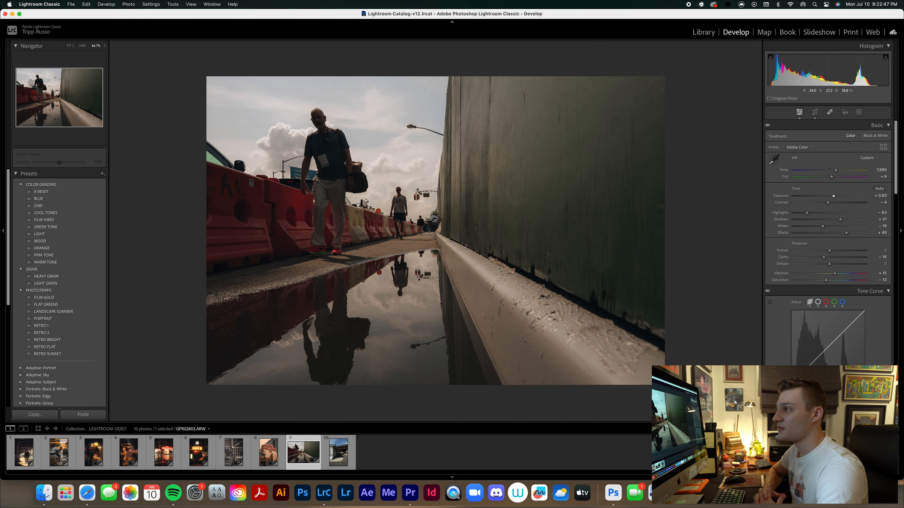
Create a sky selection mask on the puddle photo with contrast 28 and temperature -13.
left_click(858, 112)
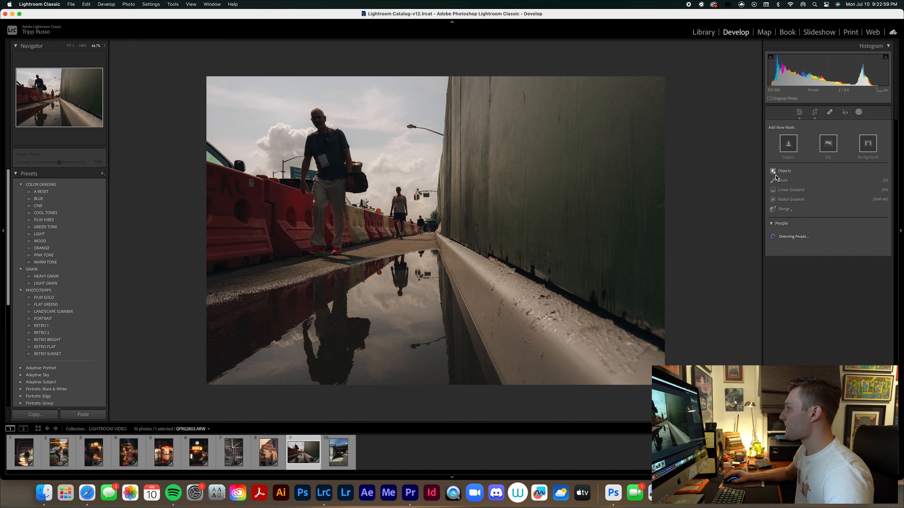
left_click(828, 144)
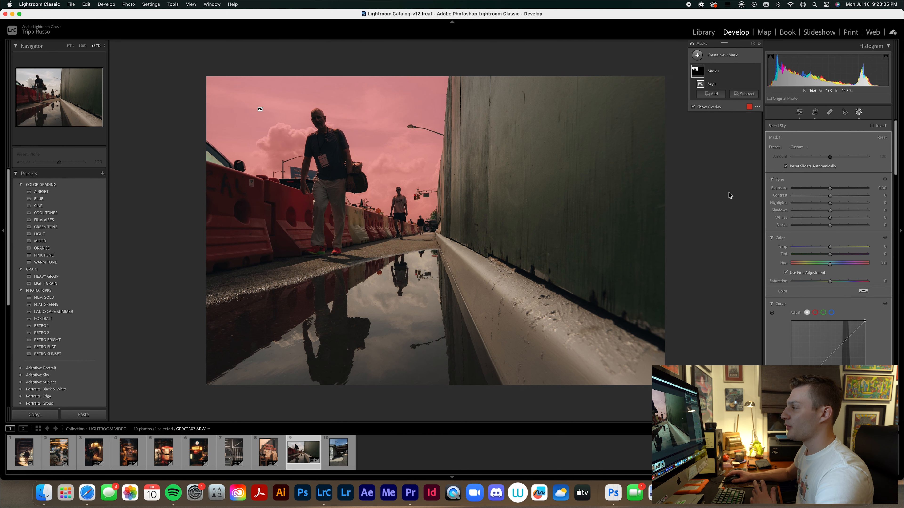
left_click_drag(830, 199, 840, 198)
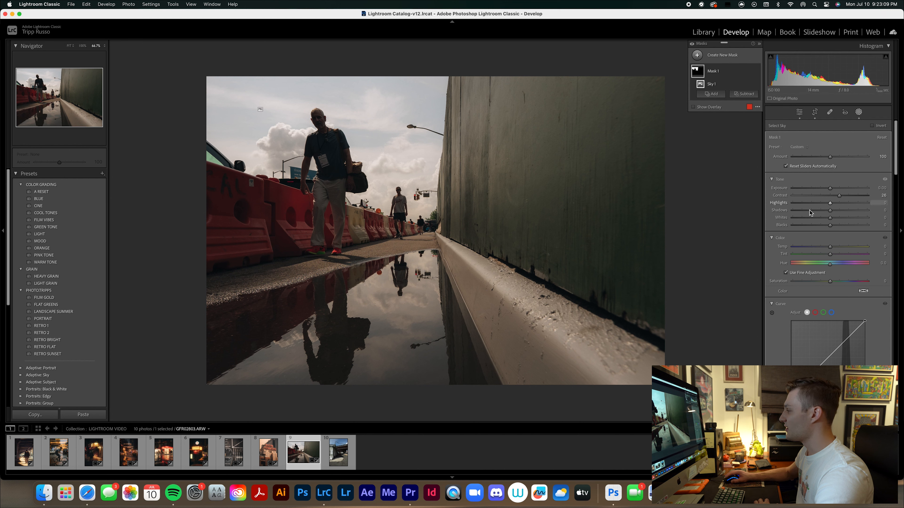
left_click_drag(830, 249, 825, 248)
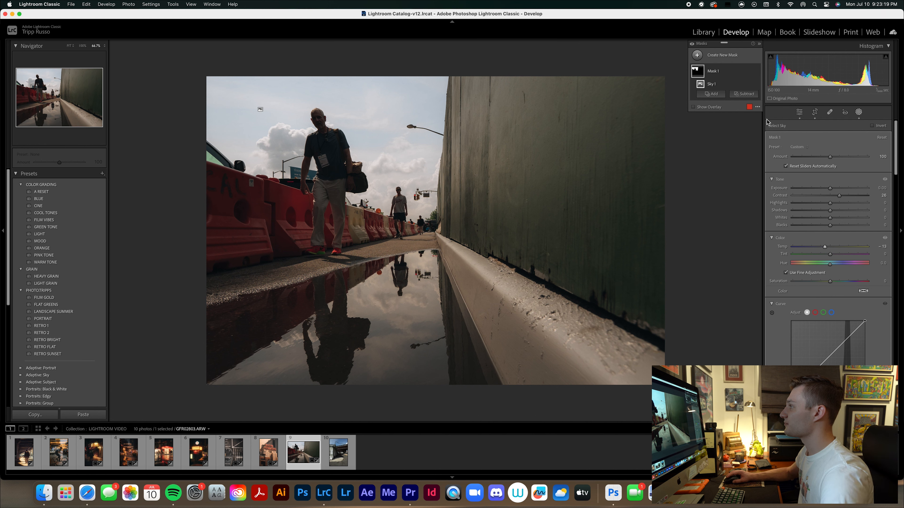
Brush a new mask over the puddle's reflection in the photo and raise the mask's exposure to 1.81.
left_click(697, 55)
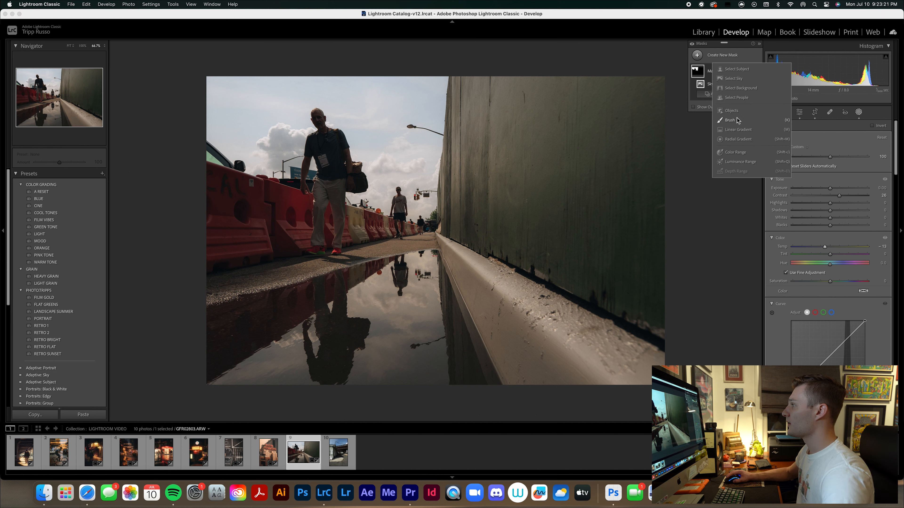
left_click(730, 121)
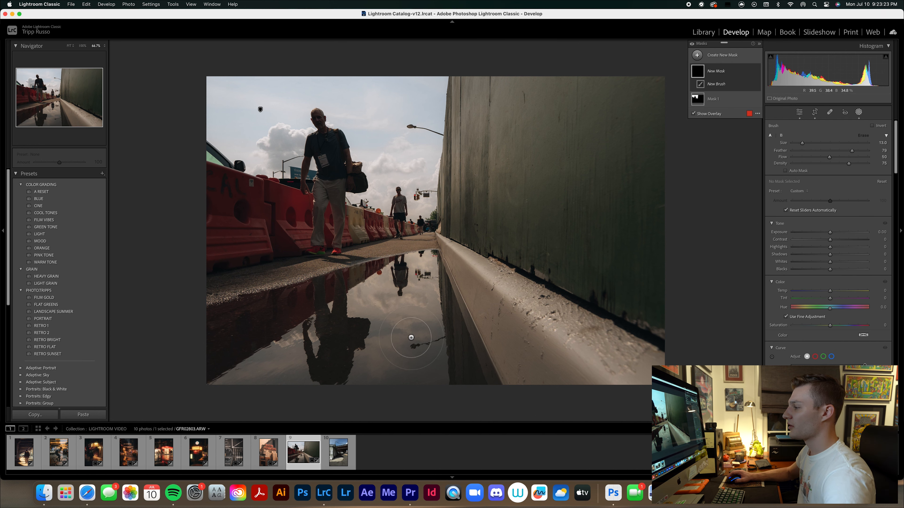
mouse_move(354, 370)
left_mouse_down()
mouse_move(238, 376)
mouse_move(245, 363)
mouse_move(228, 309)
mouse_move(365, 280)
mouse_move(445, 303)
mouse_move(476, 367)
mouse_move(255, 369)
mouse_move(348, 323)
mouse_move(293, 333)
left_mouse_up()
left_click_drag(830, 232, 842, 232)
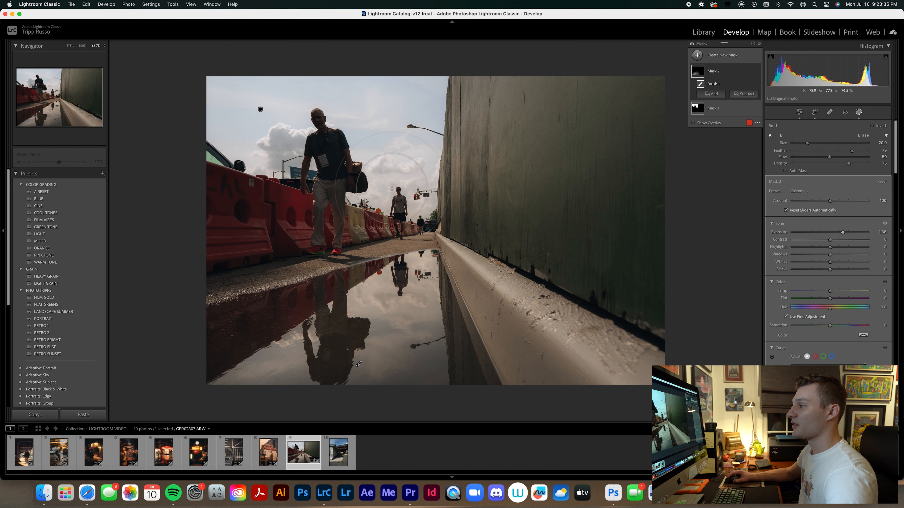
mouse_move(355, 374)
left_mouse_down()
mouse_move(350, 347)
mouse_move(278, 350)
mouse_move(293, 326)
mouse_move(279, 318)
mouse_move(306, 303)
mouse_move(234, 334)
mouse_move(219, 375)
mouse_move(384, 383)
mouse_move(456, 374)
mouse_move(437, 321)
left_mouse_up()
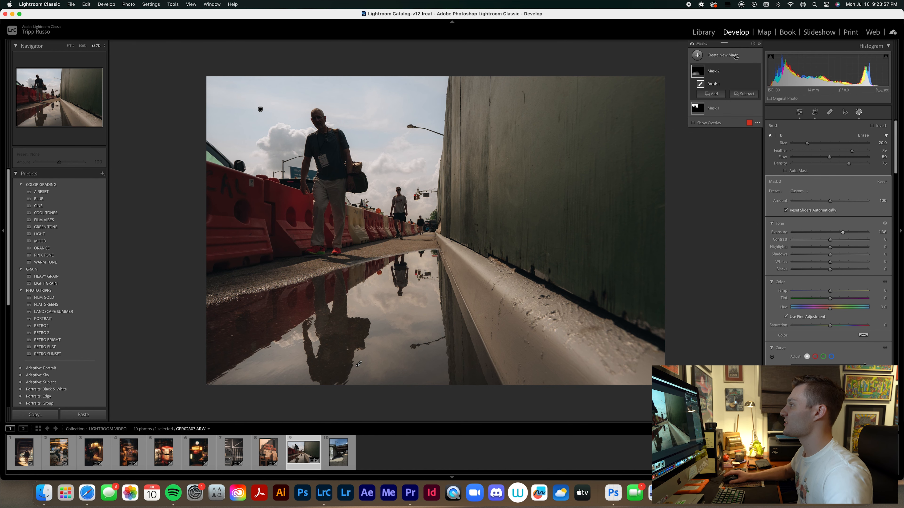
left_click(757, 84)
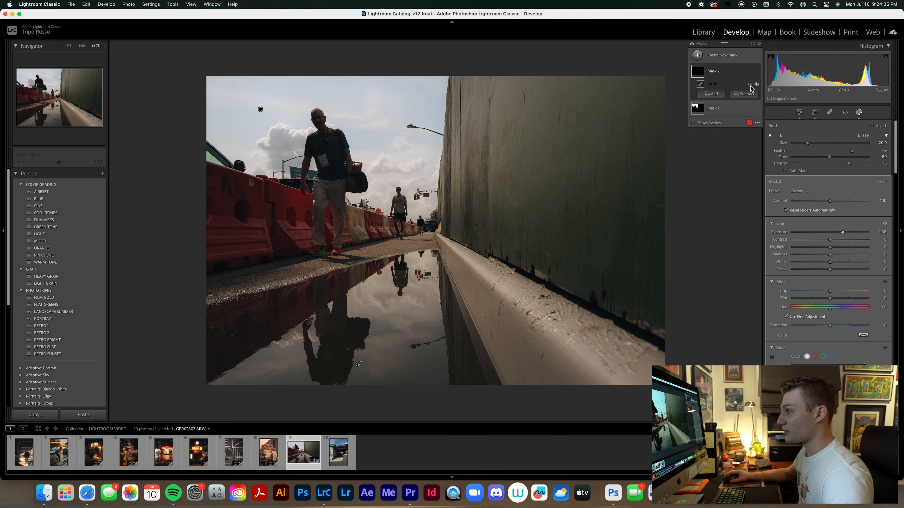
left_click(757, 85)
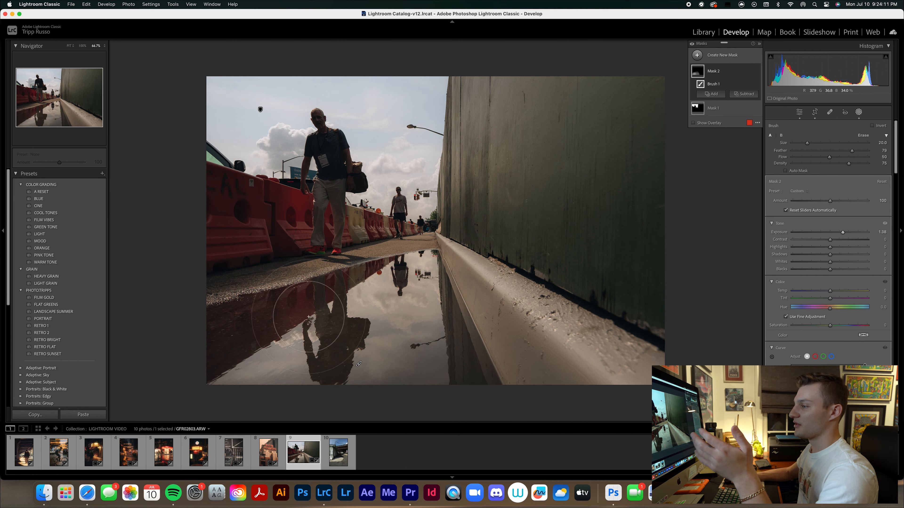
left_click_drag(842, 233, 847, 232)
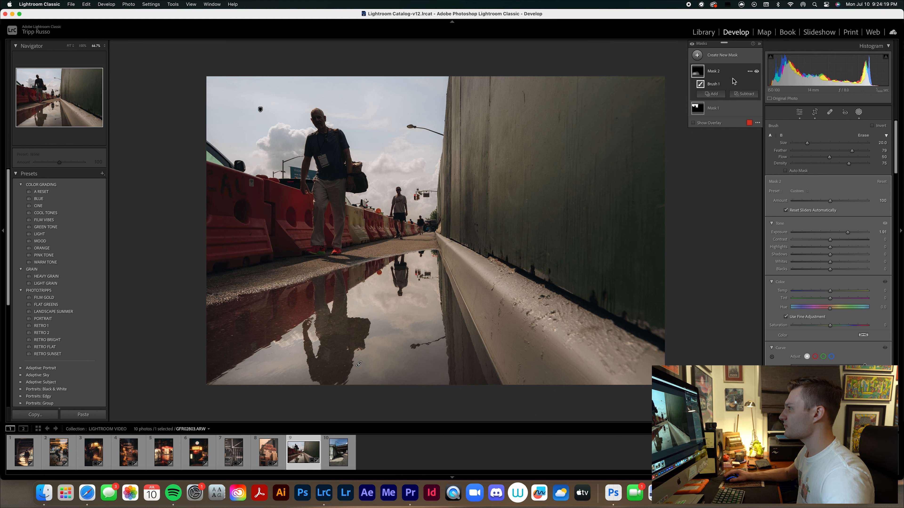
Create a vertical linear gradient mask fading in across the green wall and lower its exposure to -1.46.
left_click(710, 93)
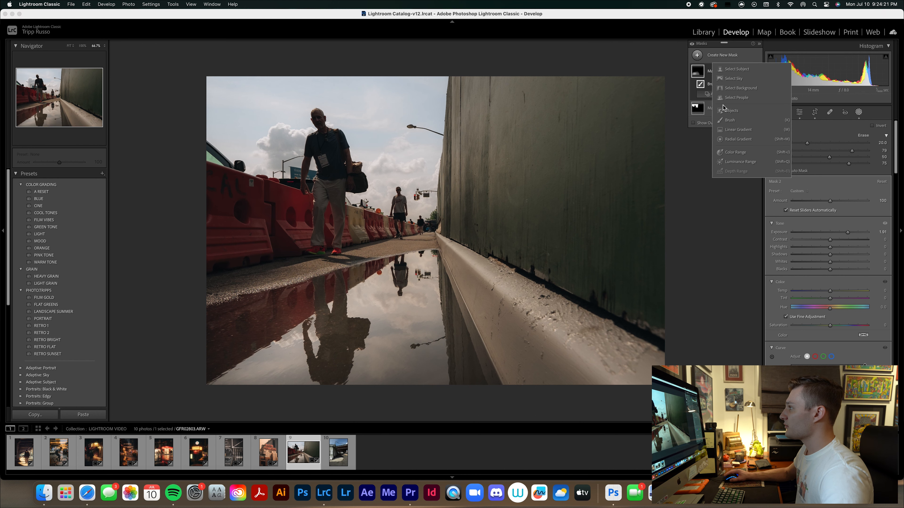
left_click(735, 131)
left_click_drag(560, 216, 448, 216)
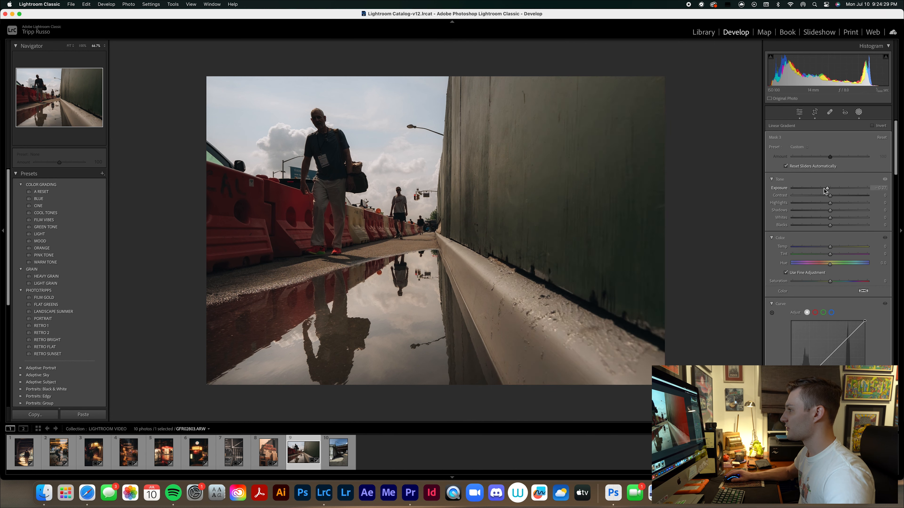
left_click_drag(825, 190, 812, 190)
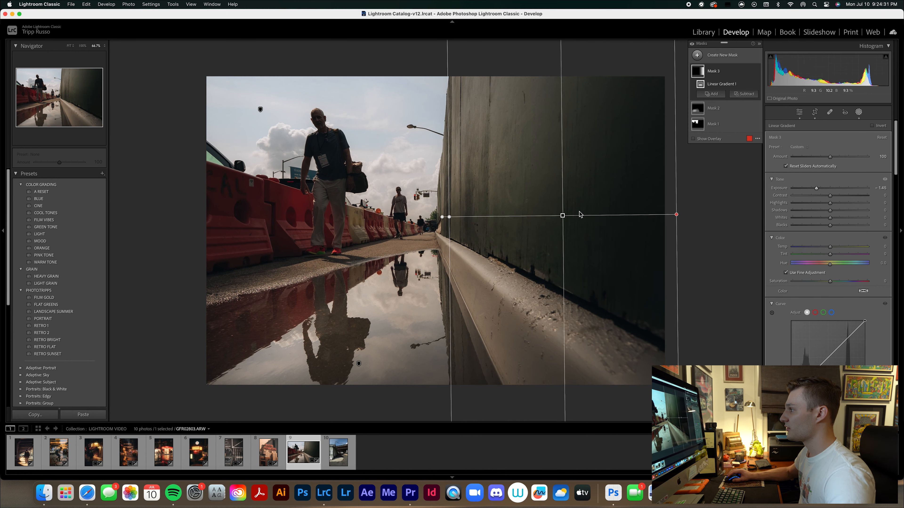
left_click_drag(562, 215, 552, 213)
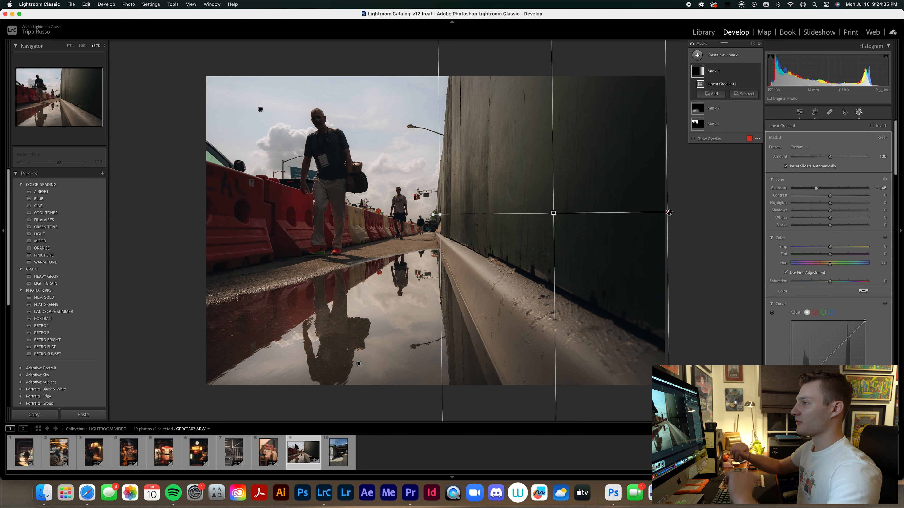
Add a large radial gradient mask centred on the photo, invert it, set its exposure to -0.89 and exit masking.
left_click(710, 94)
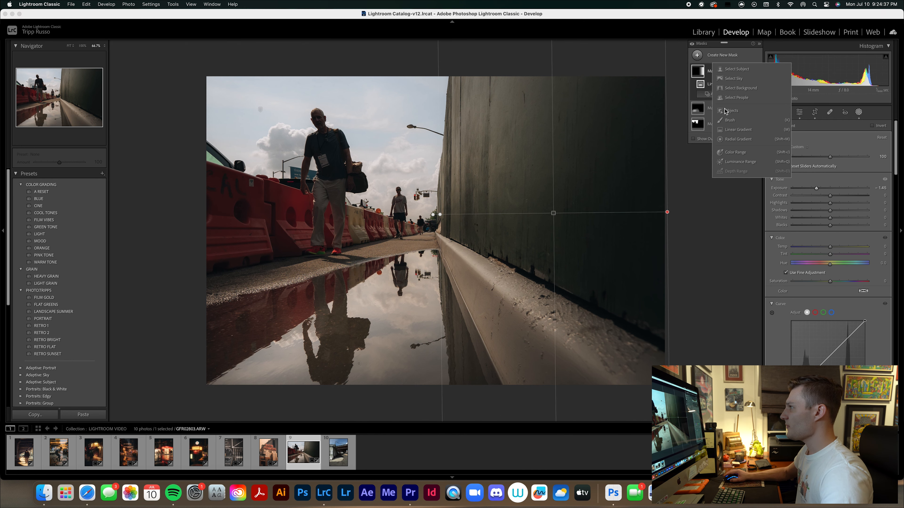
left_click(738, 139)
mouse_move(396, 178)
left_mouse_down()
mouse_move(530, 303)
mouse_move(692, 365)
left_mouse_up()
left_click_drag(396, 179, 431, 219)
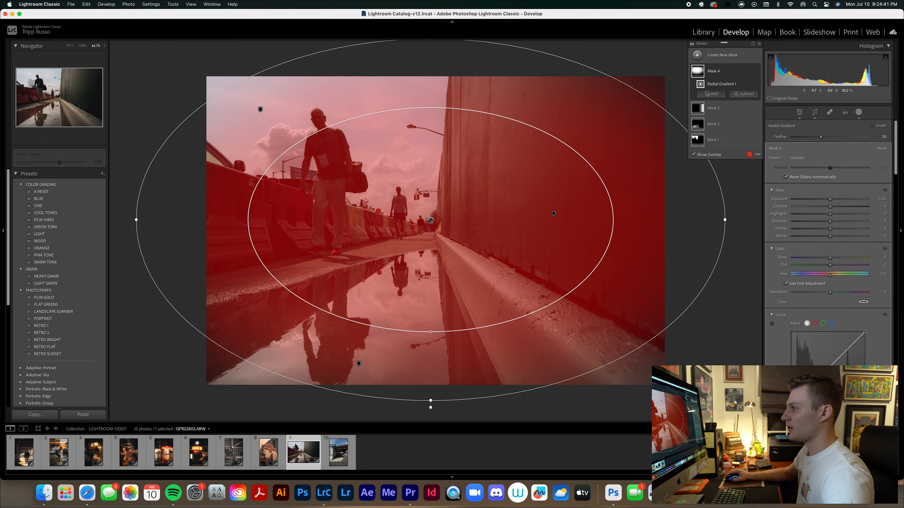
right_click(430, 219)
left_click(445, 228)
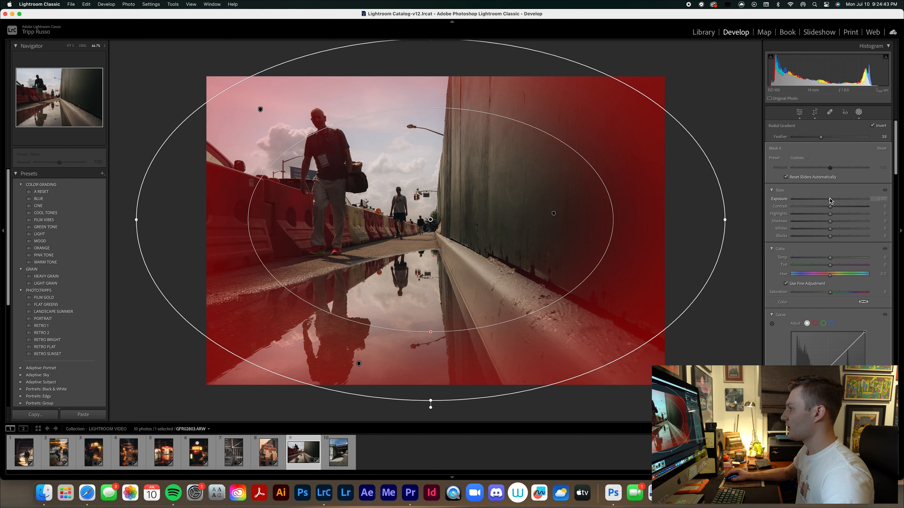
left_click_drag(830, 201, 822, 201)
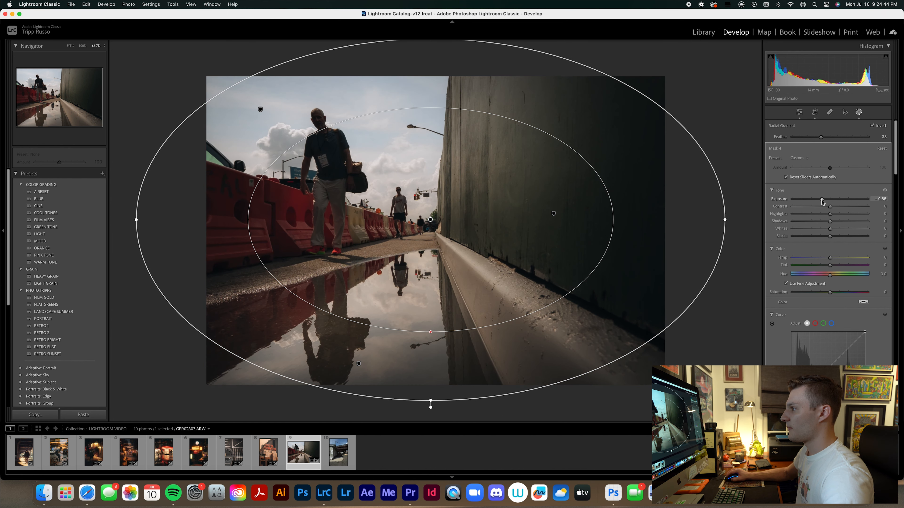
left_click(859, 112)
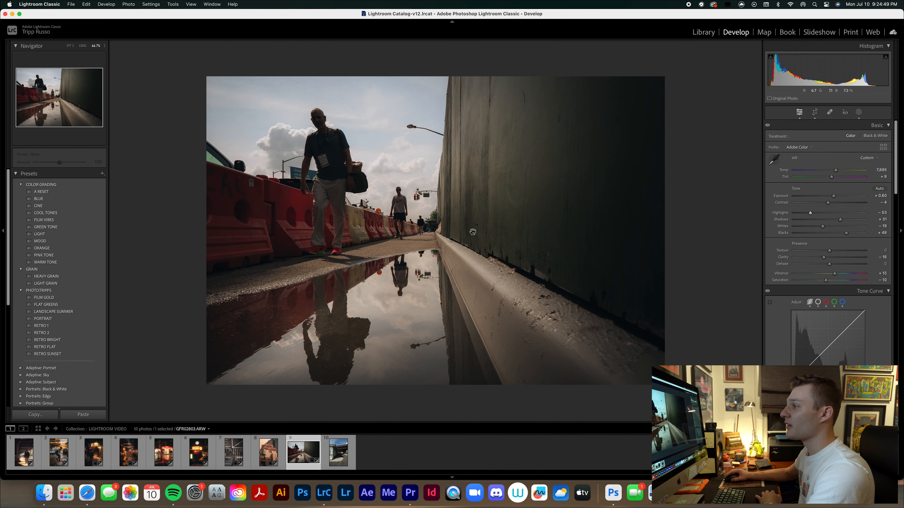
Brush a new mask along the pavement behind the puddle with exposure 1.42, and apply the MOOD preset to the photo.
left_click(858, 112)
left_click(701, 61)
left_click(729, 115)
scroll(255, 284, "down", 6)
left_click_drag(236, 284, 288, 280)
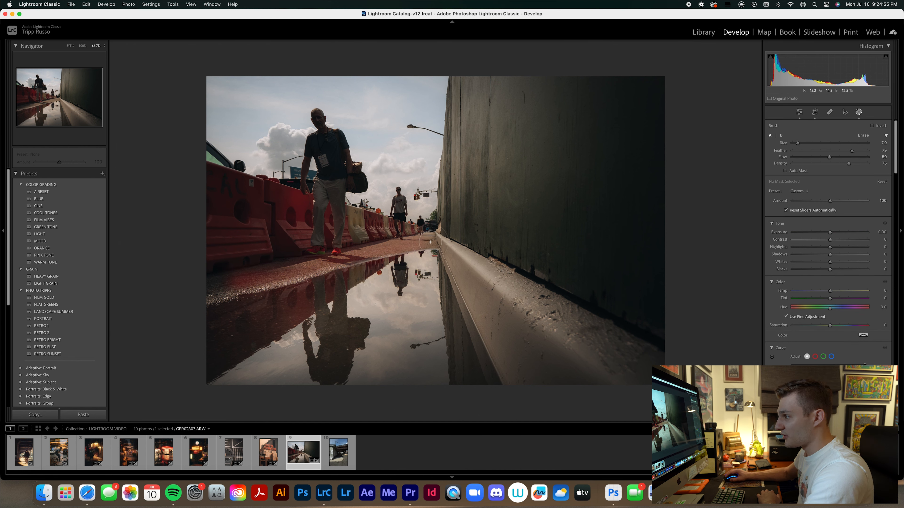
left_click_drag(339, 266, 336, 267)
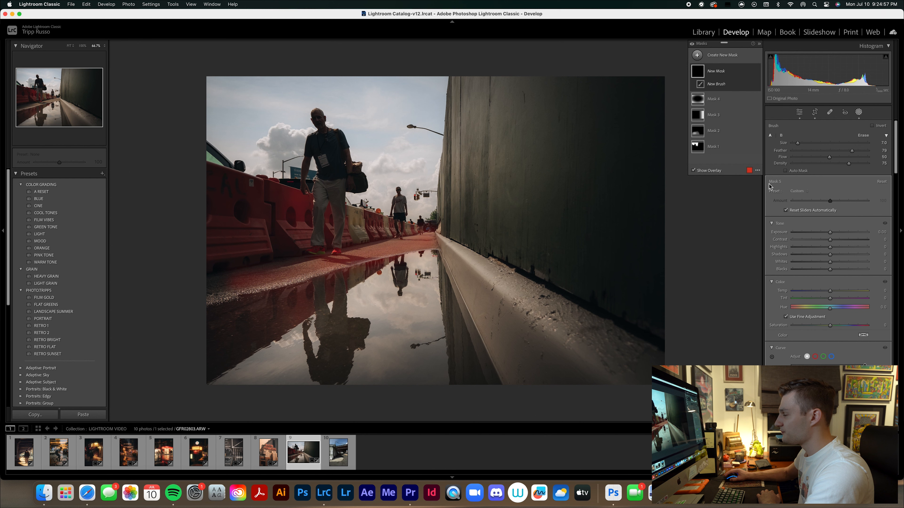
left_click_drag(831, 232, 844, 232)
mouse_move(428, 247)
left_mouse_down()
mouse_move(316, 280)
mouse_move(216, 289)
mouse_move(406, 254)
left_mouse_up()
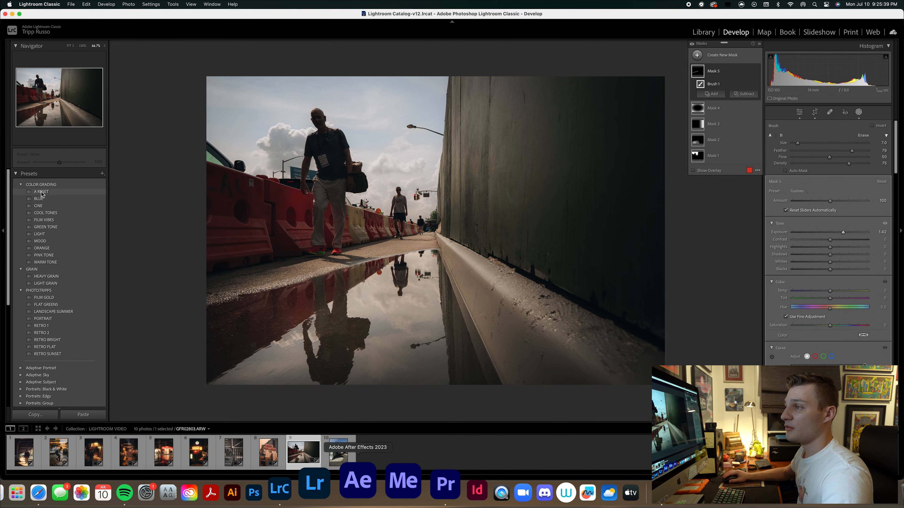
left_click(45, 241)
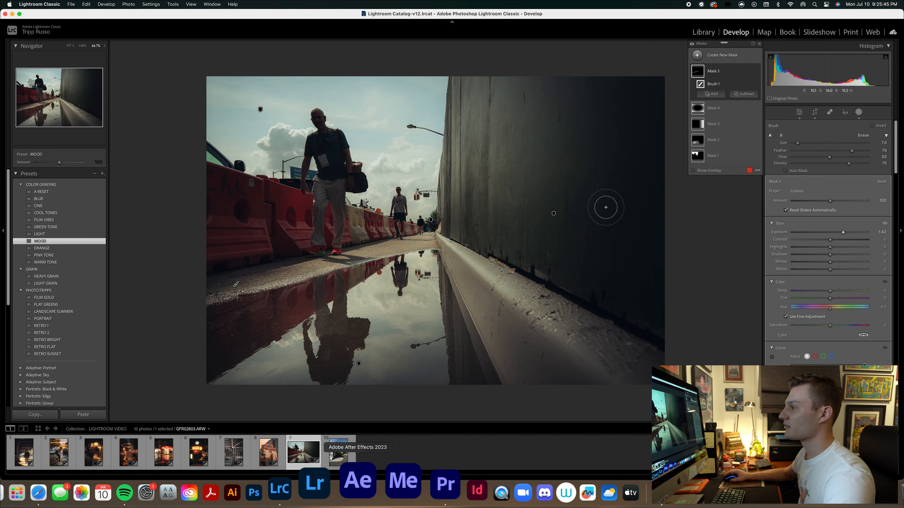
left_click(861, 113)
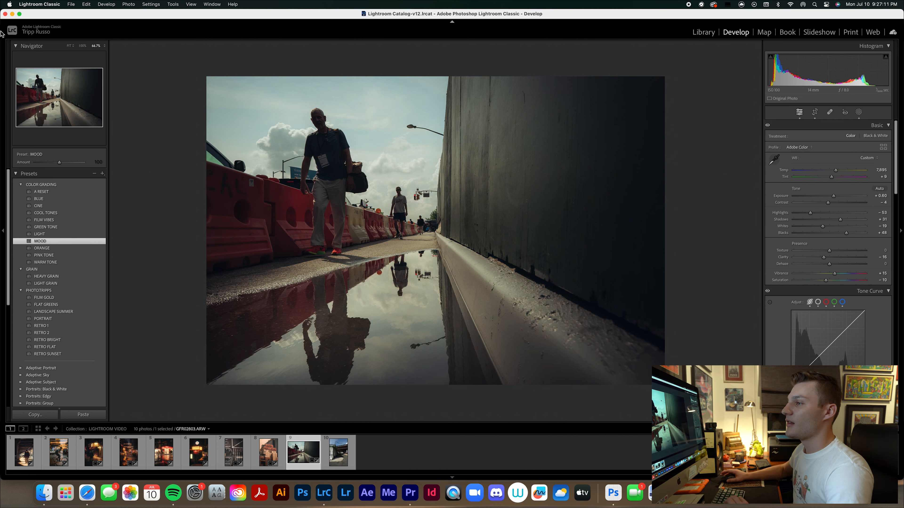
Open the overpass photo GFR02881.ARW, apply the RETRO 1 preset and set the exposure to -0.10.
left_click(333, 453)
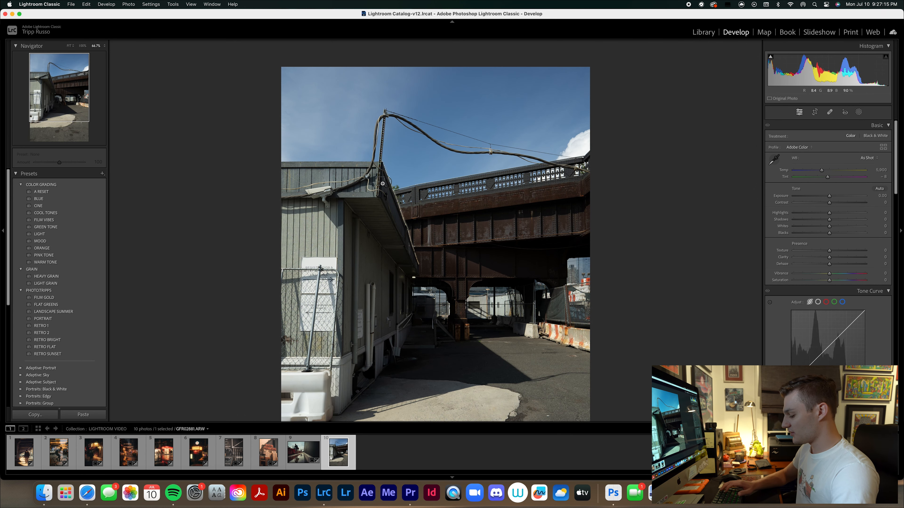
key("super+minus")
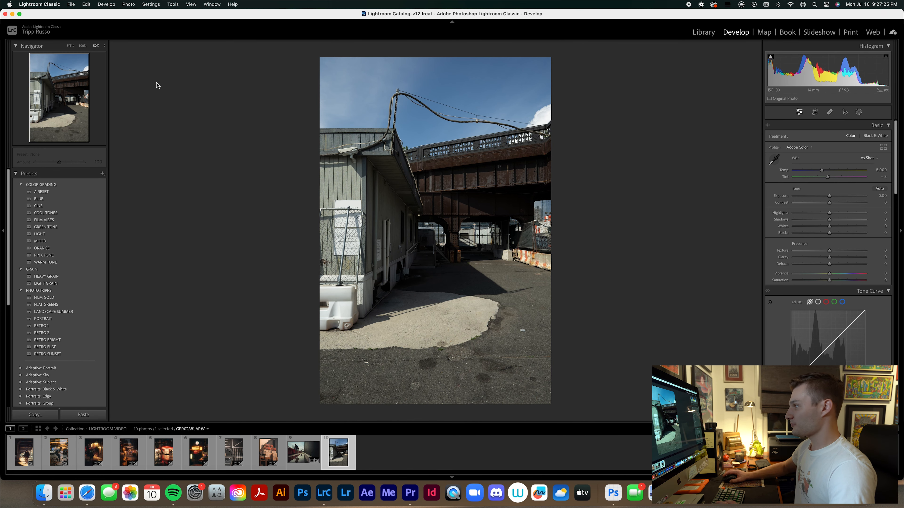
left_click(63, 327)
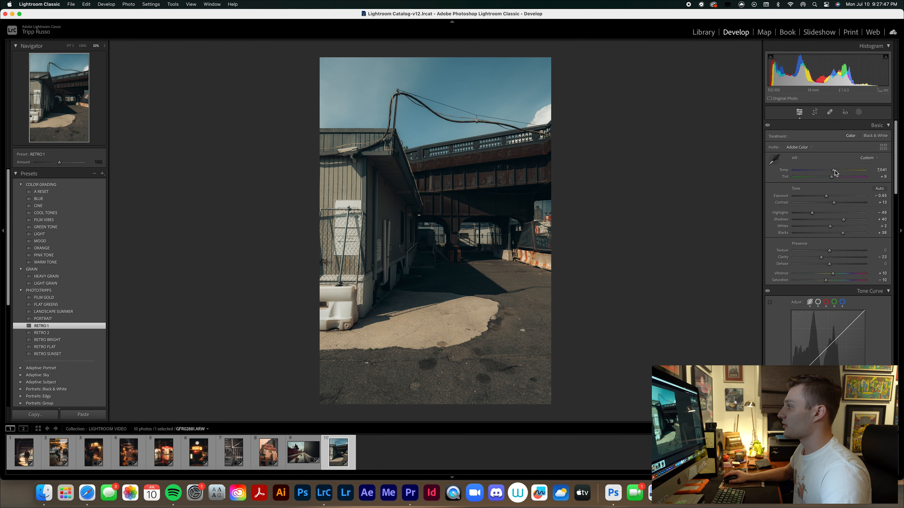
left_click_drag(827, 196, 830, 196)
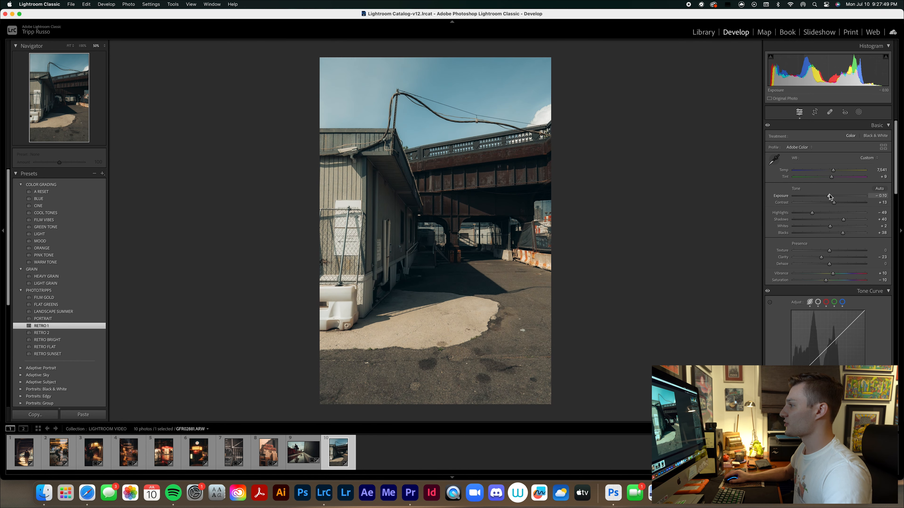
Create a brush mask over the foreground asphalt and the sunlit front of the building.
left_click(859, 112)
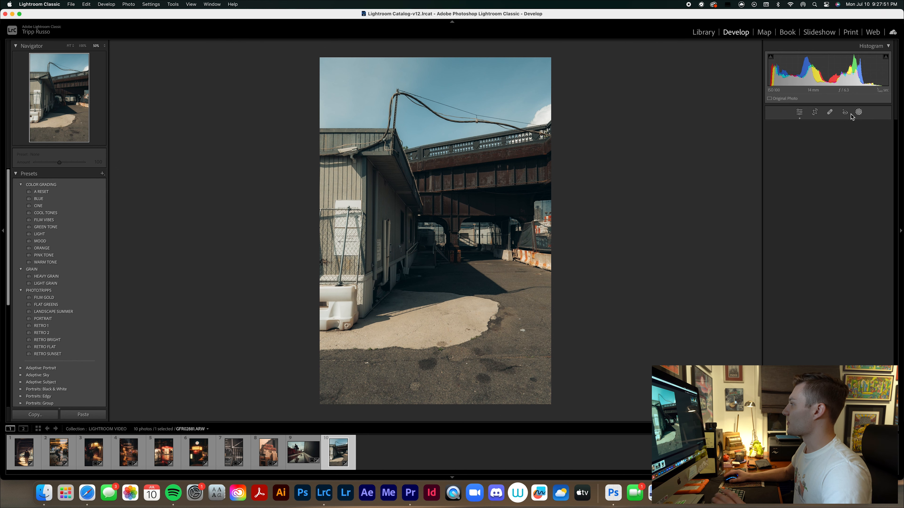
left_click(784, 181)
scroll(356, 374, "up", 5)
mouse_move(313, 383)
left_mouse_down()
mouse_move(343, 379)
mouse_move(358, 351)
mouse_move(435, 330)
mouse_move(625, 408)
mouse_move(558, 315)
mouse_move(502, 329)
mouse_move(527, 306)
mouse_move(498, 271)
mouse_move(541, 342)
mouse_move(349, 387)
left_mouse_up()
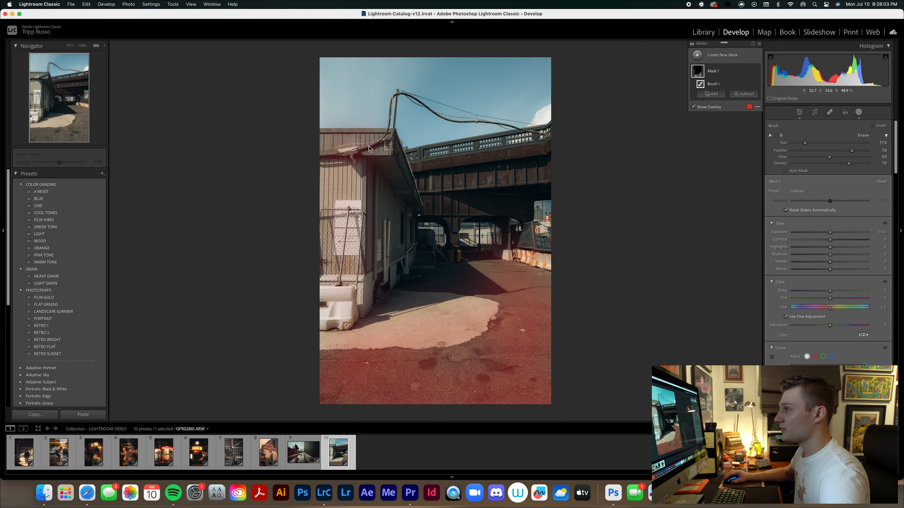
Extend the brush mask over the bridge girders using a smaller brush, and raise the mask's exposure to 1.30.
scroll(415, 165, "down", 10)
left_click_drag(414, 165, 564, 145)
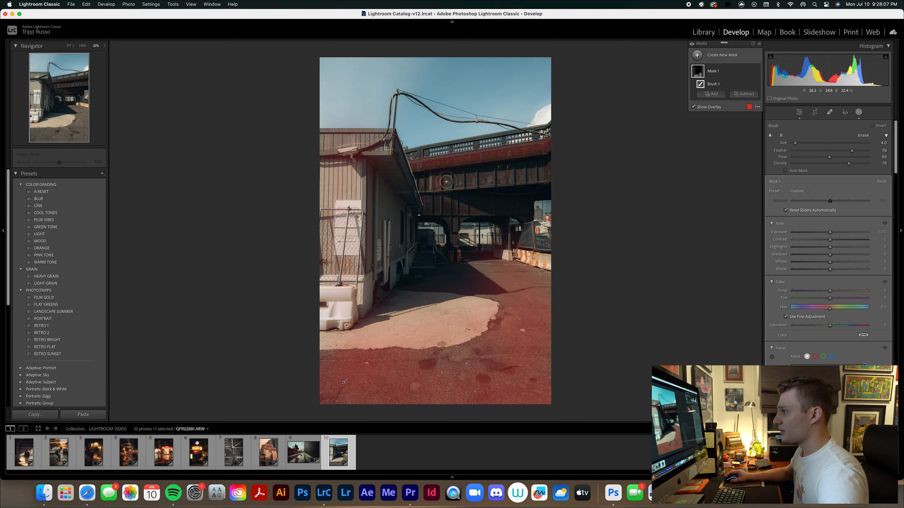
mouse_move(485, 181)
left_mouse_down()
mouse_move(516, 185)
mouse_move(522, 174)
mouse_move(522, 183)
mouse_move(555, 170)
left_mouse_up()
left_click_drag(429, 203, 431, 209)
scroll(424, 187, "down", 2)
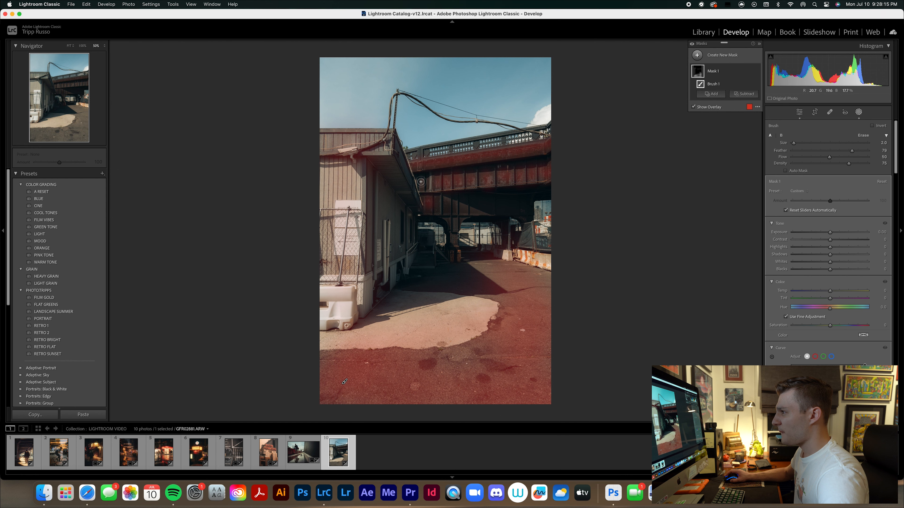
mouse_move(425, 189)
left_mouse_down()
mouse_move(438, 182)
mouse_move(441, 206)
mouse_move(451, 208)
left_mouse_up()
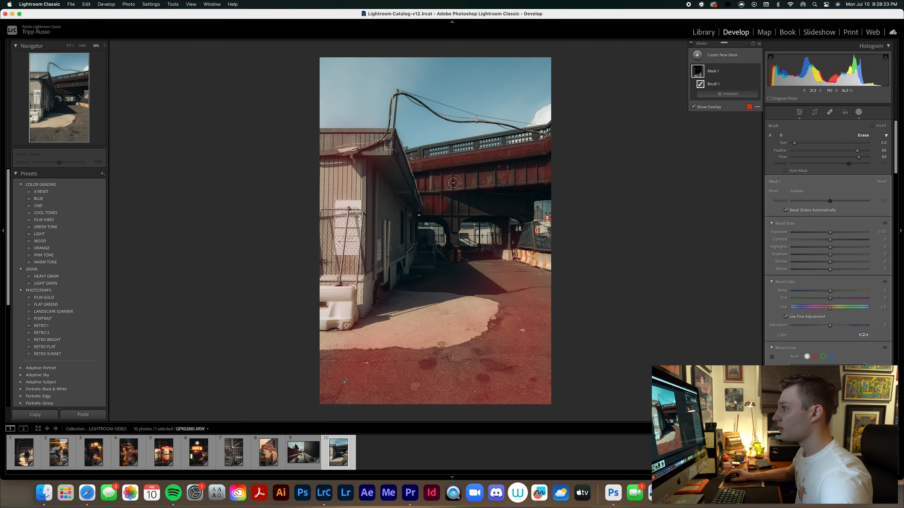
key("alt")
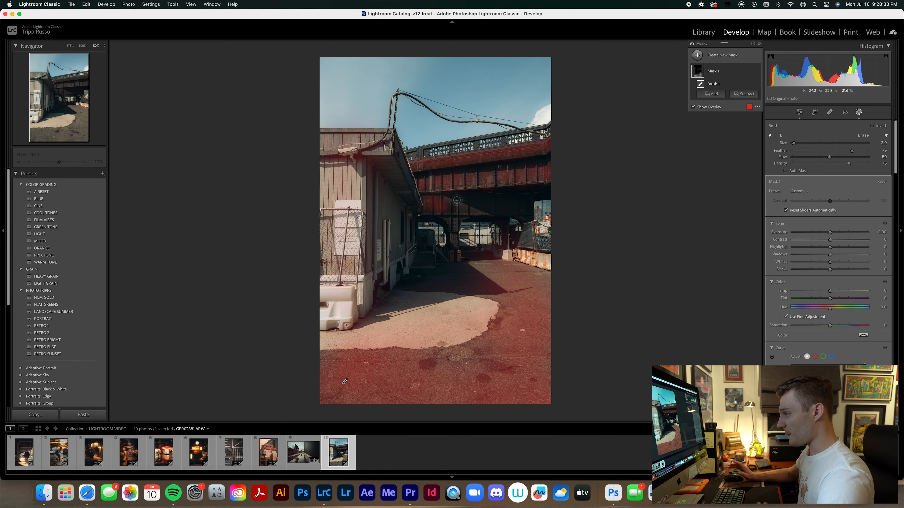
left_click_drag(830, 233, 841, 235)
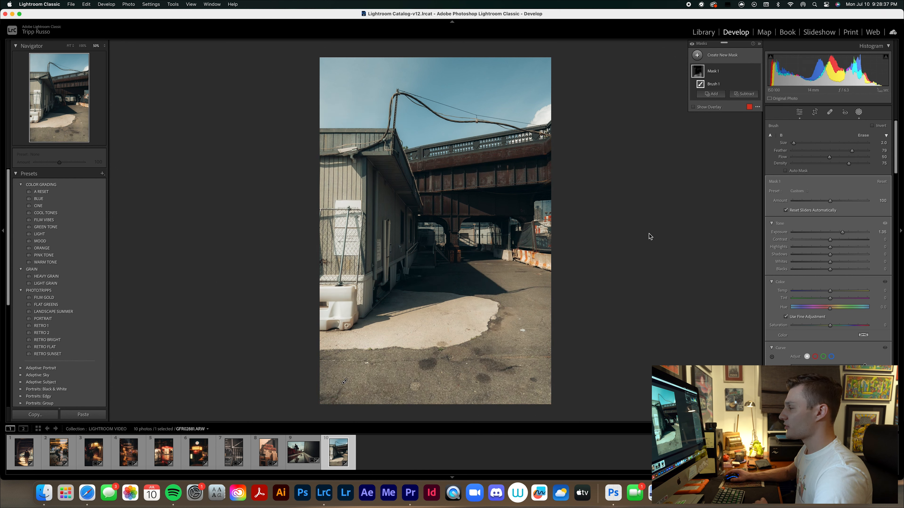
Brush a second mask over the building's shaded side, the shadow on the ground and the bridge girders, and lower its exposure to about -1.9.
left_click(697, 55)
left_click(728, 120)
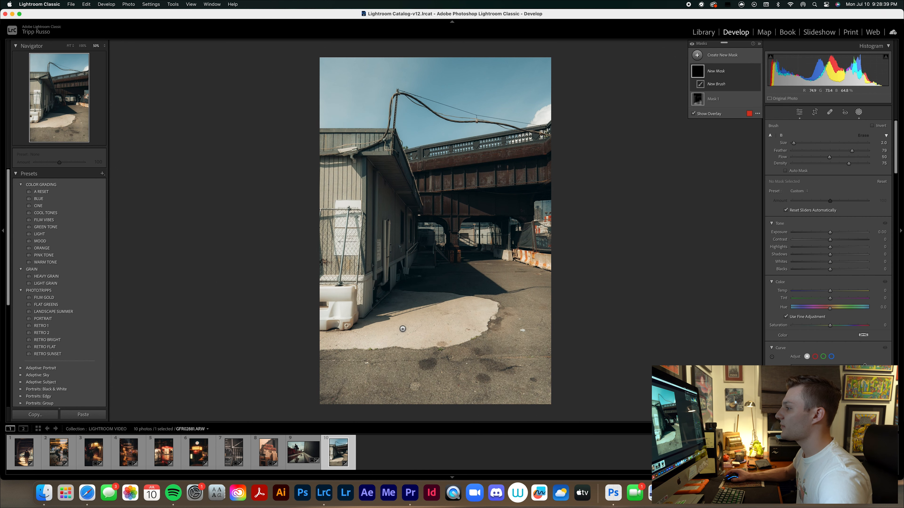
mouse_move(370, 324)
left_mouse_down()
mouse_move(493, 291)
mouse_move(473, 268)
mouse_move(459, 269)
mouse_move(434, 282)
mouse_move(435, 293)
mouse_move(378, 312)
mouse_move(394, 288)
mouse_move(365, 323)
mouse_move(373, 285)
left_mouse_up()
mouse_move(372, 229)
left_mouse_down()
mouse_move(380, 166)
mouse_move(416, 223)
mouse_move(416, 270)
mouse_move(407, 220)
mouse_move(388, 225)
mouse_move(381, 280)
mouse_move(411, 238)
mouse_move(408, 217)
mouse_move(430, 254)
mouse_move(469, 281)
mouse_move(455, 262)
mouse_move(501, 257)
mouse_move(464, 273)
mouse_move(419, 267)
mouse_move(405, 292)
mouse_move(490, 293)
mouse_move(458, 261)
left_mouse_up()
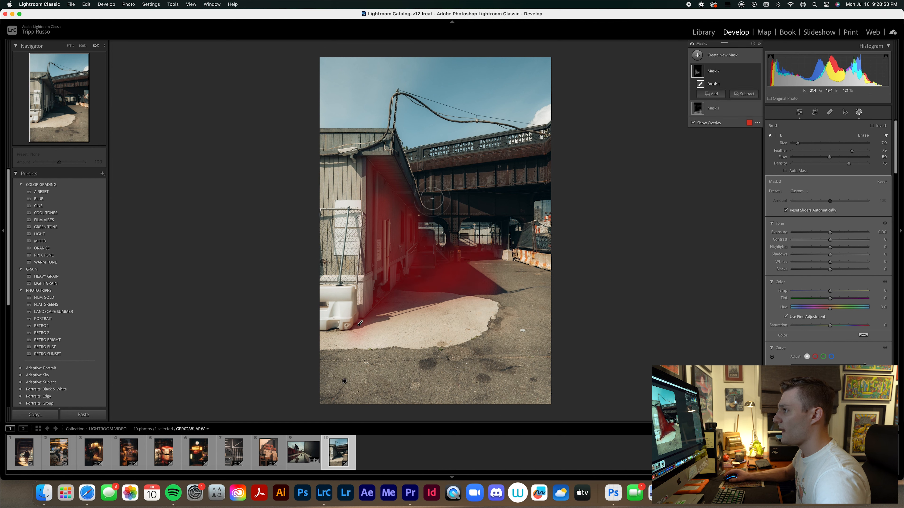
left_click_drag(456, 200, 536, 194)
scroll(498, 189, "down", 5)
left_click_drag(416, 174, 554, 156)
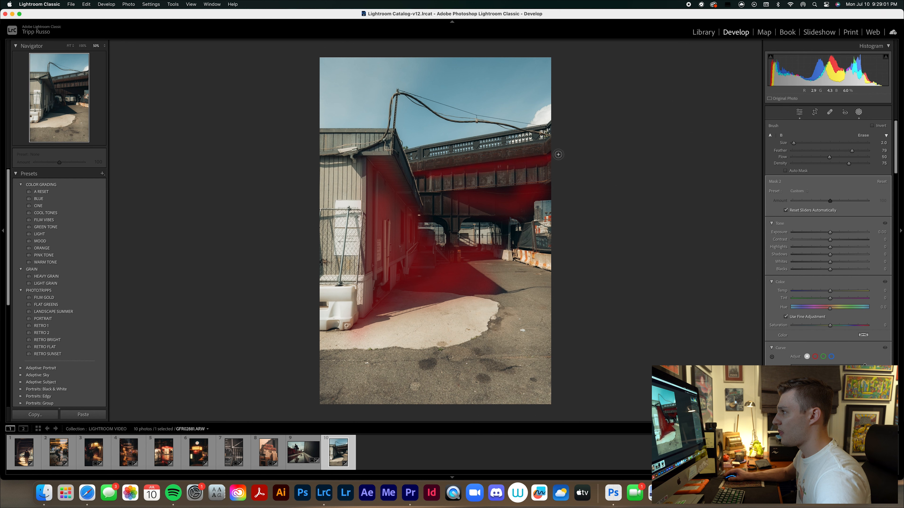
left_click_drag(829, 233, 811, 231)
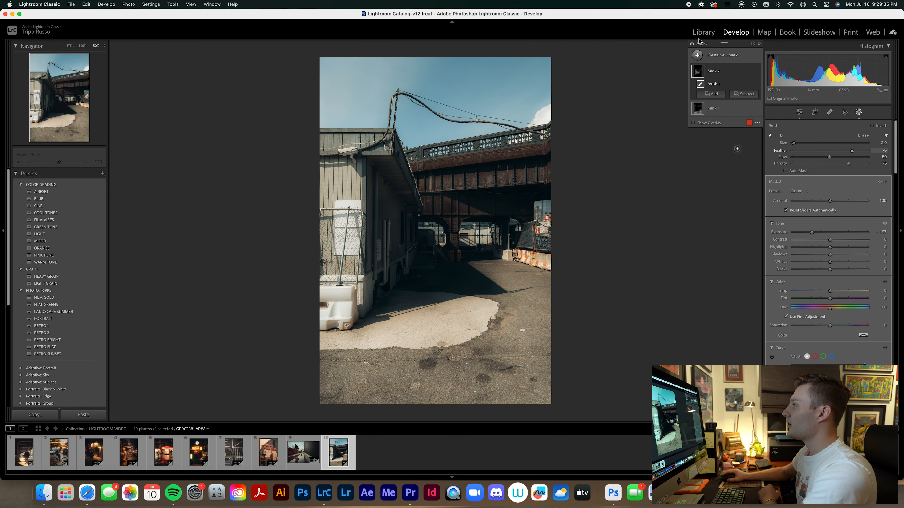
Toggle the visibility of Mask 1 and of Mask 2's brush to compare their effects on the photo.
left_click(757, 108)
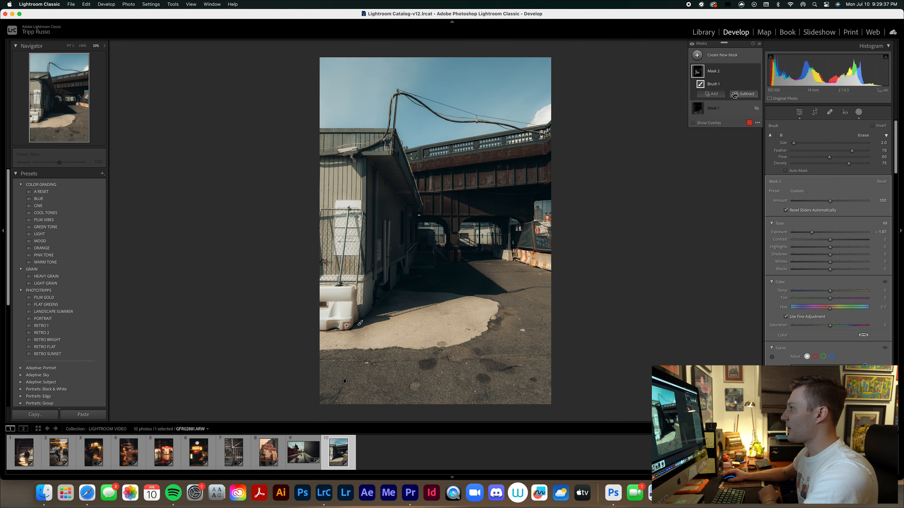
left_click(756, 85)
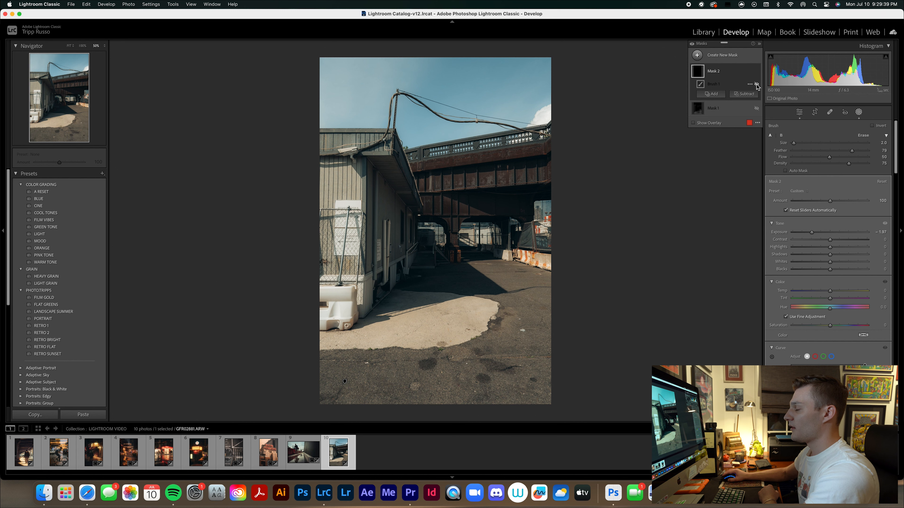
left_click(756, 86)
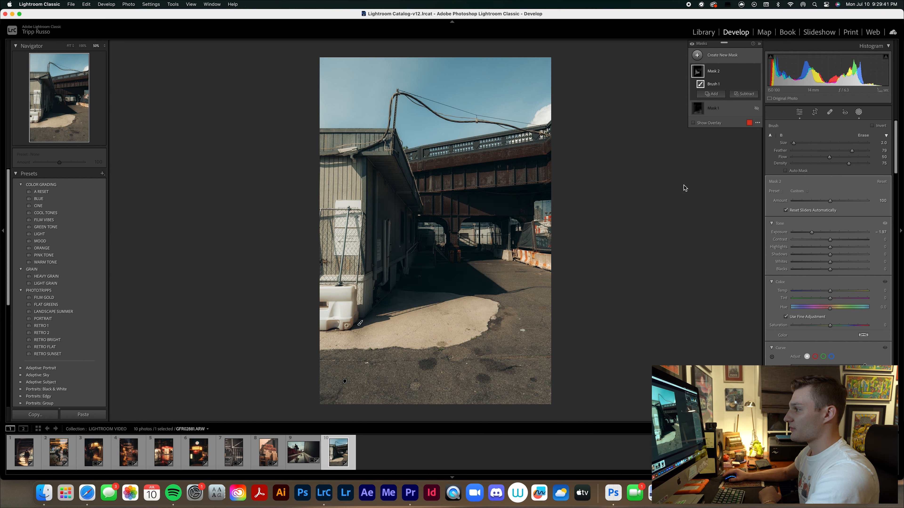
left_click(757, 109)
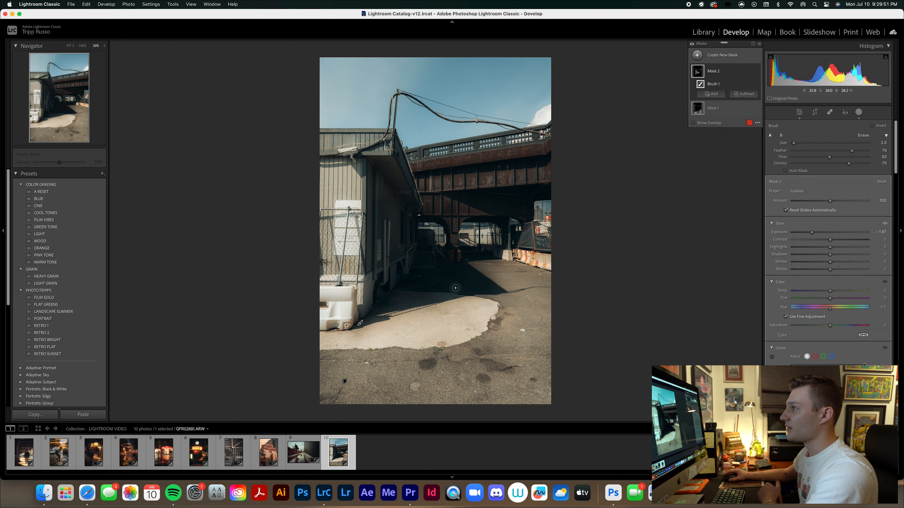
Add a diagonal linear gradient mask from the photo's upper-left corner, with exposure 0.94 and temperature raised to about 35.
left_click(697, 55)
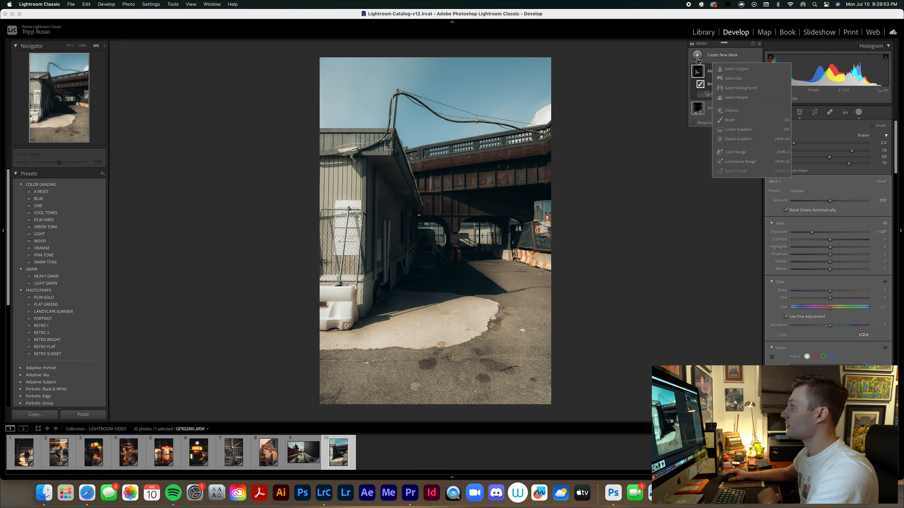
left_click(728, 131)
left_click_drag(300, 74, 494, 166)
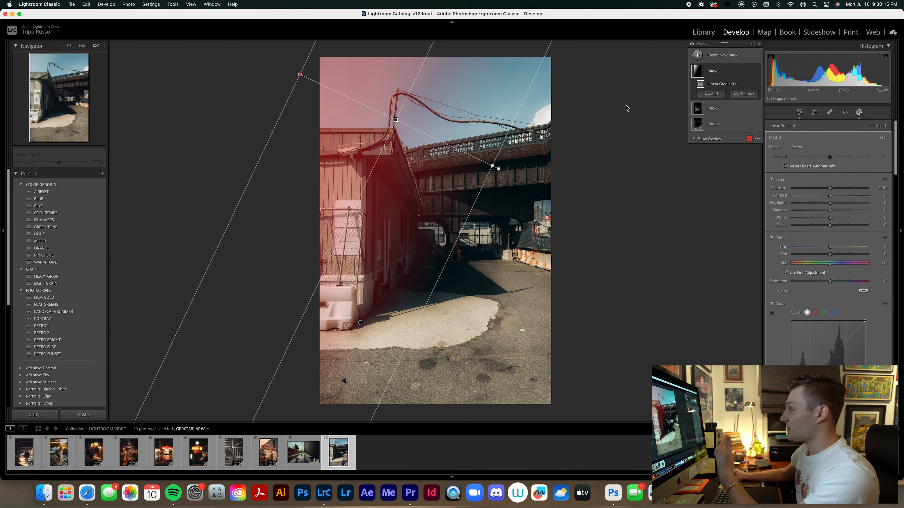
left_click_drag(830, 189, 839, 187)
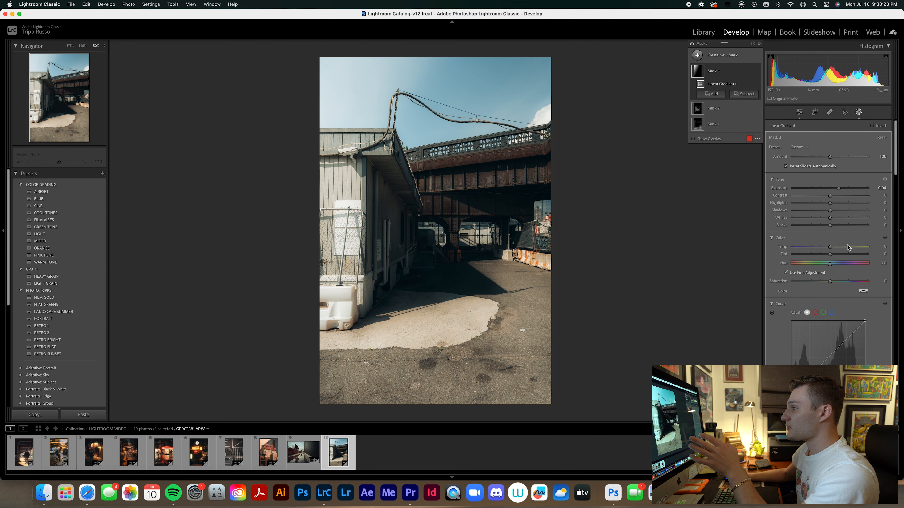
left_click_drag(832, 248, 846, 247)
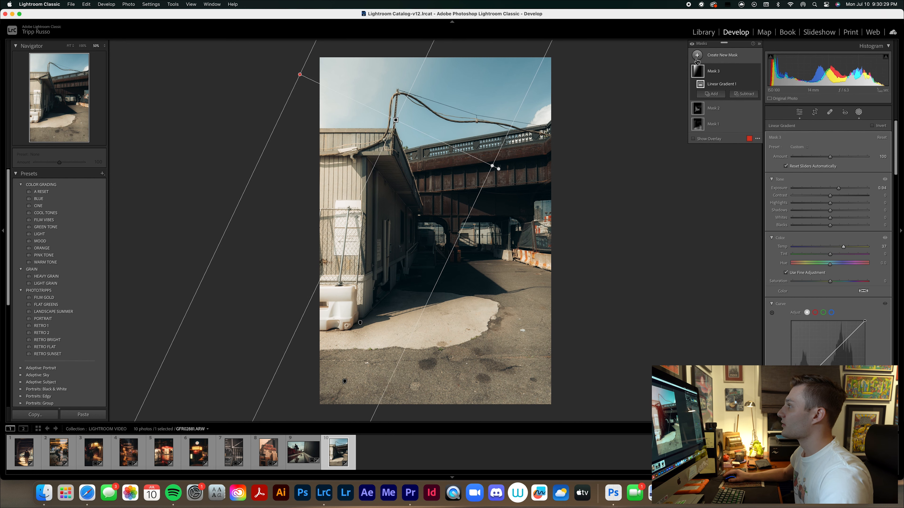
Add a large radial gradient mask centred on the photo, invert it to cover the edges, and set its exposure to -0.97.
left_click(711, 94)
left_click(732, 139)
left_click_drag(439, 142, 604, 307)
left_click_drag(447, 150, 440, 239)
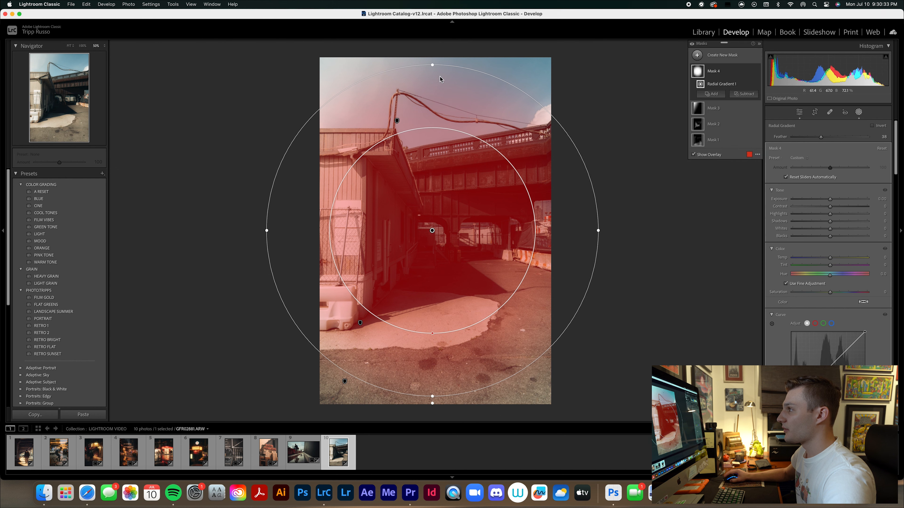
left_click_drag(433, 68, 432, 45)
left_click_drag(433, 230, 434, 225)
right_click(435, 225)
left_click(446, 237)
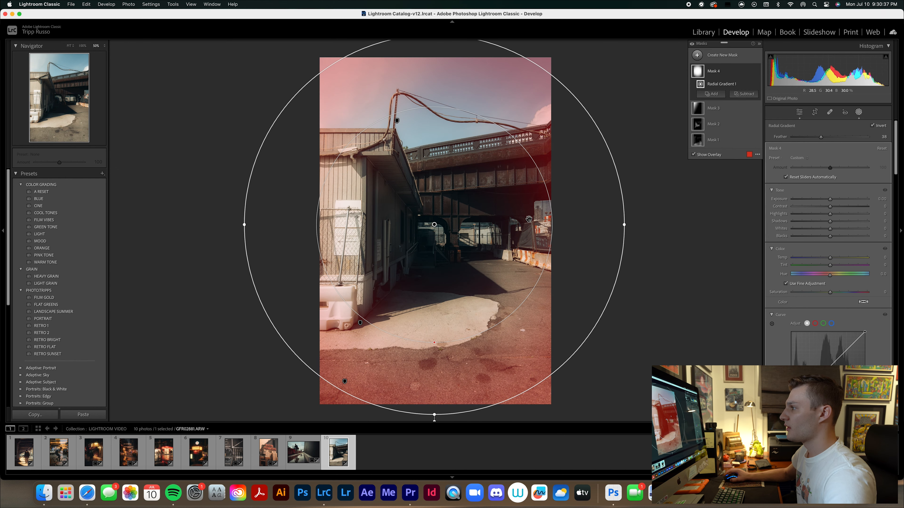
left_click_drag(828, 201, 821, 199)
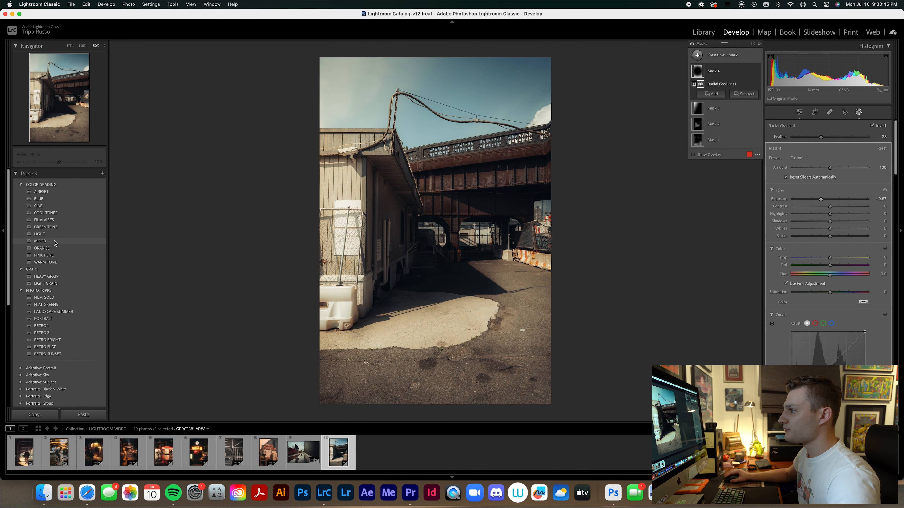
Apply the MOOD color grading preset and the HEAVY GRAIN preset to the overpass photo.
left_click(55, 248)
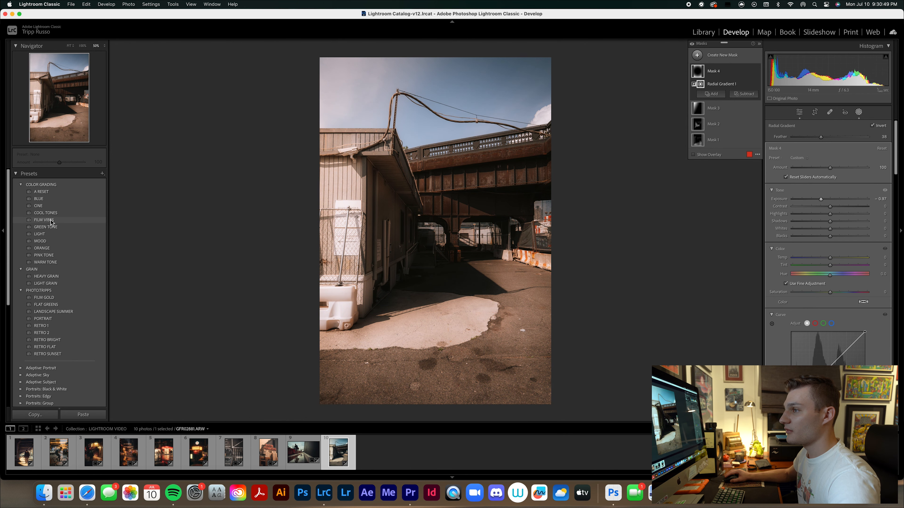
left_click(51, 242)
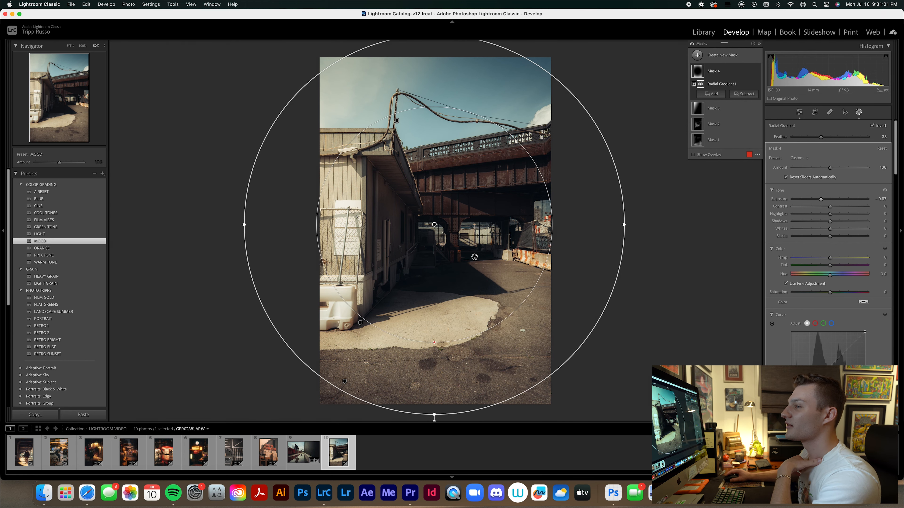
left_click(46, 277)
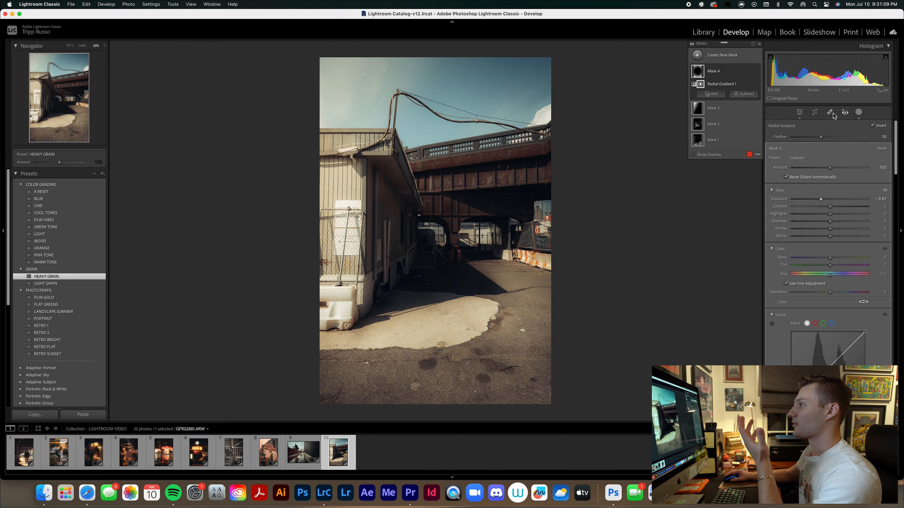
Close masking and examine the grain up close on the building, bridge and sky, returning to the full photo.
key("super+equal")
key("super+equal")
key("super+equal")
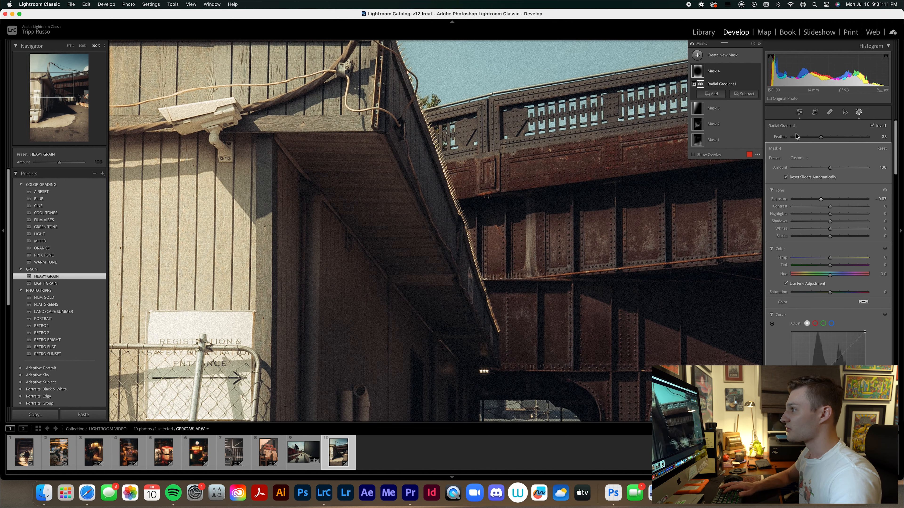
key("super+z")
left_click(858, 113)
left_click_drag(543, 188, 317, 388)
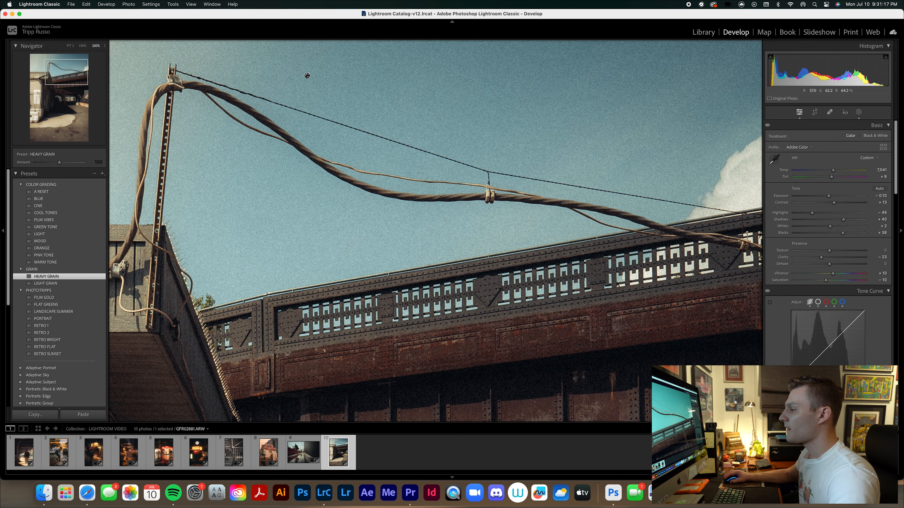
key("super+minus")
key("super+minus")
key("super+minus")
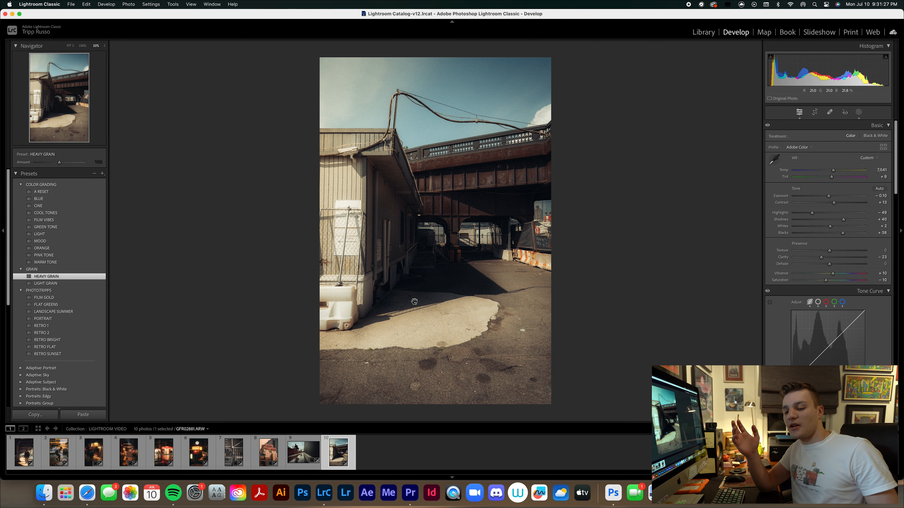
Review the edited photos in the collection one after another, from the puddle photo back to the first one.
left_click(303, 452)
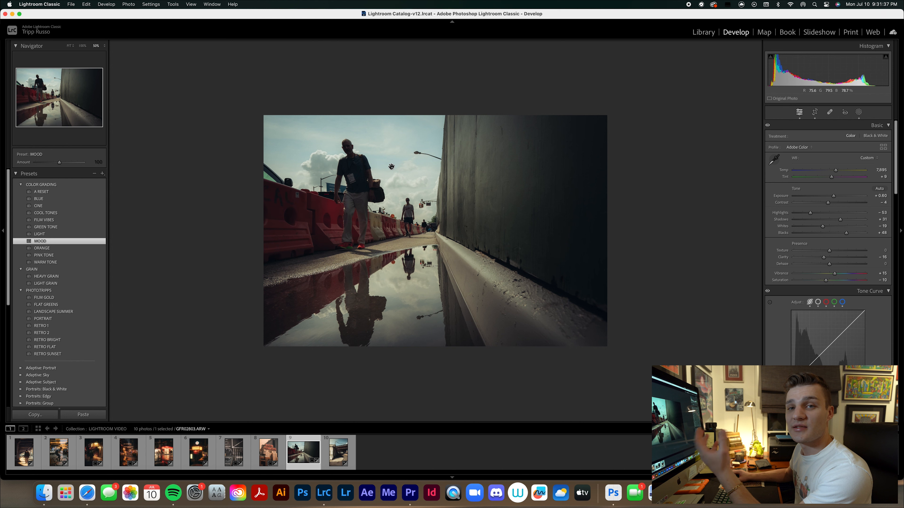
left_click(274, 456)
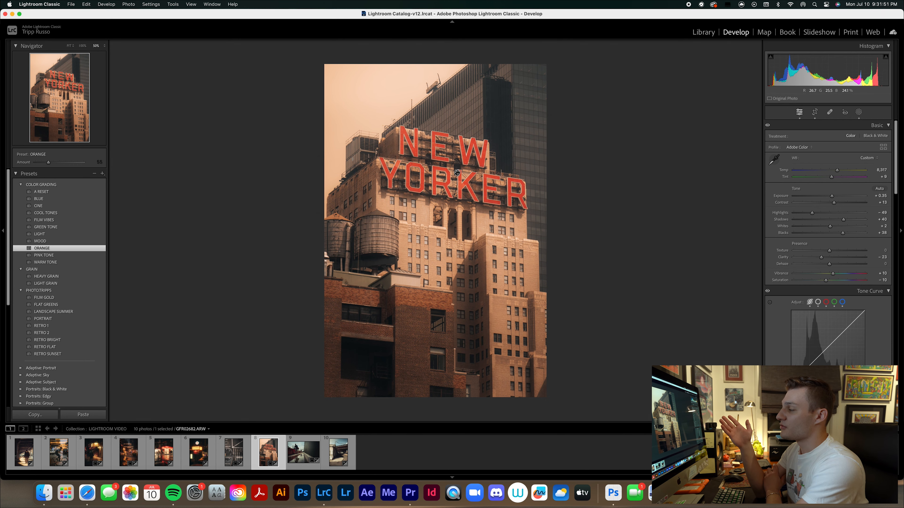
left_click(199, 452)
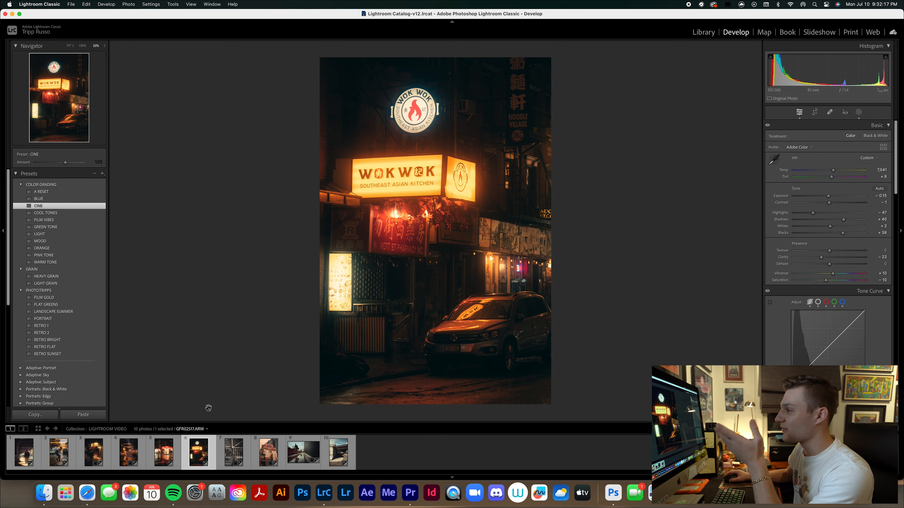
left_click(176, 458)
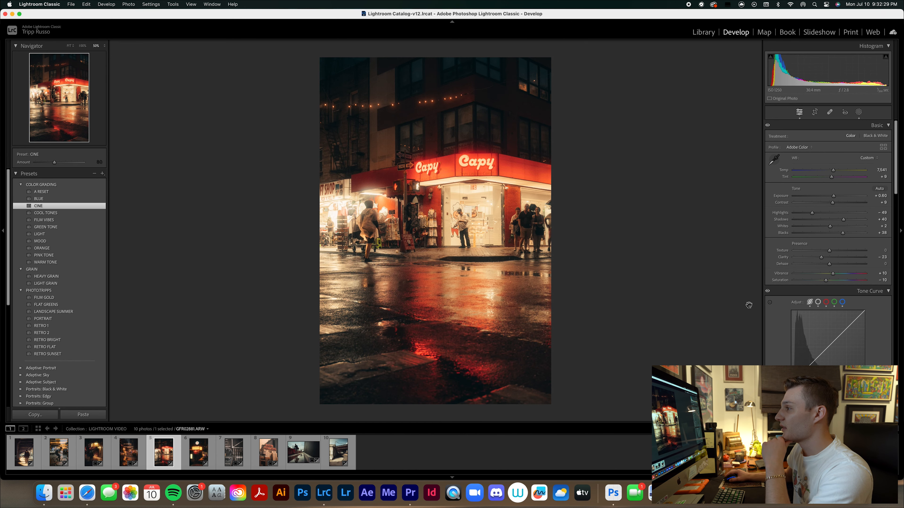
left_click(141, 449)
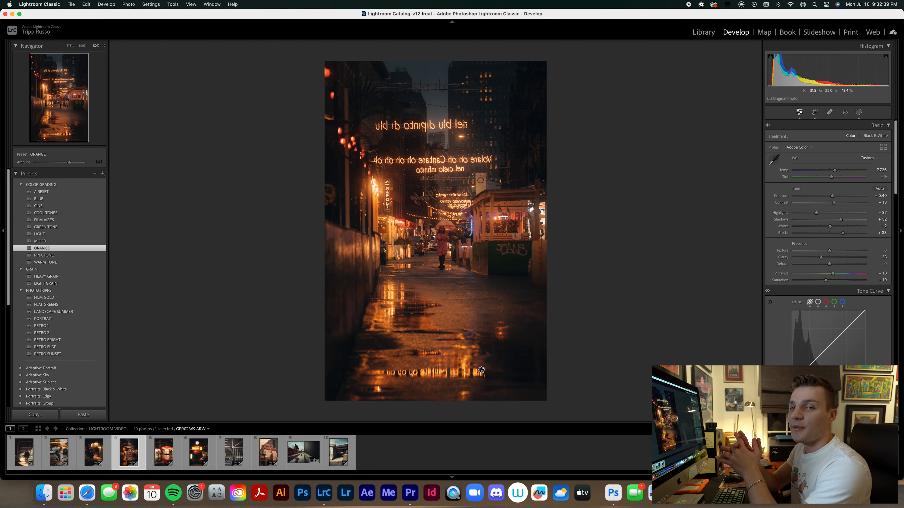
left_click(86, 463)
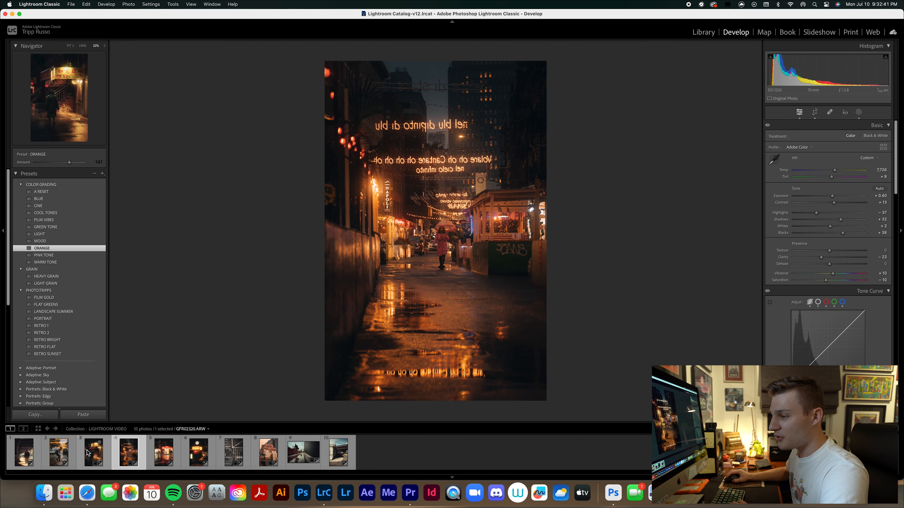
left_click(68, 457)
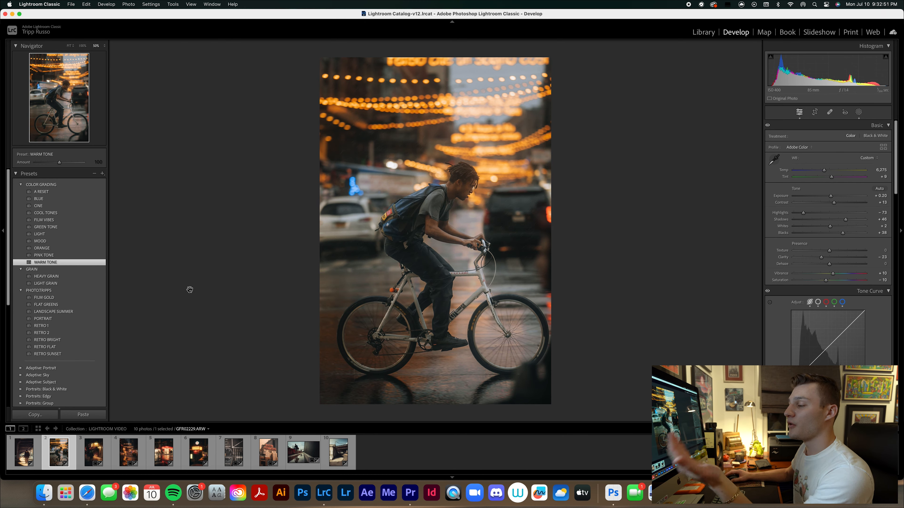
left_click(22, 459)
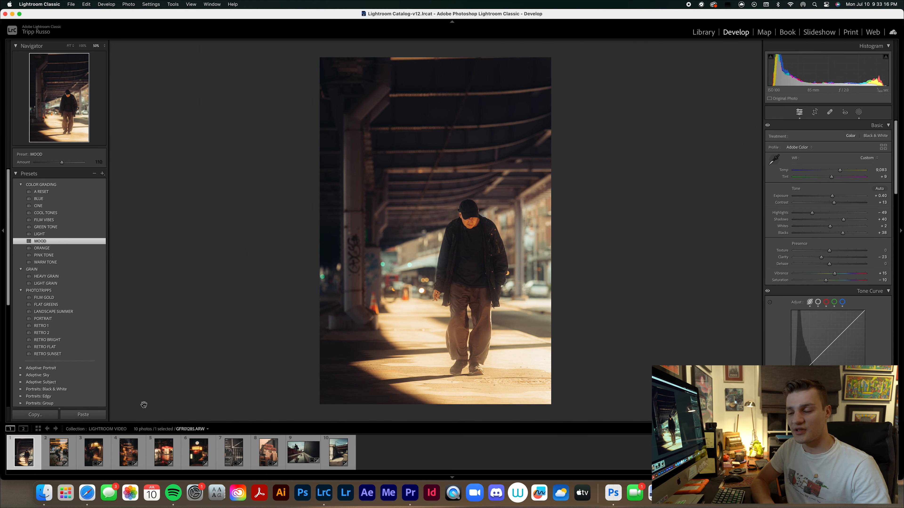
Minimize Lightroom Classic, switch to Safari and view the Presets and Portfolios pages on phototripps.com.
left_click(12, 13)
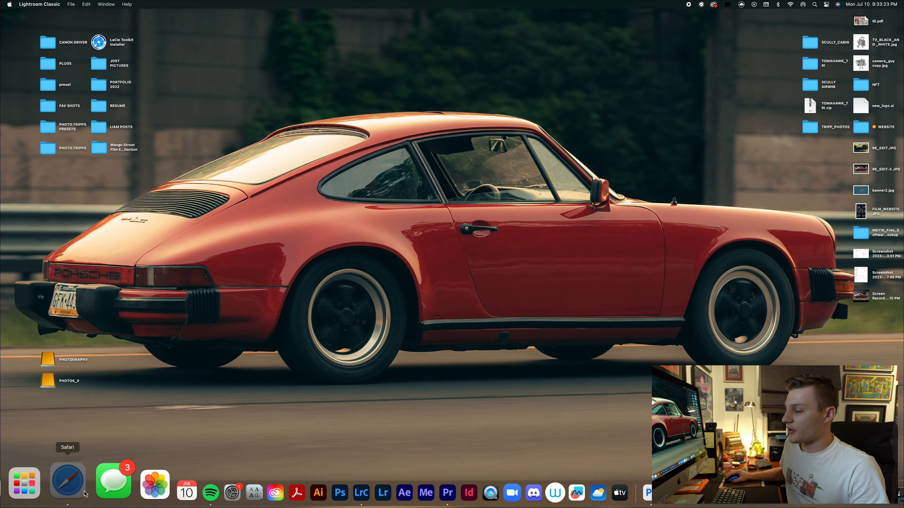
left_click(55, 488)
left_click(118, 71)
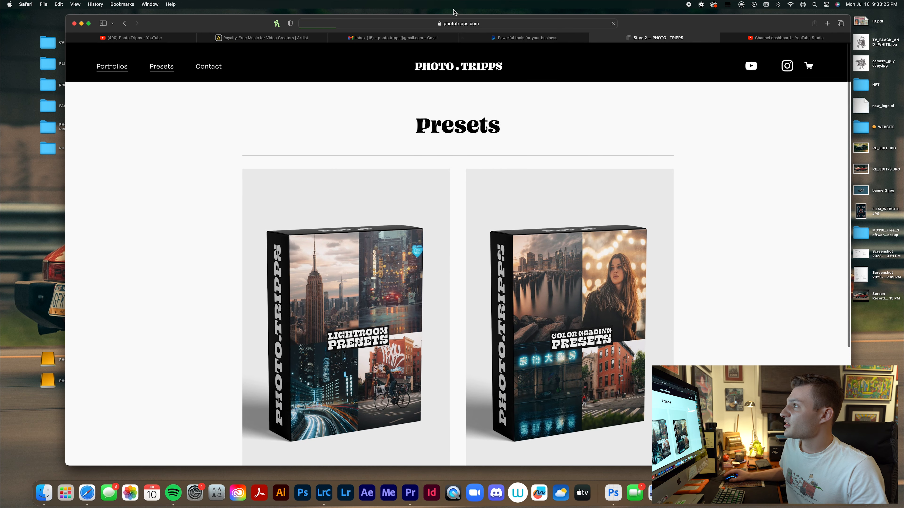
left_click_drag(256, 25, 254, 22)
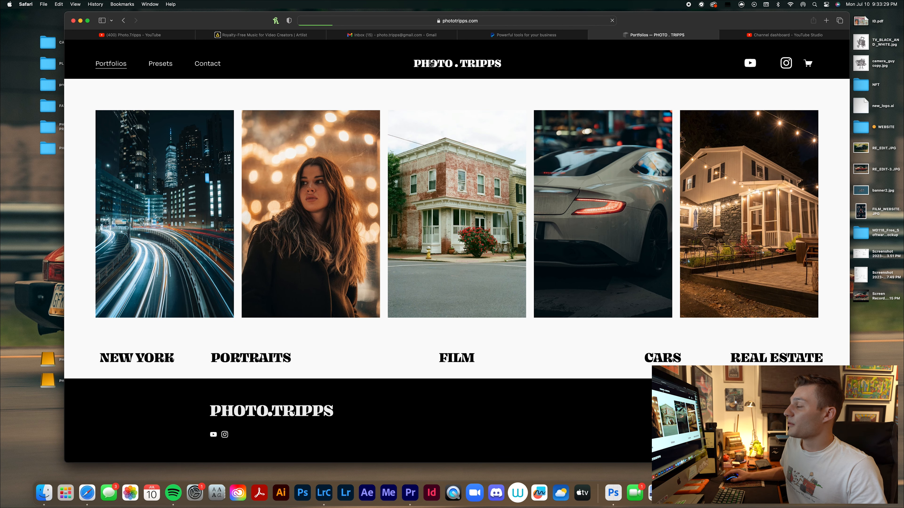
Open the PHOTO.TRIPPS home page, make the browser full screen and browse the photo gallery.
left_click(438, 69)
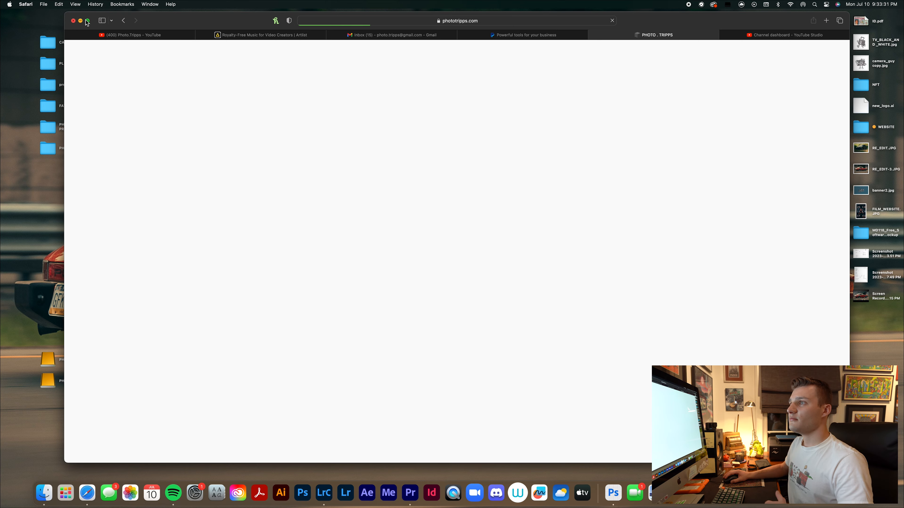
left_click(88, 20)
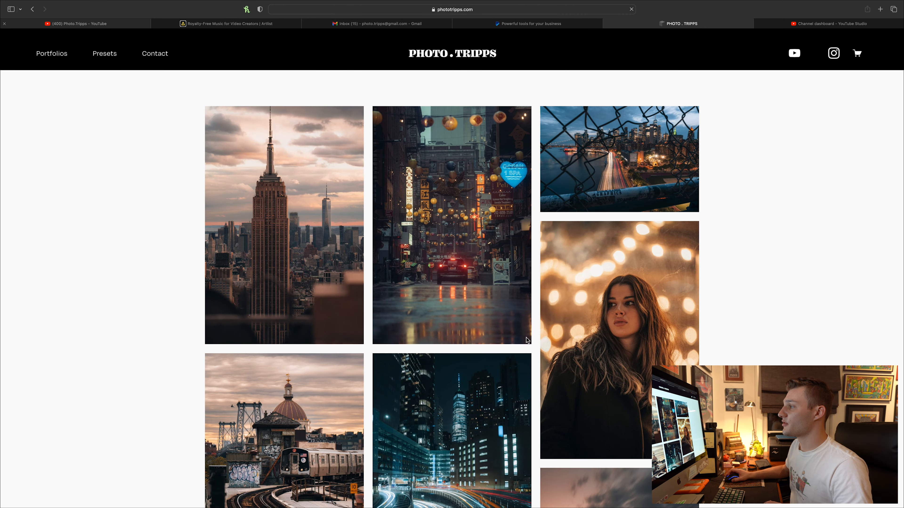
scroll(523, 338, "down", 10)
scroll(520, 338, "down", 15)
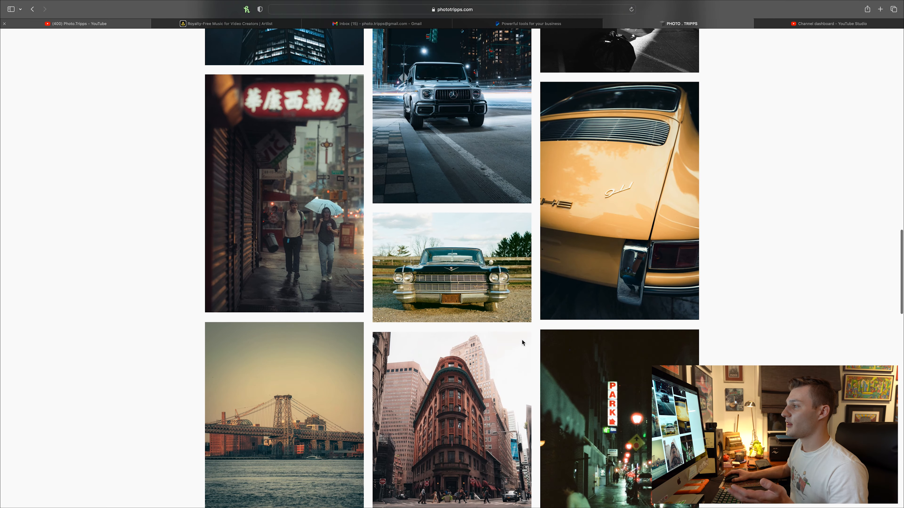
Browse the rest of the home page gallery down to the Youtube Channel section and return to its beginning.
scroll(522, 339, "down", 10)
scroll(522, 338, "down", 15)
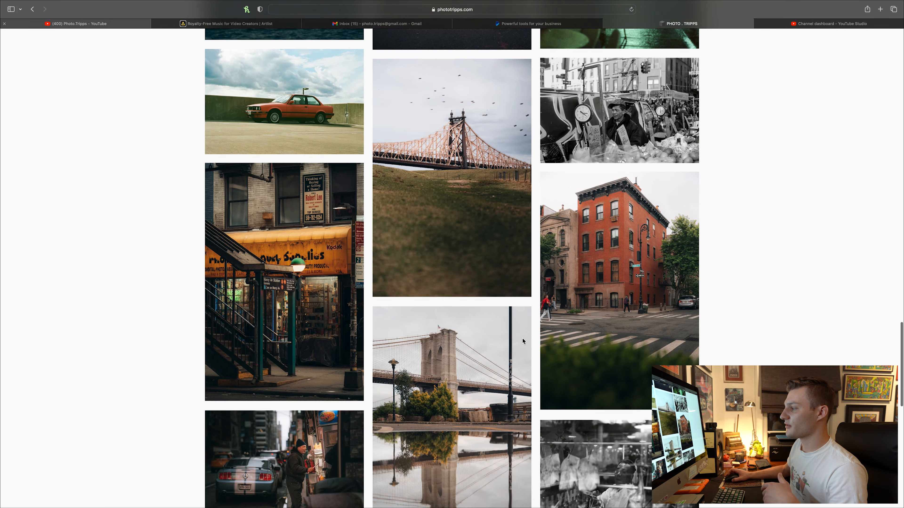
scroll(522, 339, "up", 1)
scroll(522, 339, "down", 1)
scroll(522, 339, "up", 1)
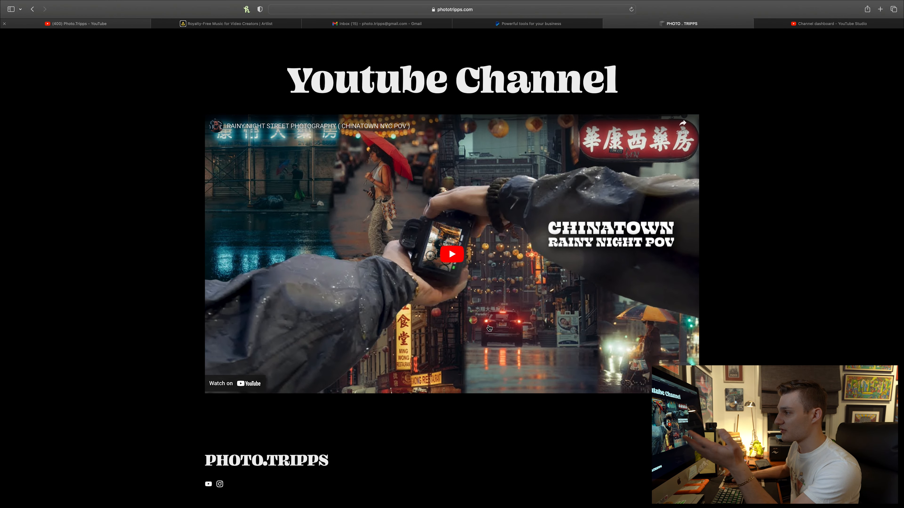
scroll(489, 328, "up", 15)
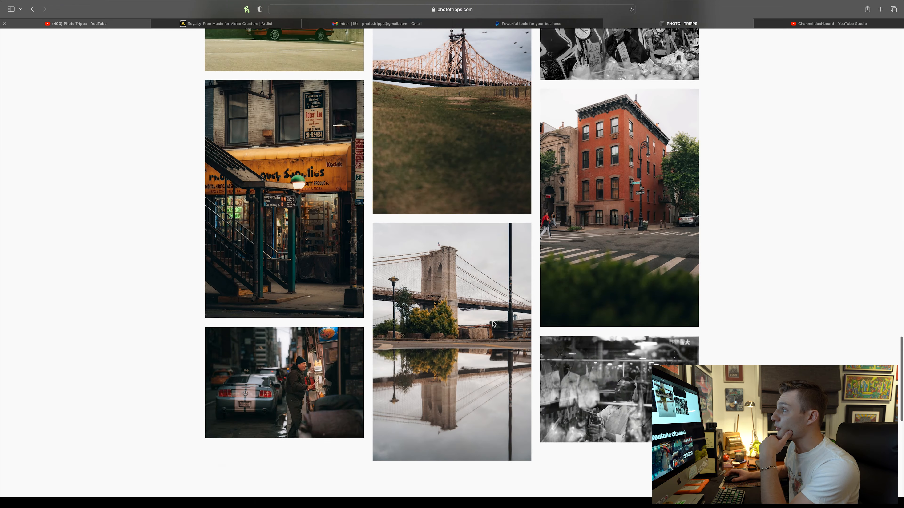
scroll(494, 306, "up", 5)
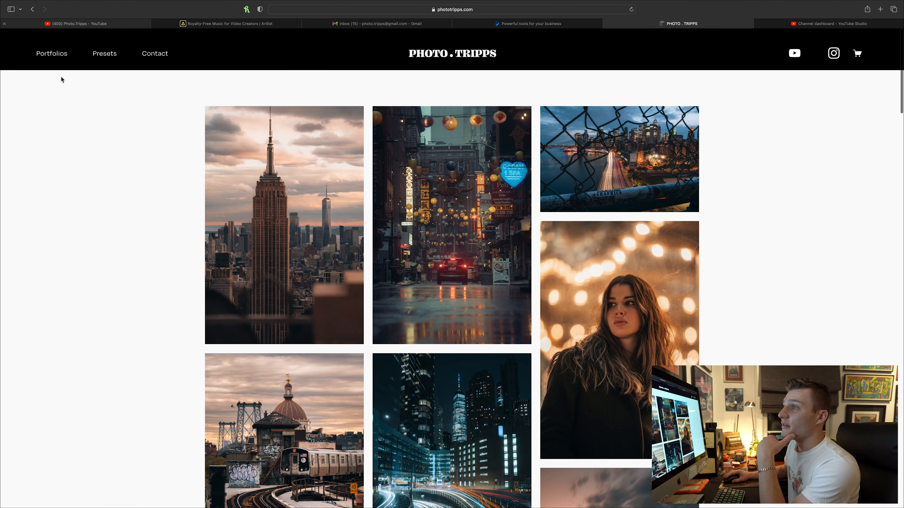
Open the New York collection from the Portfolios page and look through its photos.
left_click(59, 62)
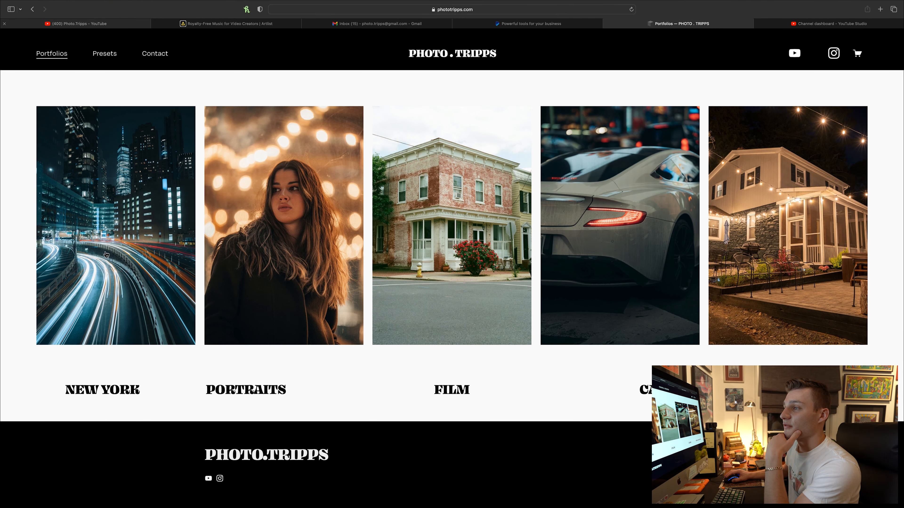
left_click(122, 264)
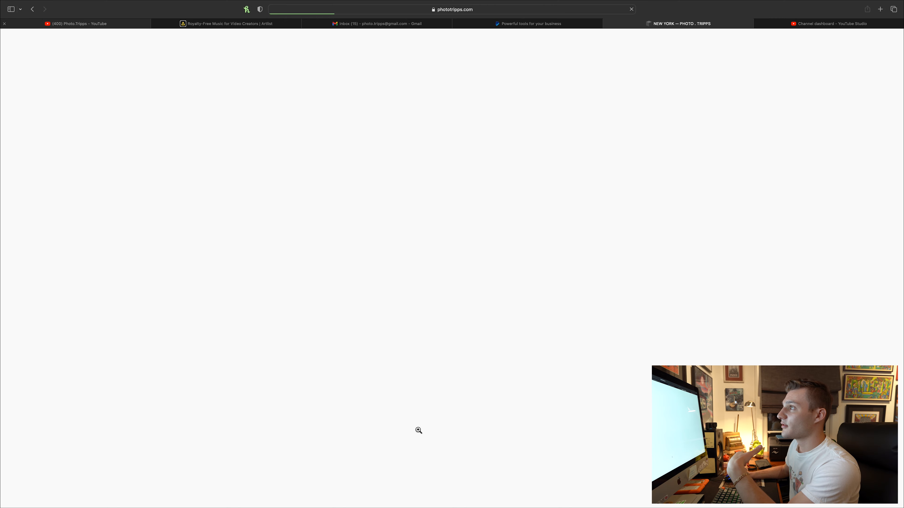
scroll(311, 358, "down", 5)
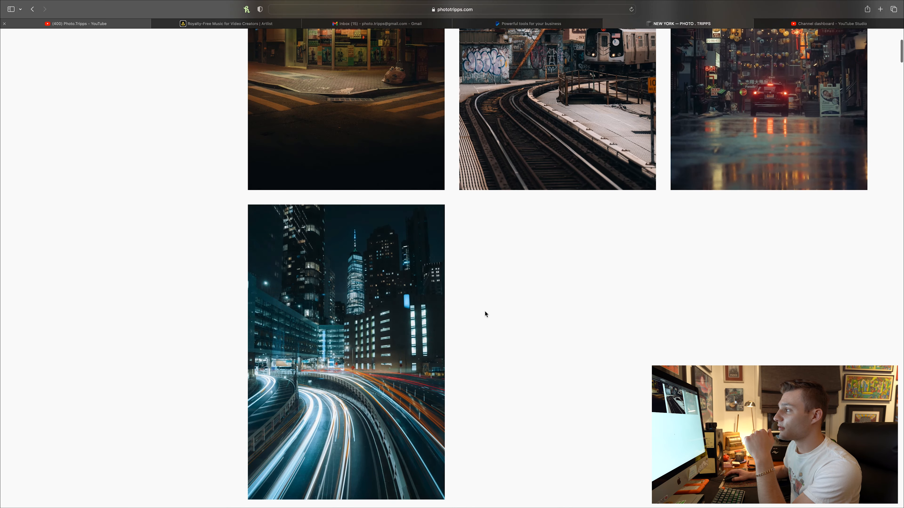
scroll(484, 313, "up", 5)
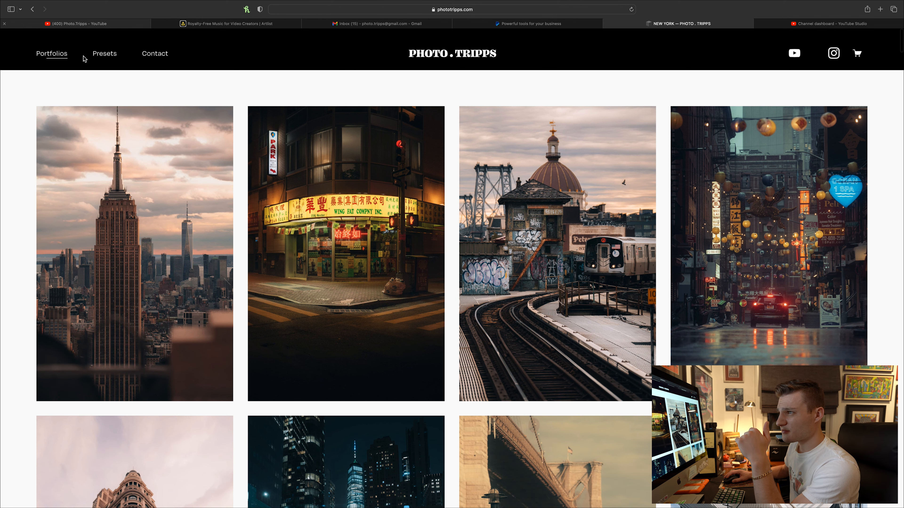
Open the Presets page and view the Lightroom Presets and Color Grading Presets products.
left_click(112, 61)
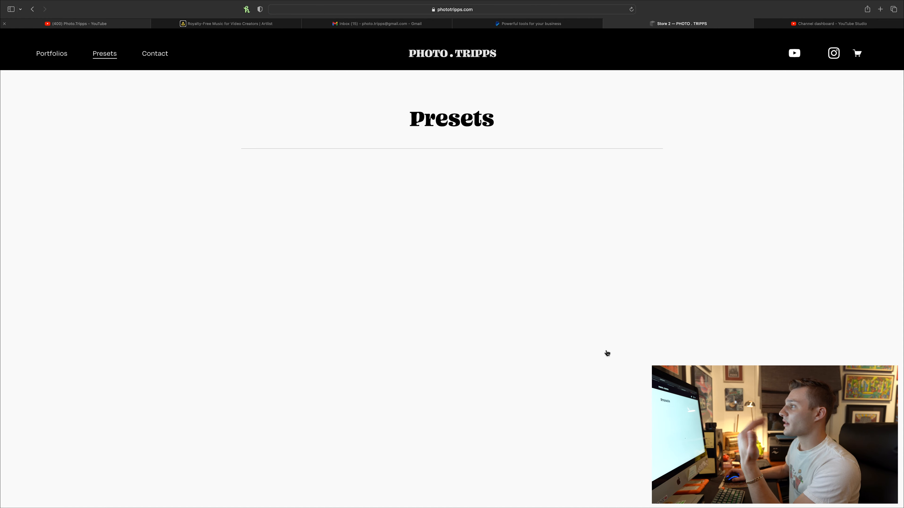
scroll(469, 324, "down", 2)
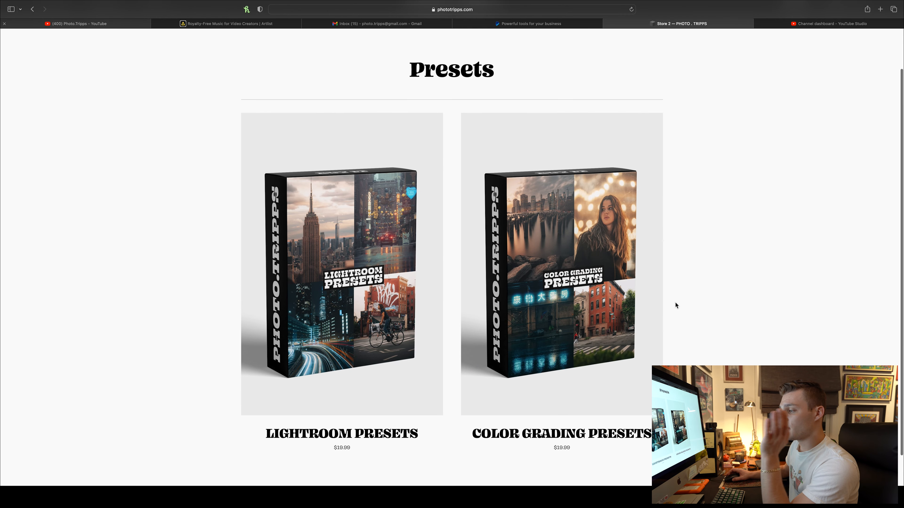
scroll(676, 305, "down", 2)
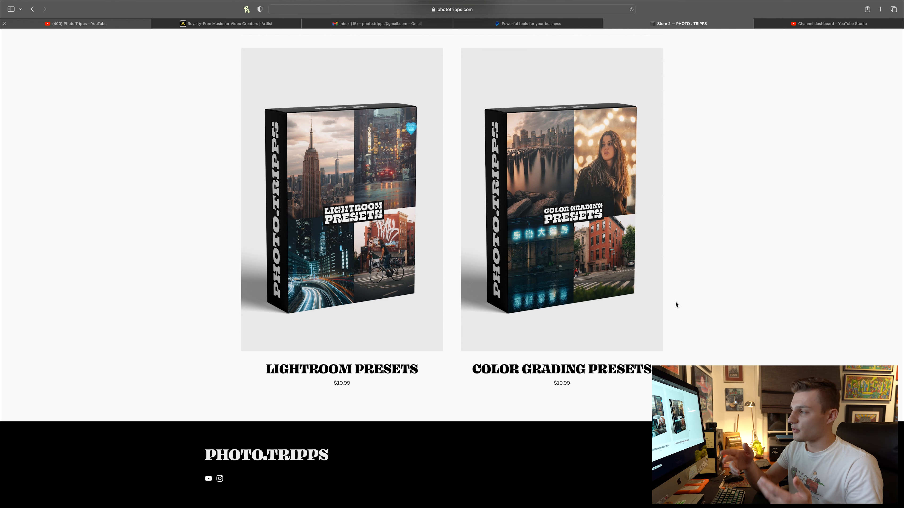
scroll(754, 205, "up", 4)
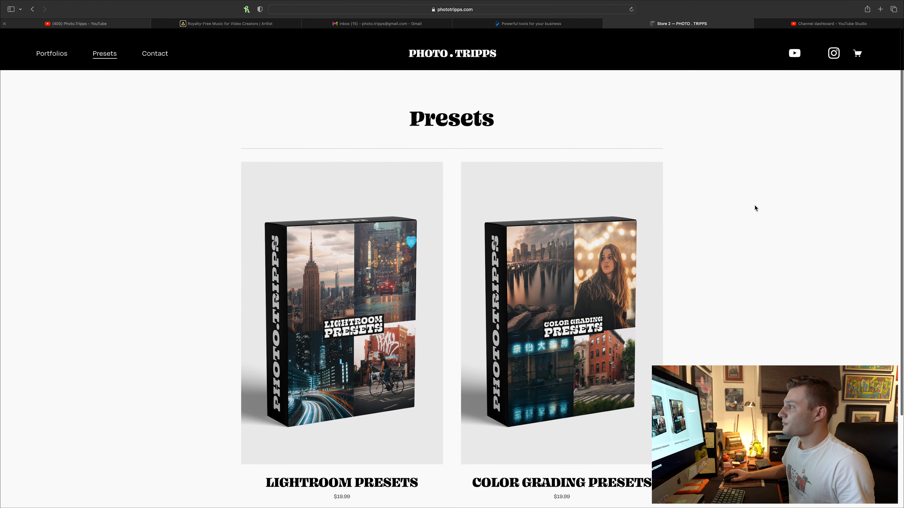